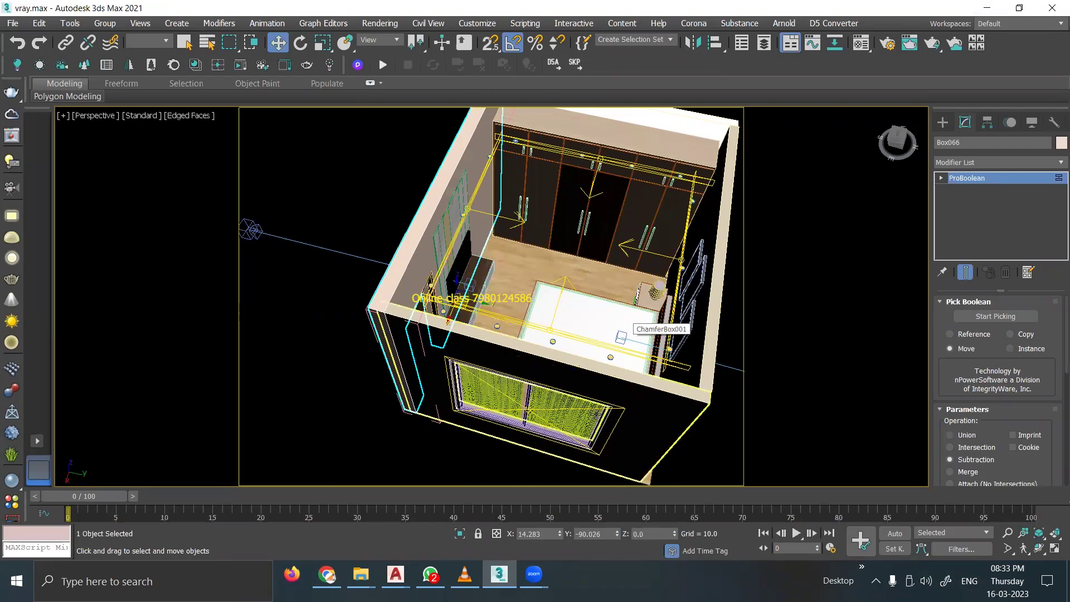
# Step: Orbit around the room, select the right-hand wall, and briefly open then close the Material Editor
pyautogui.scroll(5, 607, 340)
pyautogui.moveTo(531, 348)
pyautogui.keyDown('alt'); pyautogui.mouseDown(button='middle')
pyautogui.moveTo(475, 342)
pyautogui.moveTo(480, 303)
pyautogui.moveTo(637, 152)
pyautogui.moveTo(507, 270)
pyautogui.moveTo(466, 256)
pyautogui.mouseUp(button='middle'); pyautogui.keyUp('alt')
pyautogui.scroll(-5, 637, 152)
pyautogui.scroll(-5, 636, 153)
pyautogui.click(494, 255)
pyautogui.press('m')
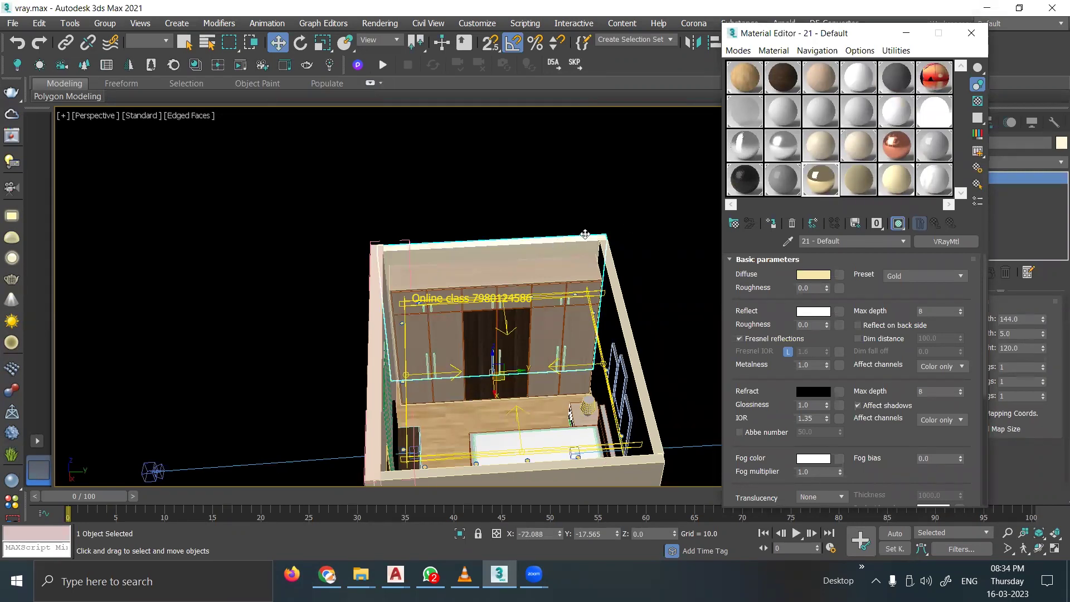
pyautogui.keyDown('alt'); pyautogui.moveTo(578, 247); pyautogui.dragTo(541, 241, button='middle'); pyautogui.keyUp('alt')
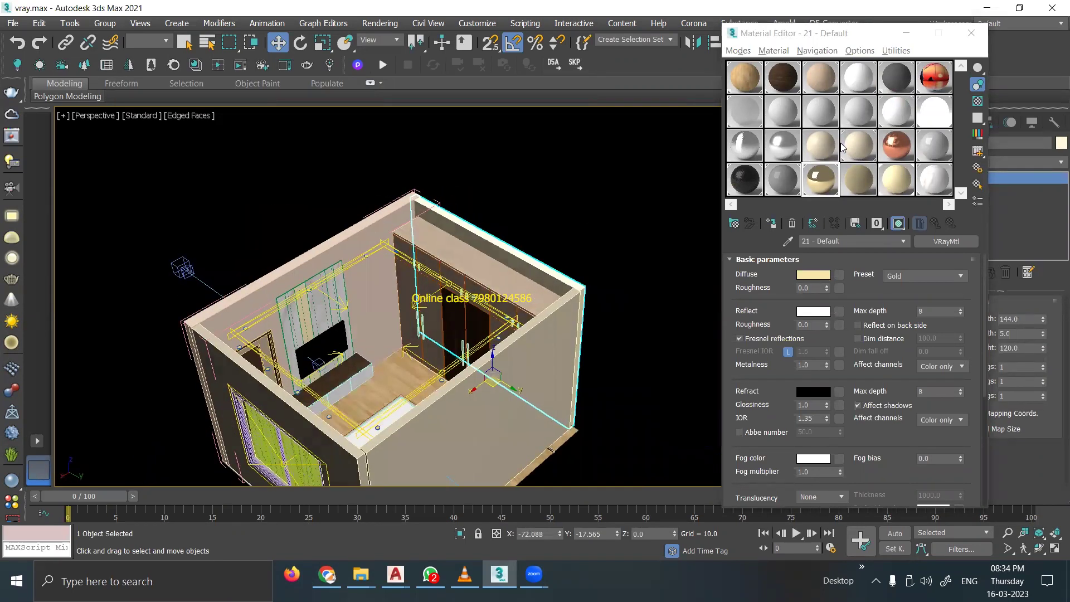
pyautogui.click(972, 33)
# Step: Use Unhide All from the viewport quad menu so the ceiling box returns
pyautogui.keyDown('alt'); pyautogui.moveTo(494, 263); pyautogui.dragTo(586, 308, button='middle'); pyautogui.keyUp('alt')
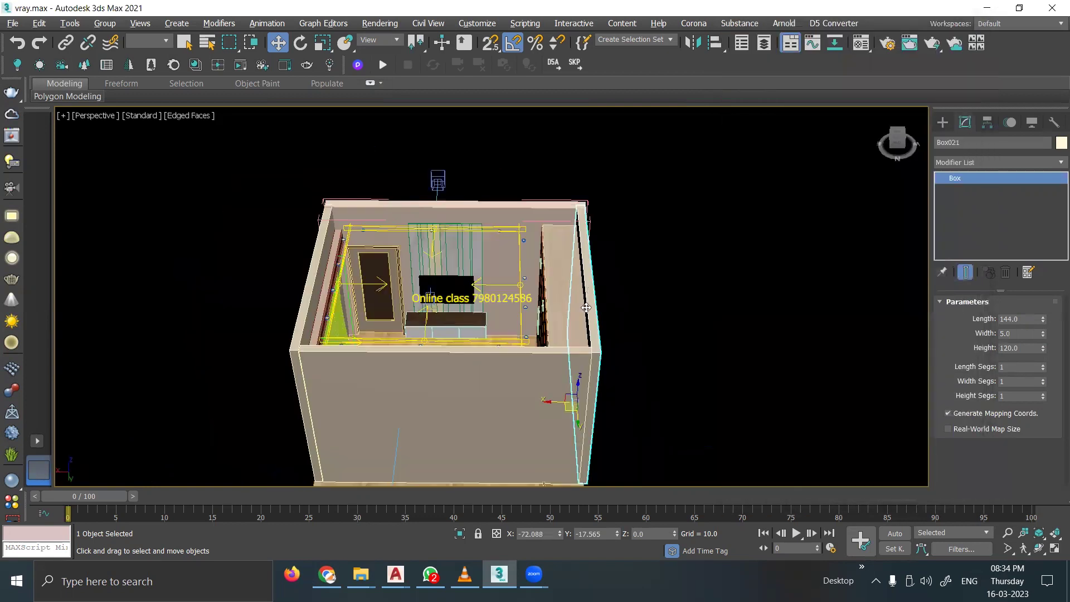
pyautogui.rightClick(600, 201)
pyautogui.click(645, 143)
pyautogui.hotkey('ctrl', 'z')
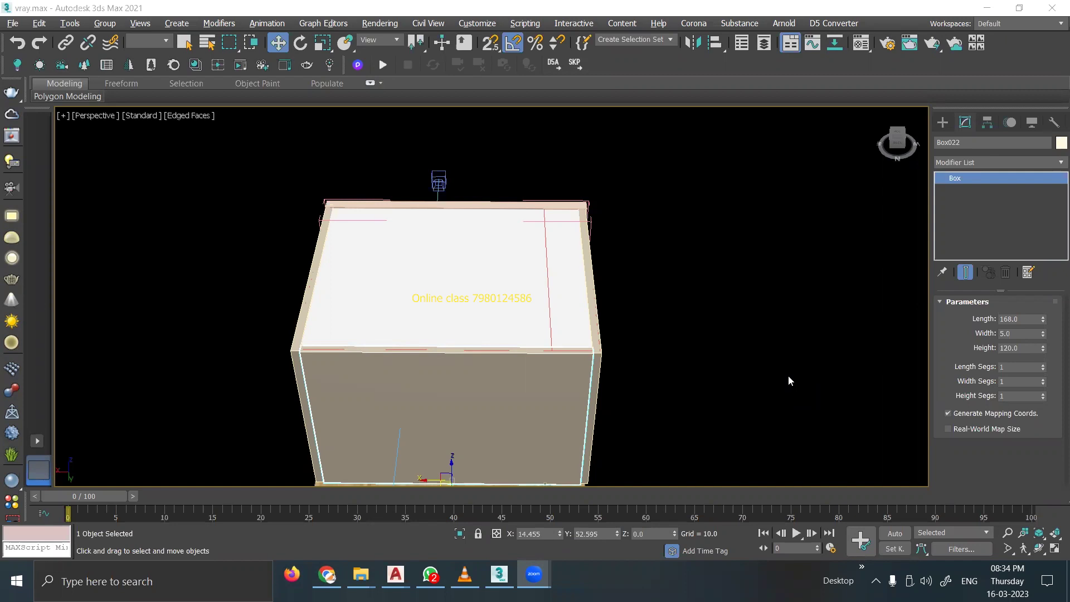
# Step: Hide the ceiling box and orbit out to a side view of the room
pyautogui.rightClick(518, 253)
pyautogui.click(509, 199)
pyautogui.moveTo(509, 199)
pyautogui.keyDown('alt'); pyautogui.mouseDown(button='middle')
pyautogui.moveTo(528, 277)
pyautogui.moveTo(684, 249)
pyautogui.moveTo(502, 251)
pyautogui.mouseUp(button='middle'); pyautogui.keyUp('alt')
pyautogui.scroll(5, 413, 234)
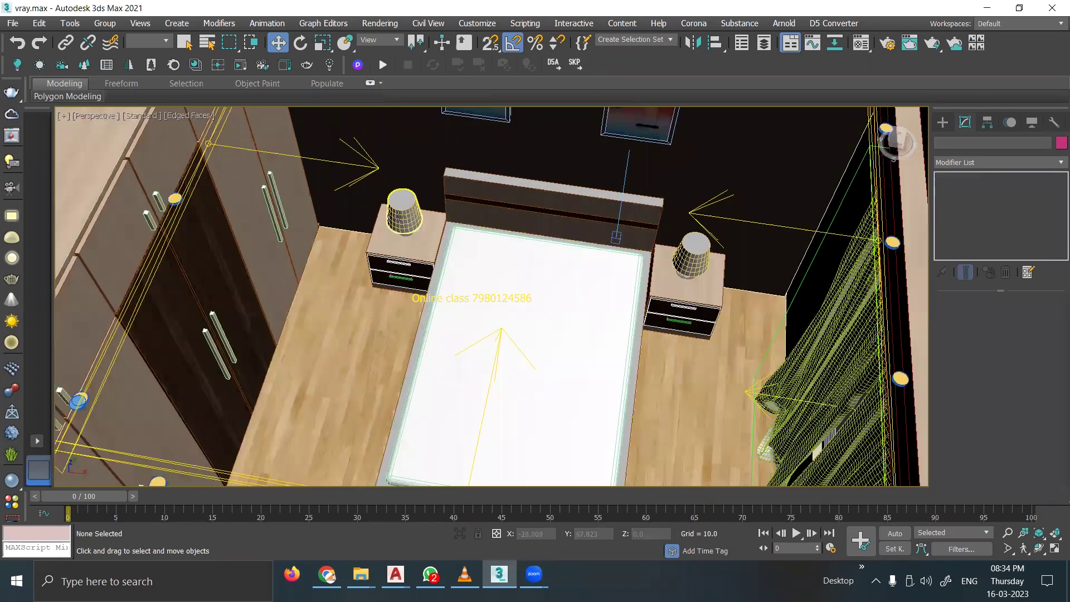
pyautogui.click(404, 215)
pyautogui.scroll(-5, 404, 233)
pyautogui.keyDown('alt'); pyautogui.moveTo(404, 233); pyautogui.dragTo(459, 241, button='middle'); pyautogui.keyUp('alt')
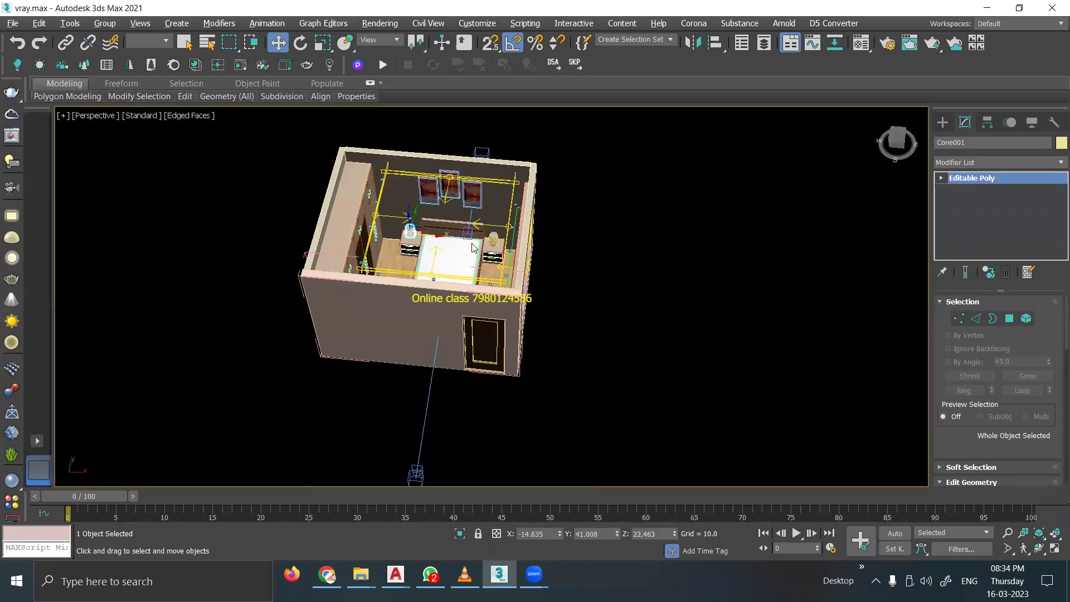
pyautogui.click(467, 309)
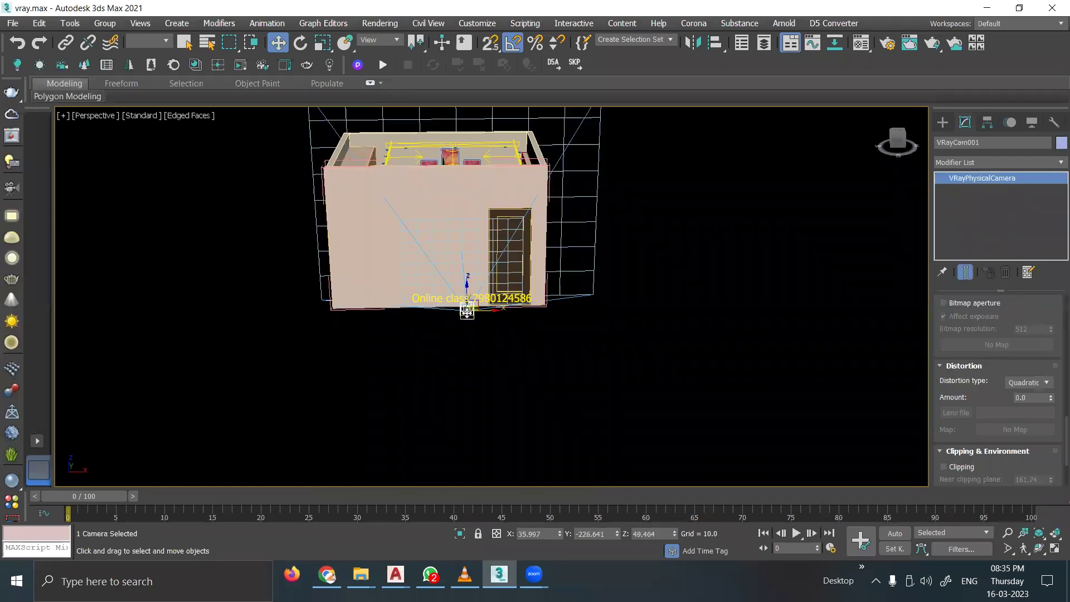
# Step: Hide the front wall Box066 and the adjoining front wall
pyautogui.rightClick(473, 194)
pyautogui.rightClick(681, 152)
pyautogui.click(709, 97)
pyautogui.rightClick(433, 202)
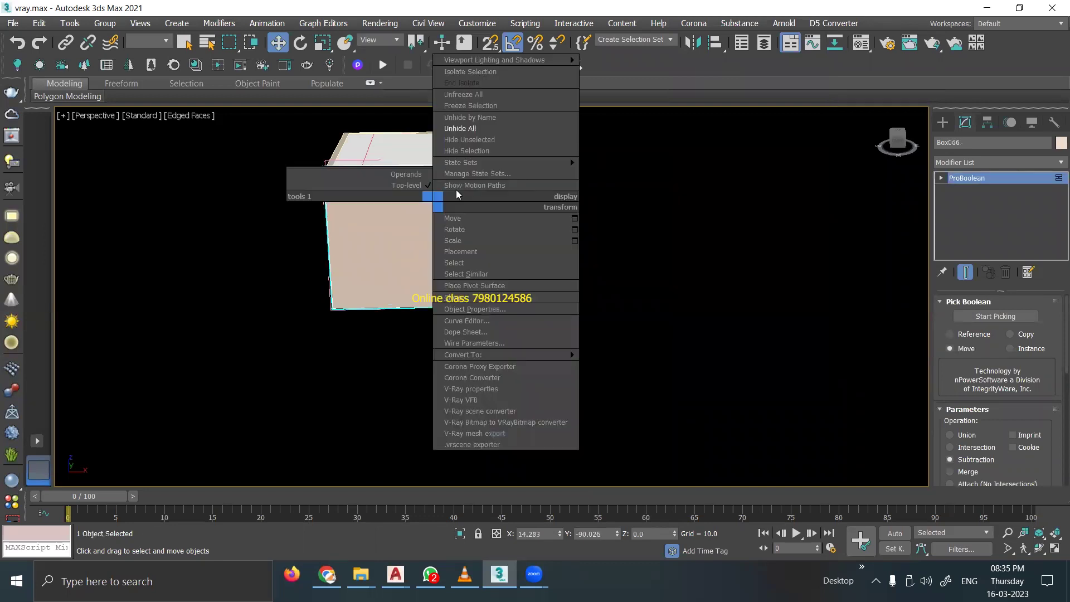
pyautogui.click(483, 150)
# Step: Hide the curtain panel and the TV pieces in front of the bed
pyautogui.click(463, 258)
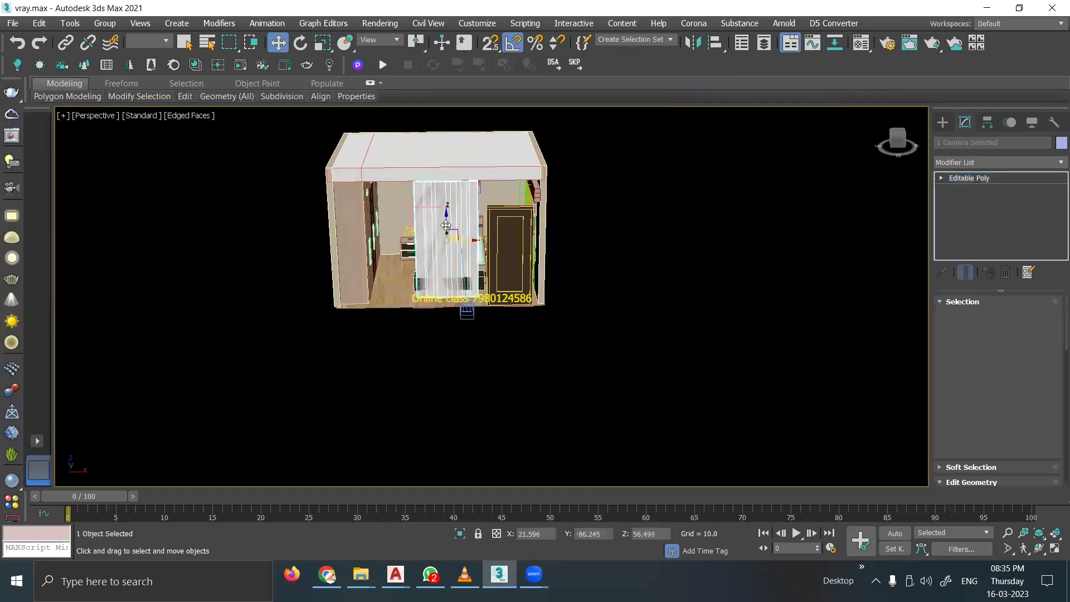
pyautogui.press('z')
pyautogui.rightClick(450, 199)
pyautogui.click(483, 147)
pyautogui.click(454, 382)
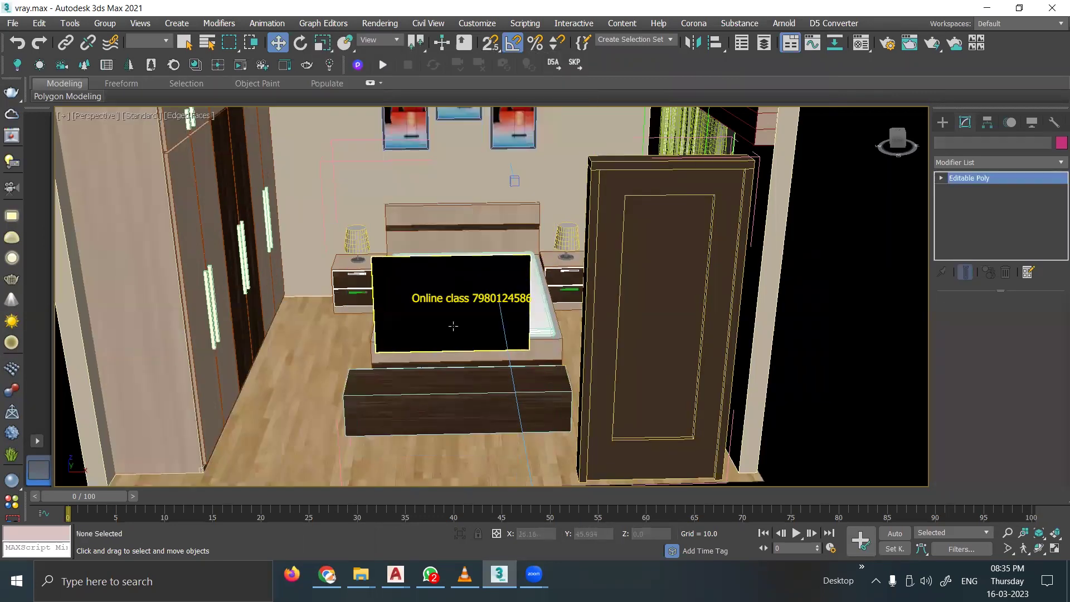
pyautogui.keyDown('ctrl'); pyautogui.click(444, 389); pyautogui.keyUp('ctrl')
pyautogui.rightClick(441, 313)
pyautogui.click(470, 261)
pyautogui.press('z')
# Step: Select the door, pick its inner panel face, then exit Polygon mode
pyautogui.click(528, 322)
pyautogui.rightClick(527, 321)
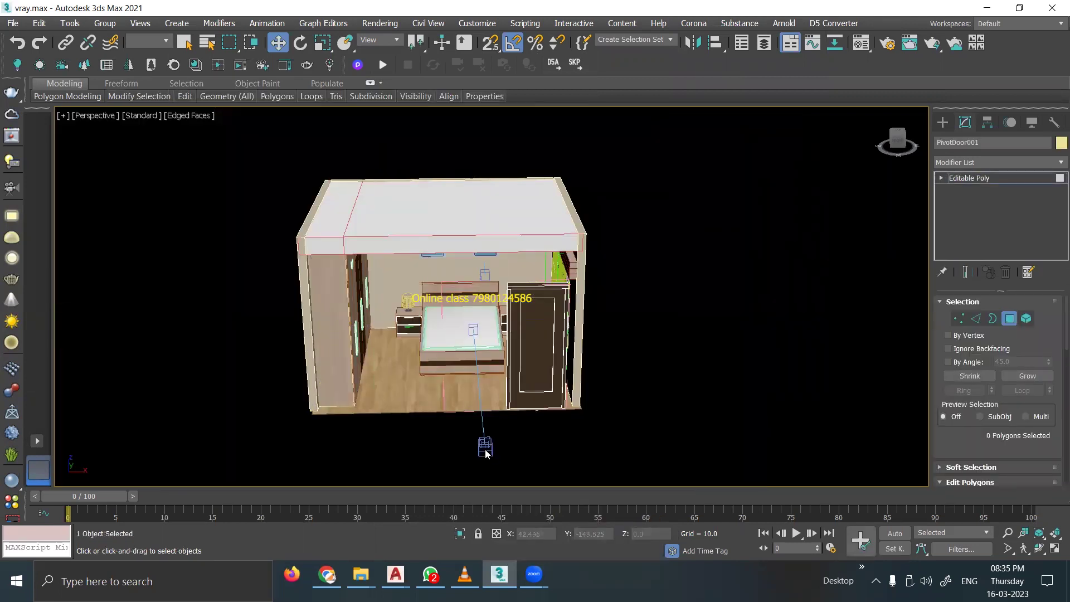
pyautogui.click(535, 354)
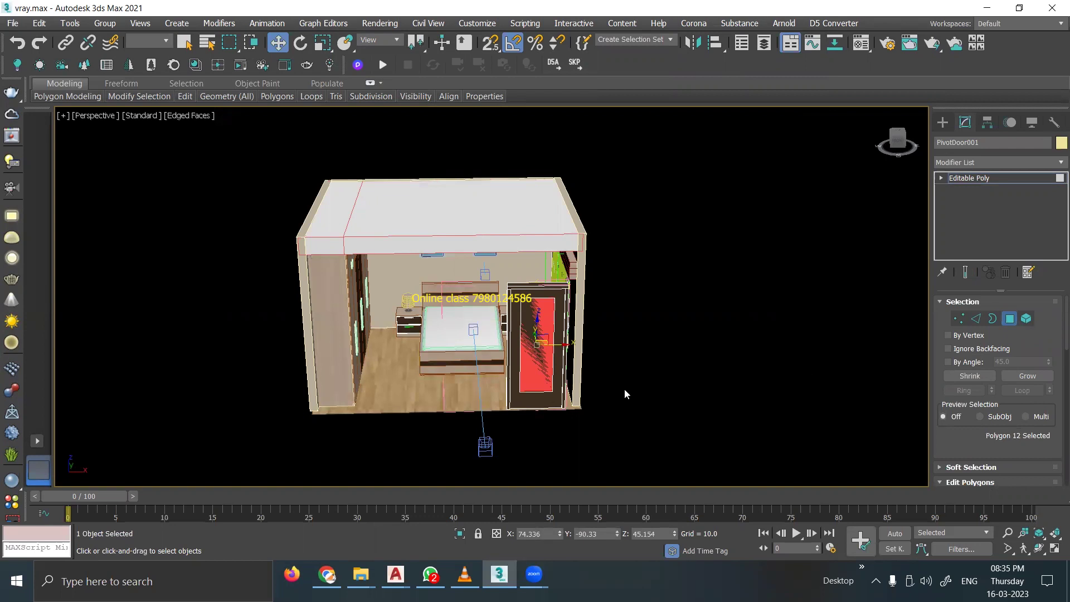
pyautogui.press('4')
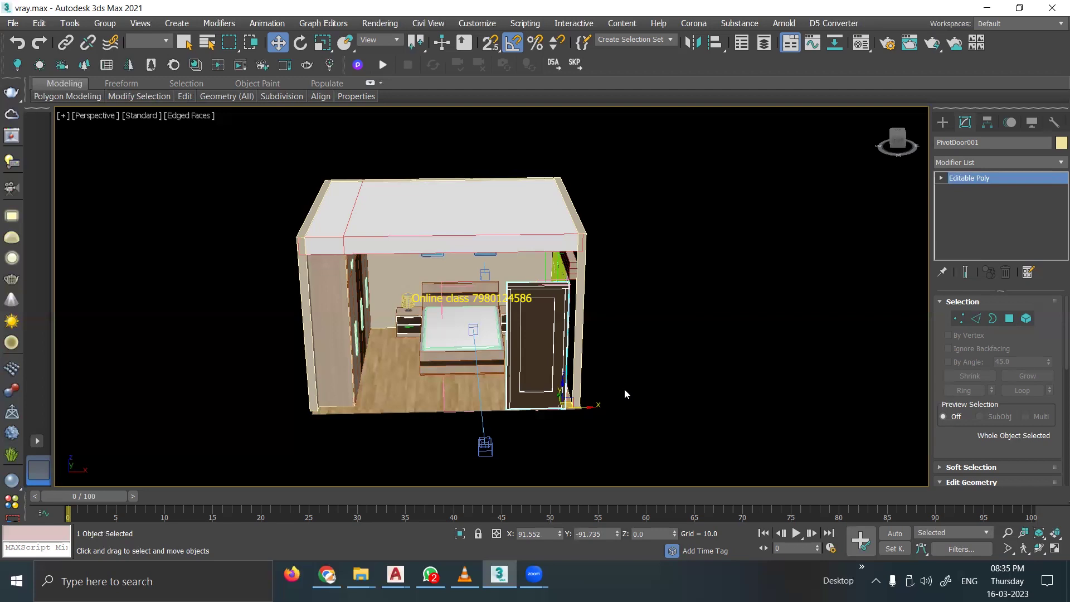
# Step: Hide one more object blocking the view into the bedroom
pyautogui.click(485, 445)
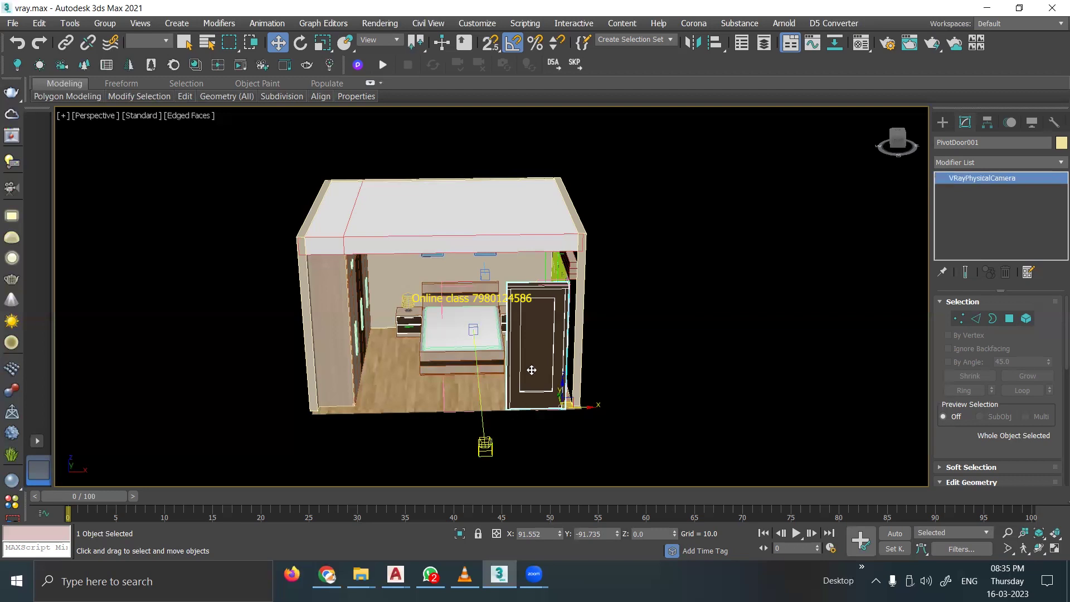
pyautogui.click(536, 346)
pyautogui.rightClick(532, 278)
pyautogui.click(586, 272)
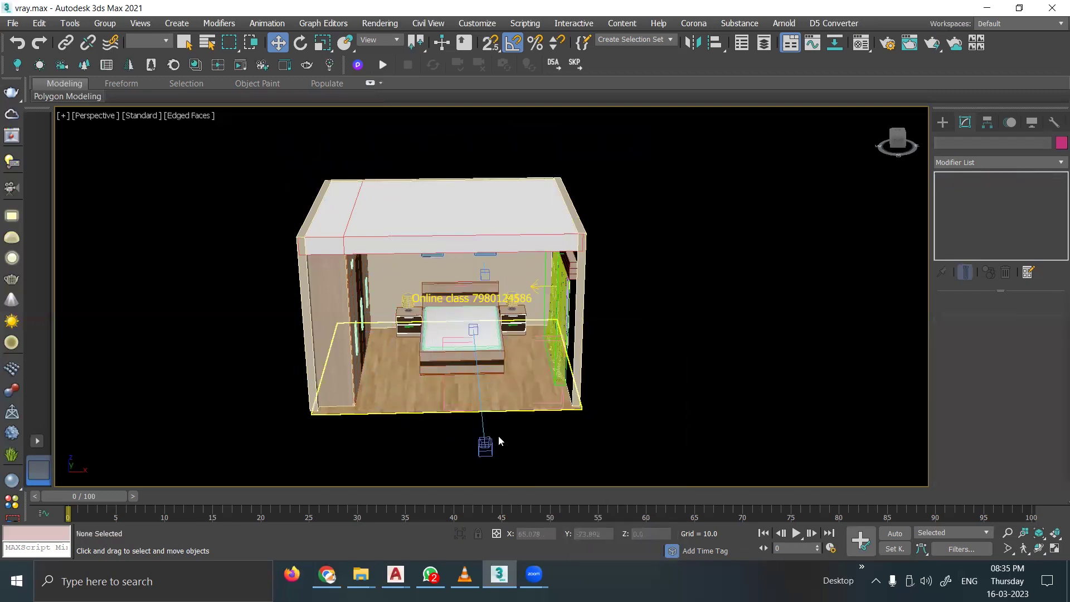
# Step: View the room through VRayCam001 with Safe Frame on, dismiss ApowerREC, and minimise 3ds Max
pyautogui.click(485, 445)
pyautogui.press('c')
pyautogui.hotkey('shift', 'f')
pyautogui.moveTo(513, 418); pyautogui.dragTo(517, 428, button='middle')
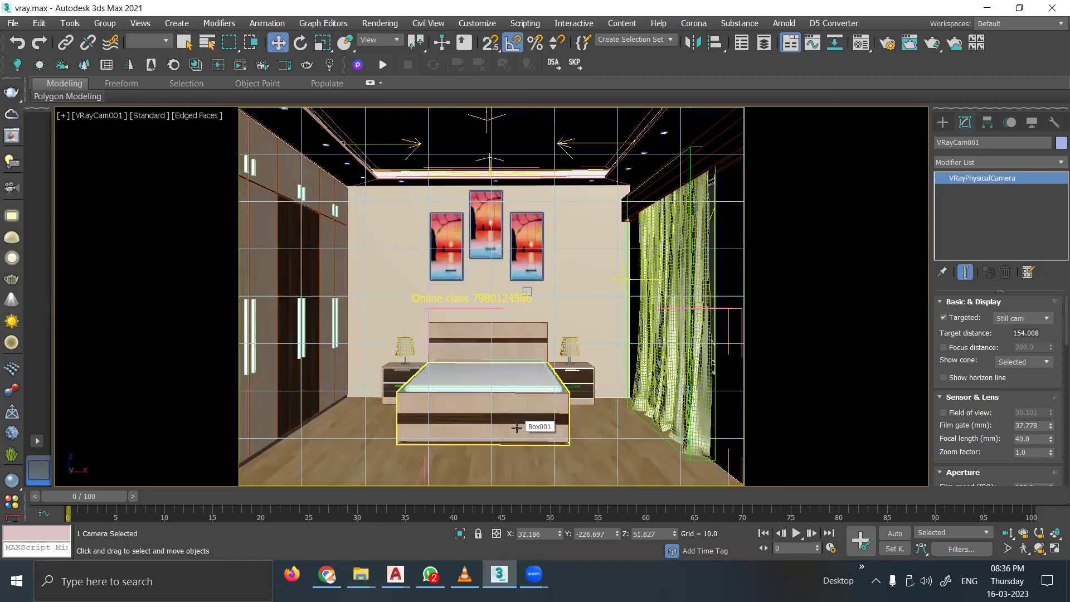
pyautogui.click(477, 463)
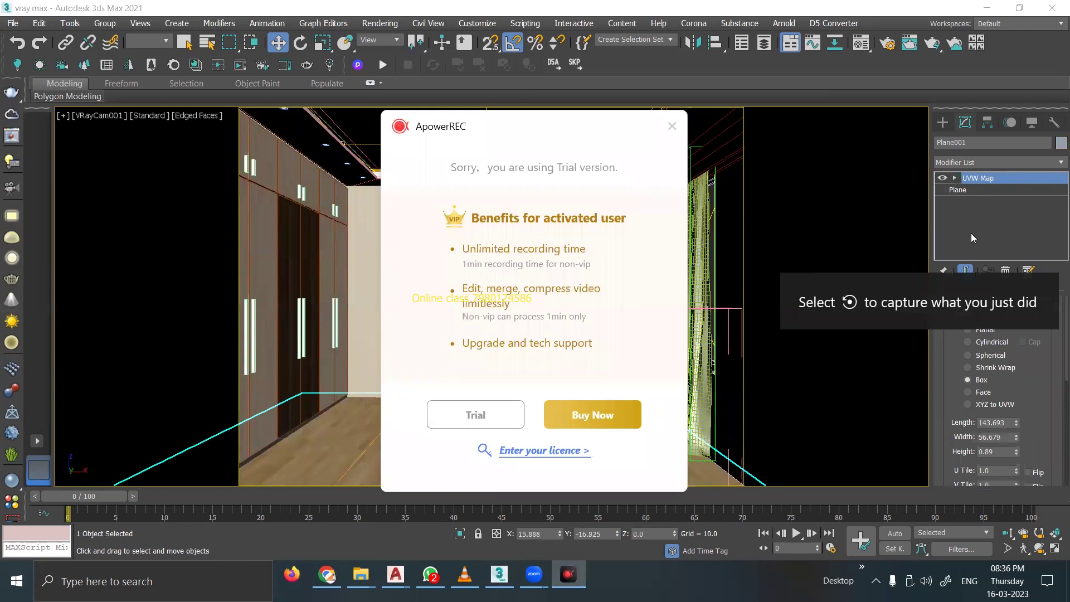
pyautogui.click(672, 126)
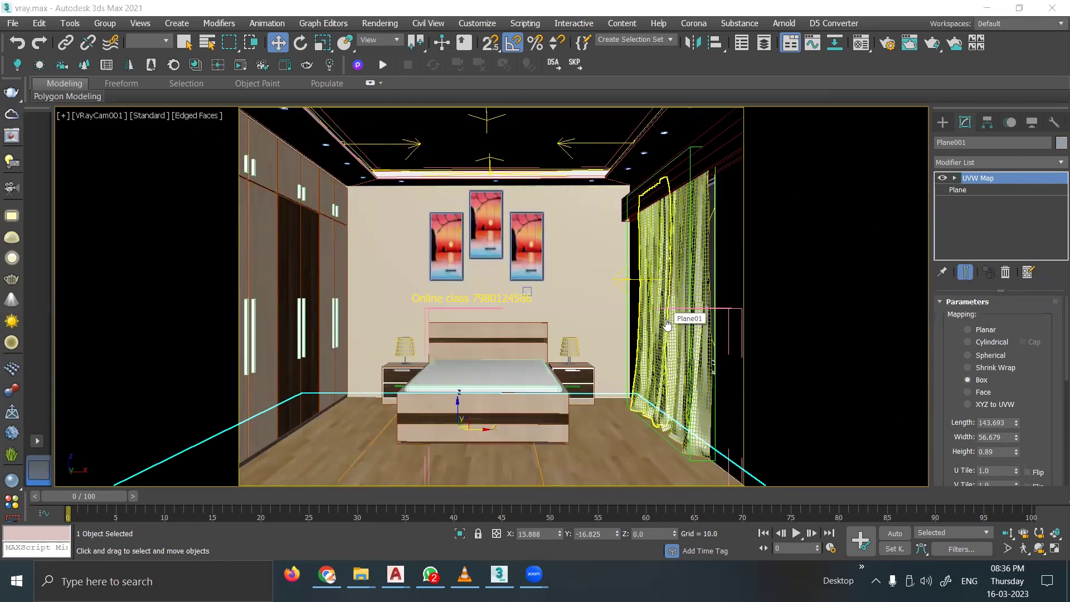
pyautogui.click(672, 126)
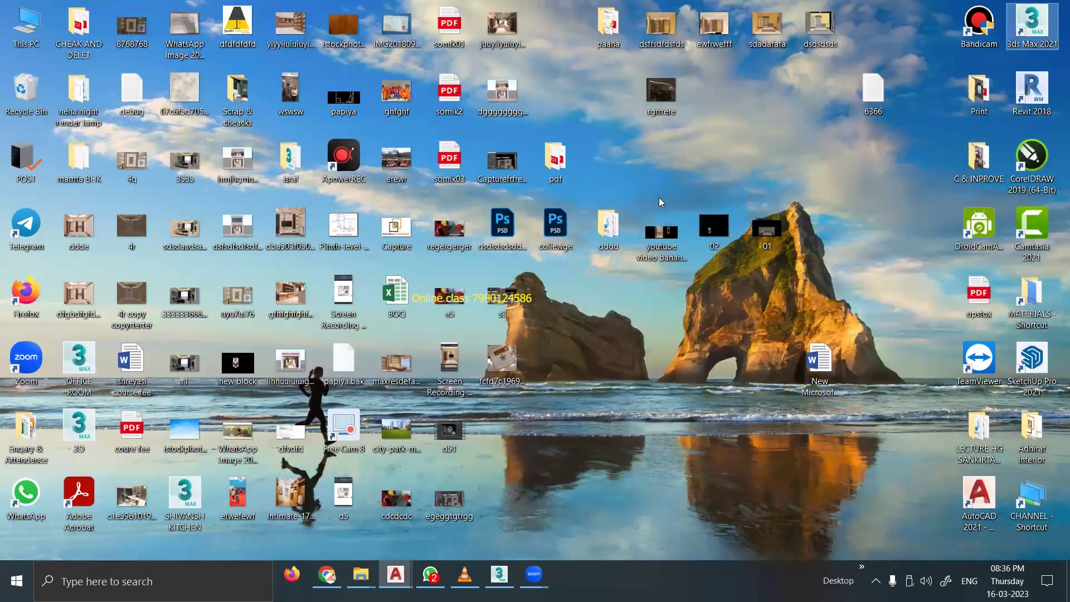
# Step: Exit ApowerREC from the system tray, restore 3ds Max and start a V-Ray render
pyautogui.click(623, 143)
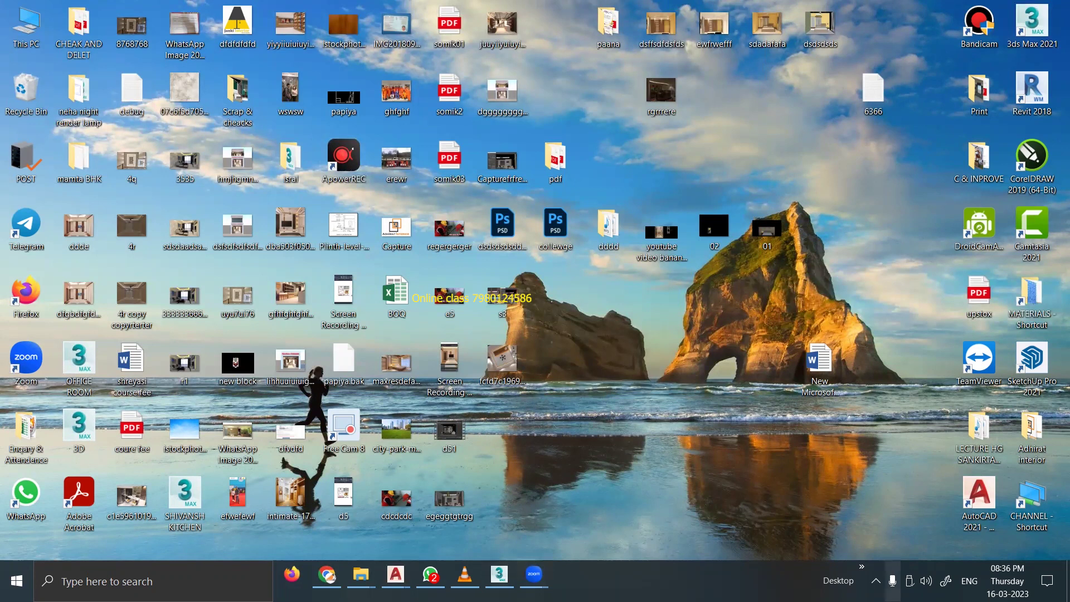
pyautogui.click(876, 582)
pyautogui.rightClick(877, 546)
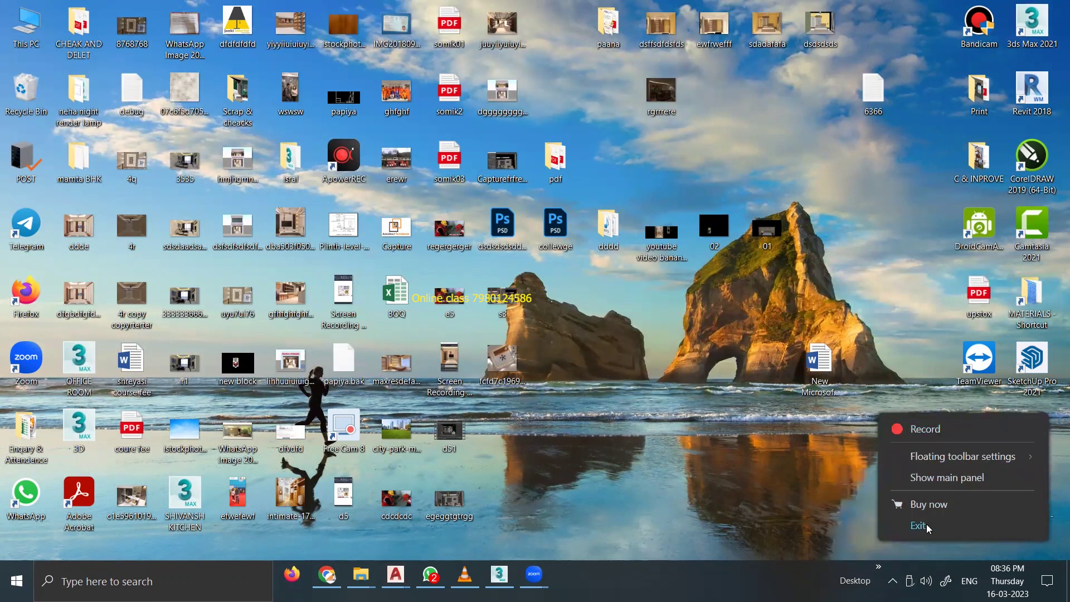
pyautogui.click(928, 526)
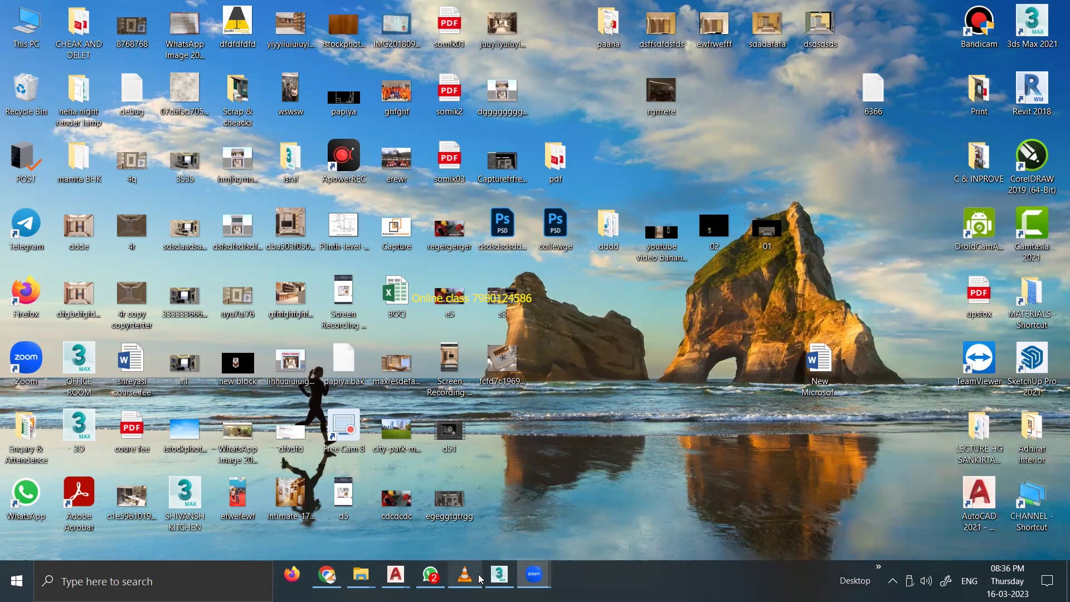
pyautogui.click(500, 574)
pyautogui.hotkey('shift', 'q')
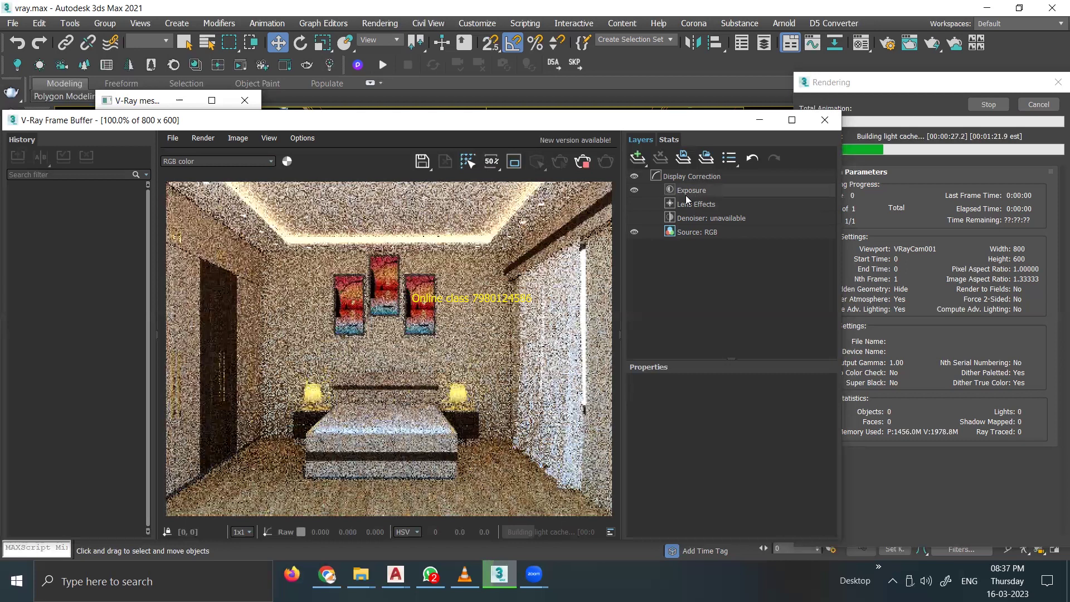
# Step: Wait for the VRayCam001 render to finish in the V-Ray Frame Buffer
pyautogui.click(638, 160)
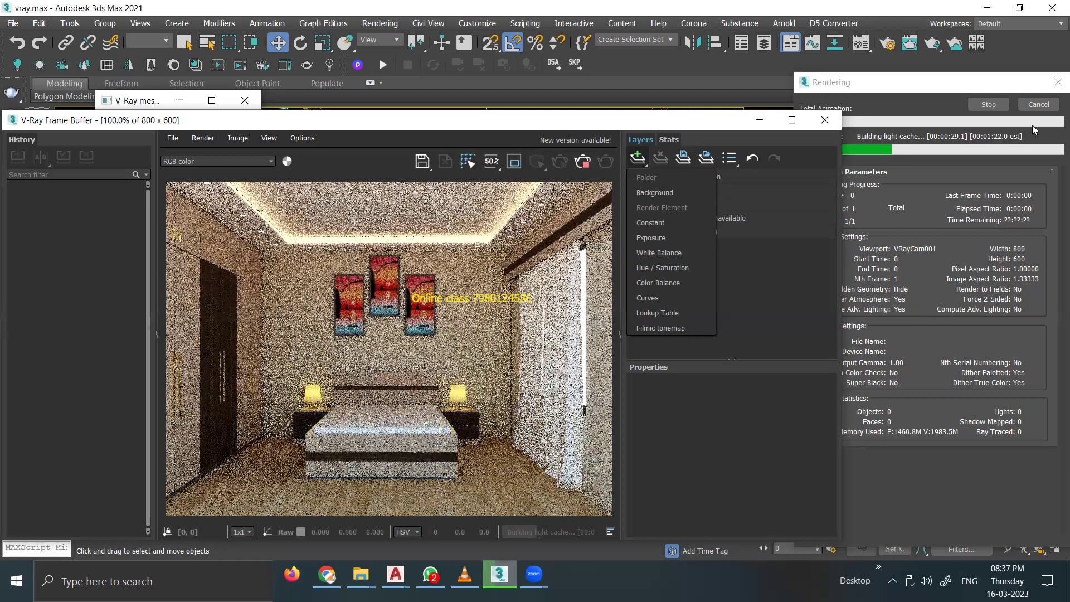
pyautogui.click(703, 198)
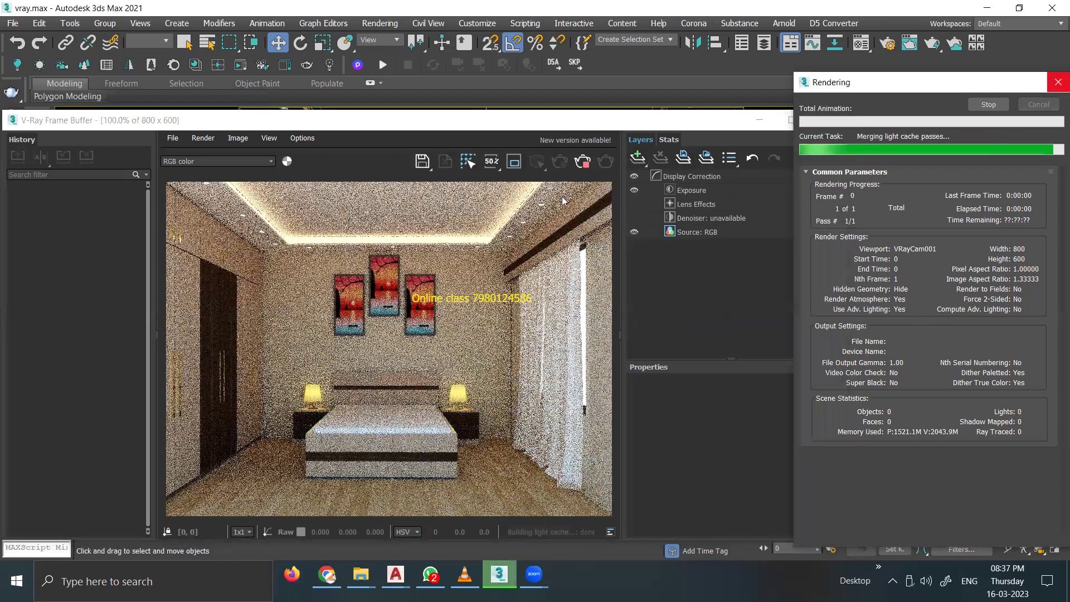
pyautogui.click(552, 122)
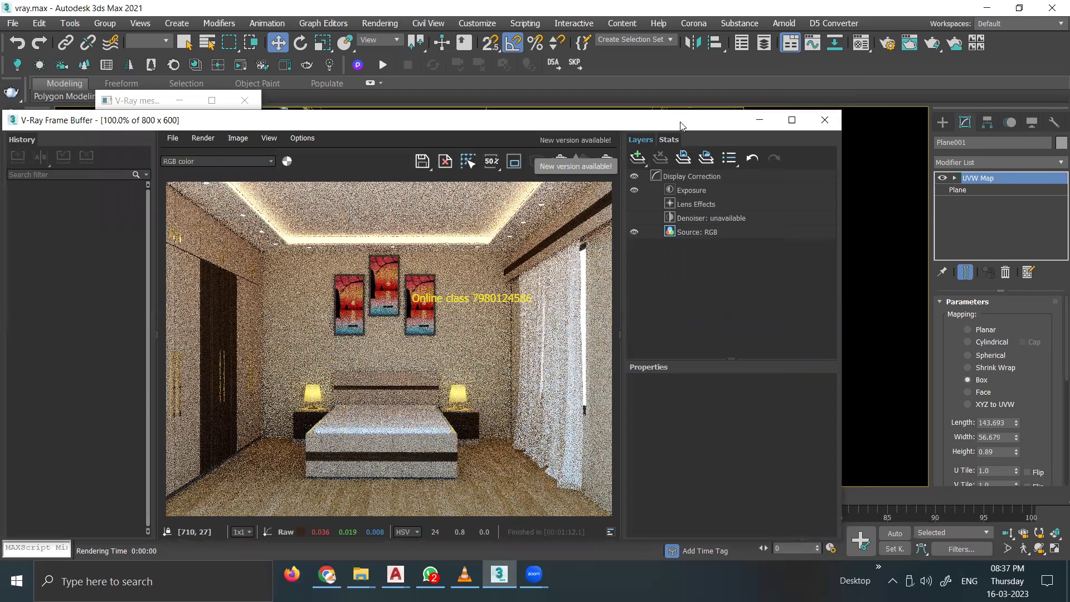
# Step: In Render Setup, change light cache Subdivs from 1000 to 400 and render again
pyautogui.moveTo(681, 125); pyautogui.dragTo(664, 176)
pyautogui.click(656, 145)
pyautogui.press('F10')
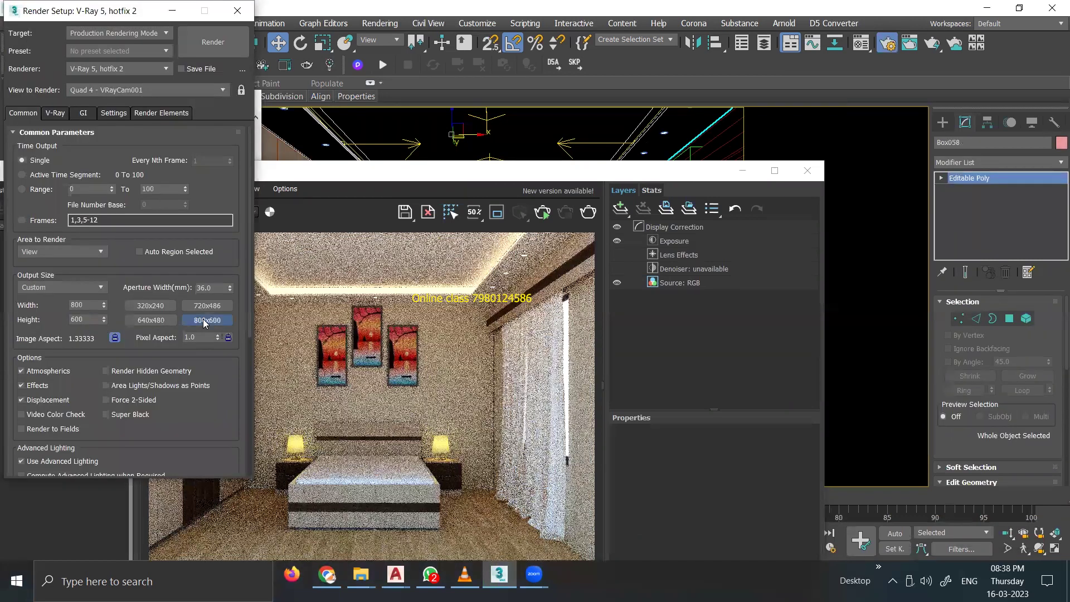
pyautogui.click(56, 114)
pyautogui.doubleClick(100, 317)
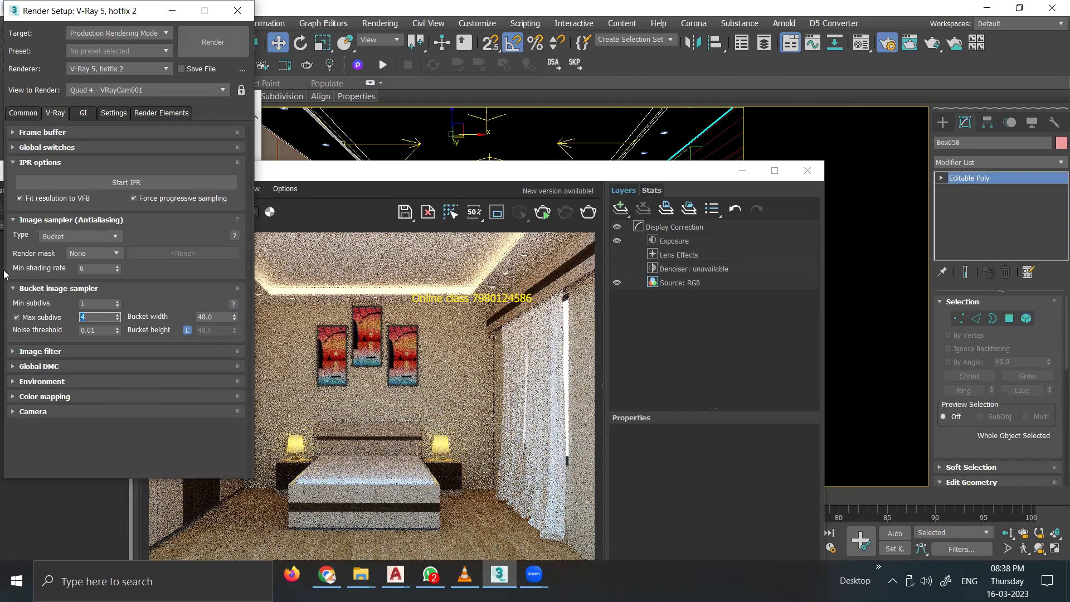
pyautogui.click(82, 114)
pyautogui.click(49, 203)
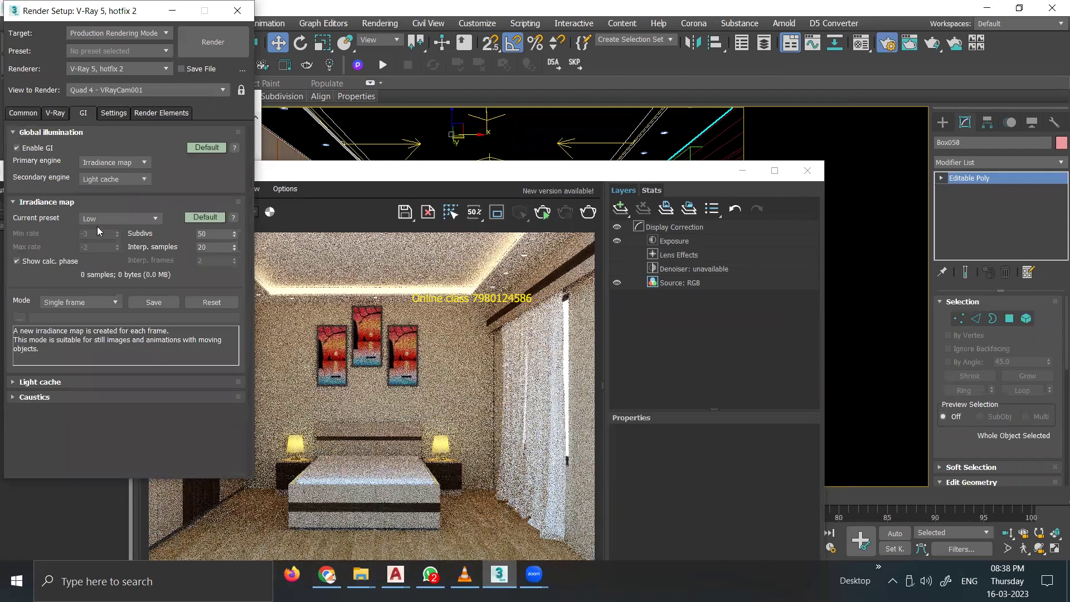
pyautogui.click(35, 383)
pyautogui.doubleClick(95, 356)
pyautogui.write('400')
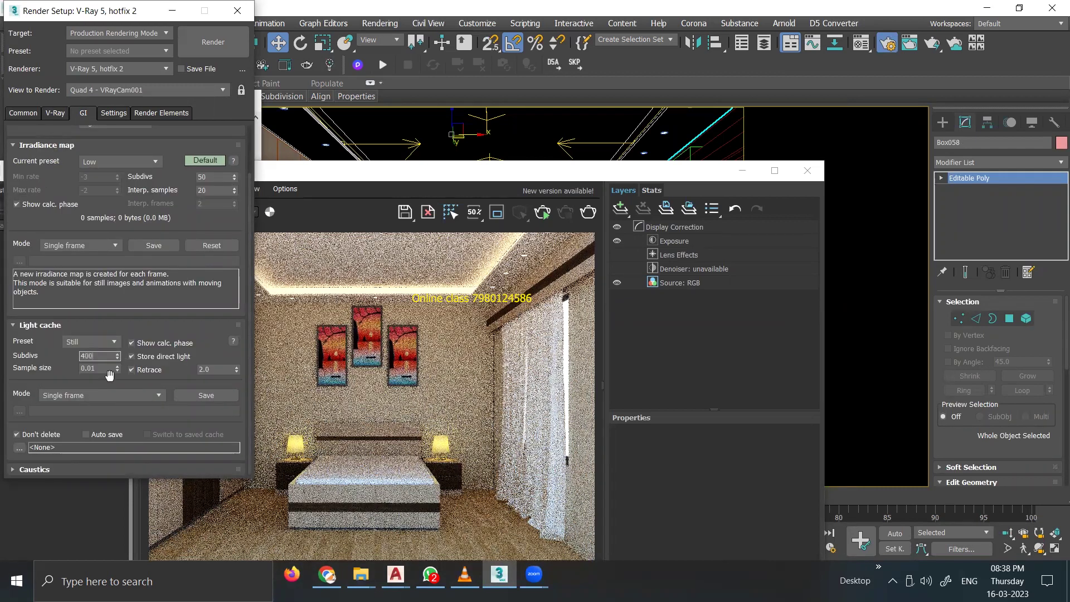
pyautogui.click(213, 42)
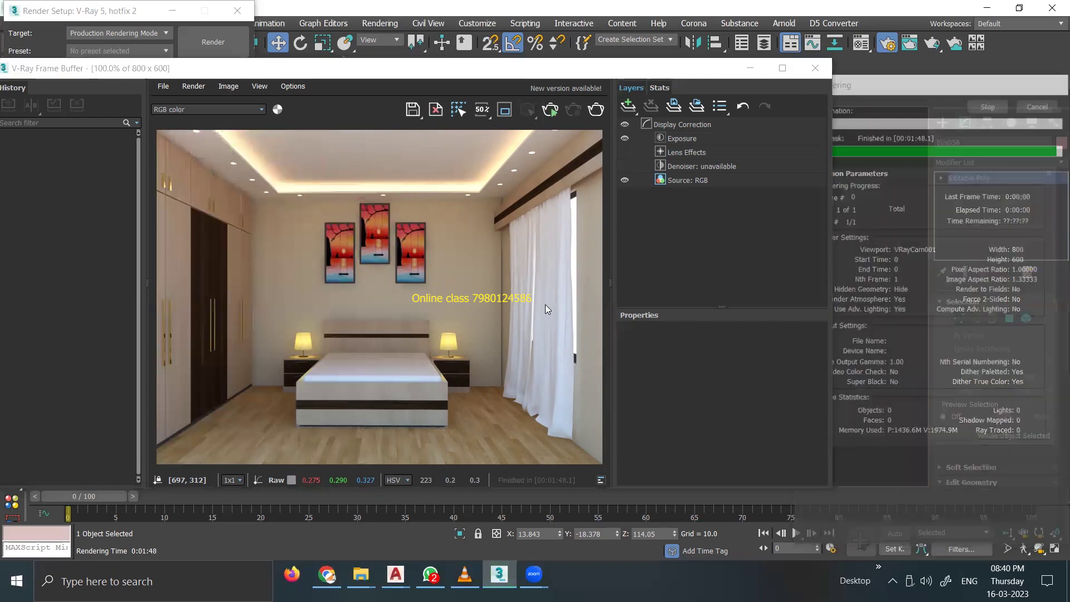
# Step: Set the VFB Exposure layer to exposure 1.170, highlight burn 0.823 and contrast 0.156
pyautogui.click(686, 139)
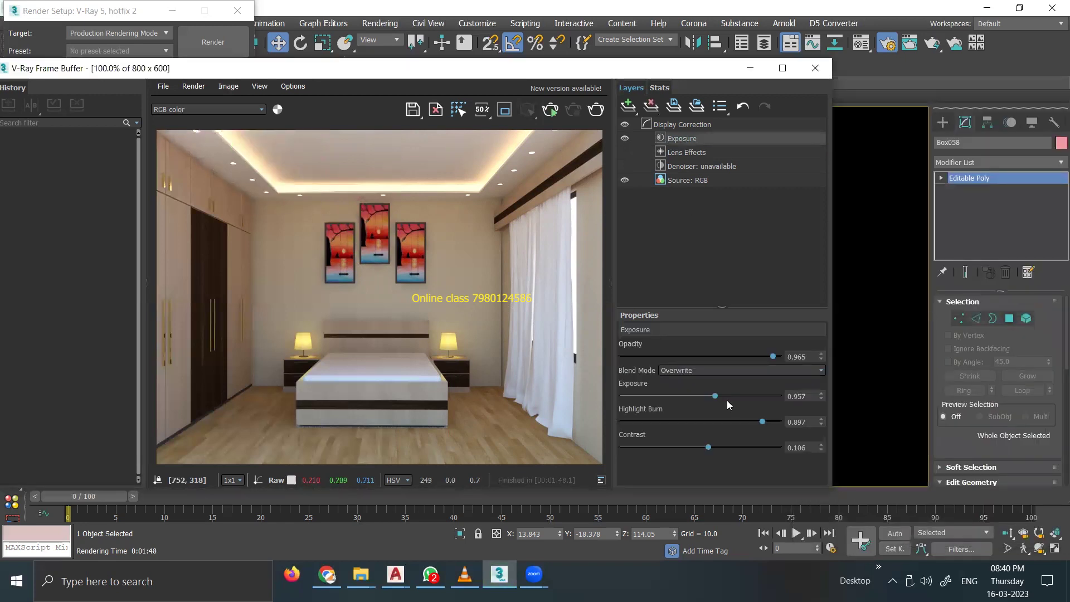
pyautogui.moveTo(709, 399)
pyautogui.mouseDown()
pyautogui.moveTo(668, 400)
pyautogui.moveTo(718, 401)
pyautogui.mouseUp()
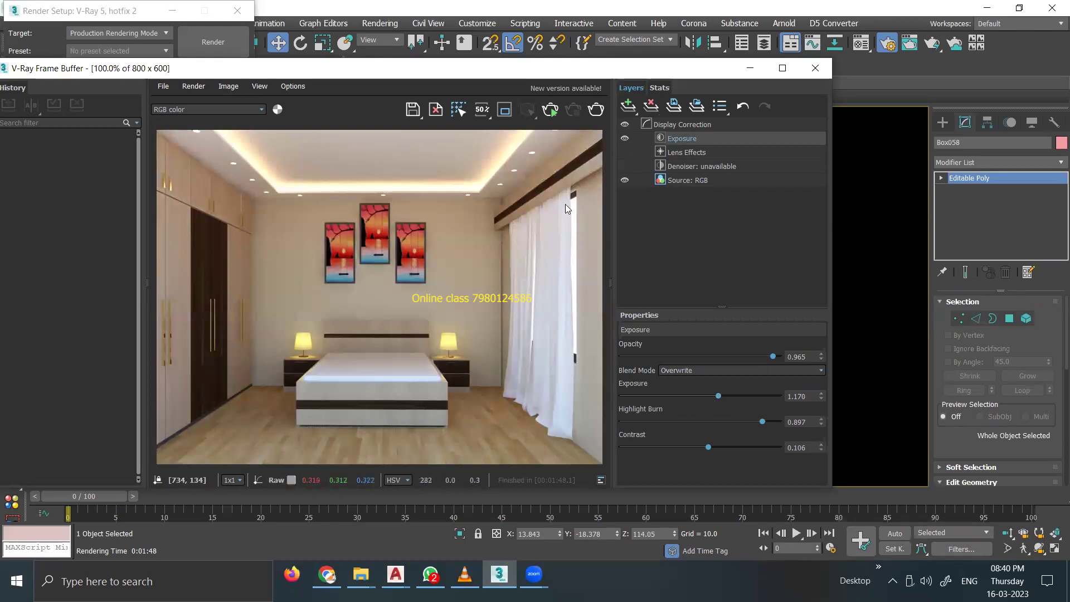
pyautogui.moveTo(744, 421)
pyautogui.mouseDown()
pyautogui.moveTo(734, 420)
pyautogui.moveTo(759, 425)
pyautogui.mouseUp()
pyautogui.moveTo(718, 447); pyautogui.dragTo(711, 439)
# Step: Browse the render's Save dialog to the student's folder inside STUDUDENT ON CLSSS on INTERIOR (E:)
pyautogui.click(412, 109)
pyautogui.click(50, 144)
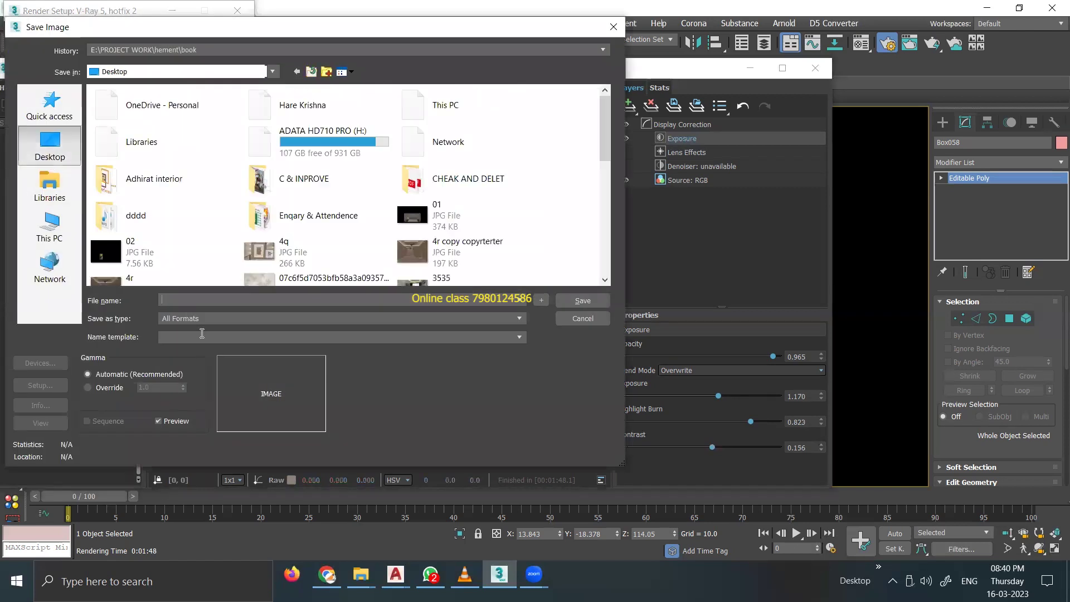
pyautogui.click(174, 73)
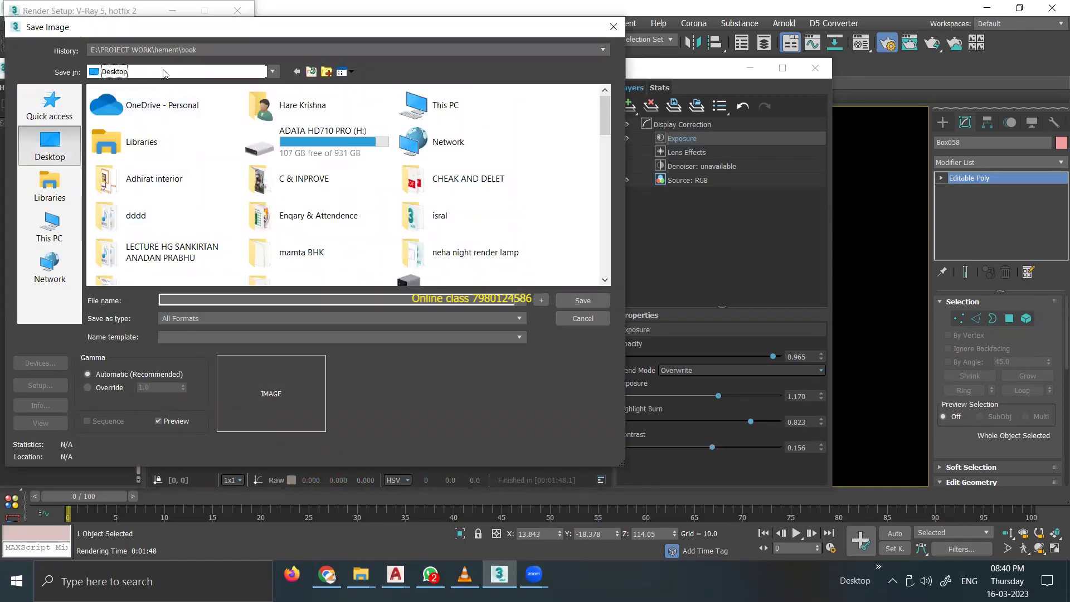
pyautogui.click(149, 264)
pyautogui.doubleClick(129, 213)
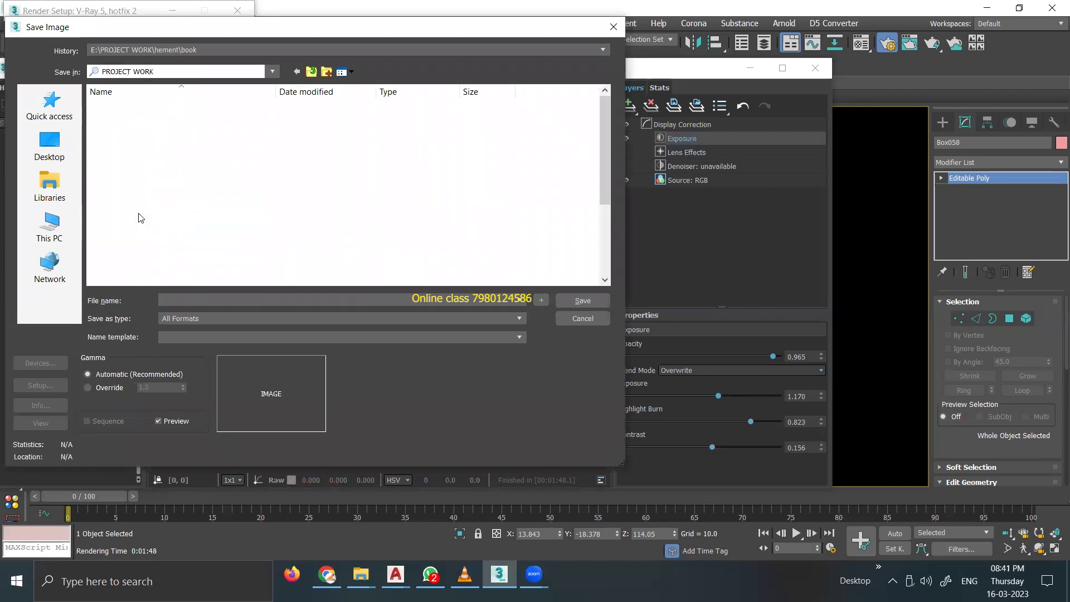
pyautogui.press('BackSpace')
pyautogui.doubleClick(119, 224)
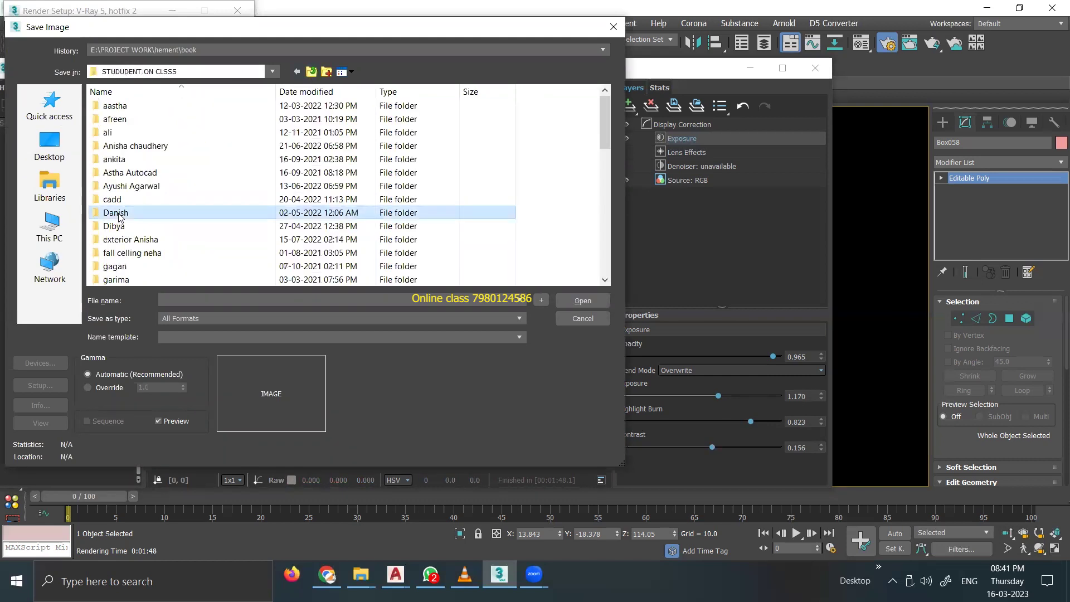
pyautogui.scroll(-5, 118, 212)
pyautogui.doubleClick(118, 110)
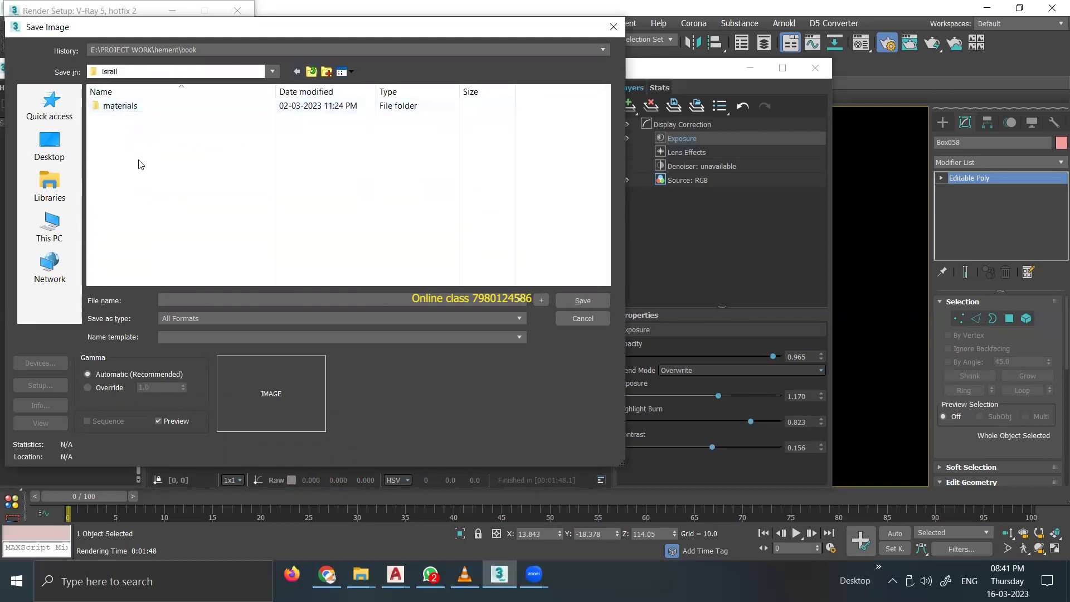
# Step: Save the image as a JPEG named 123e, accepting the quality settings
pyautogui.click(175, 295)
pyautogui.write('123e')
pyautogui.click(334, 319)
pyautogui.click(223, 393)
pyautogui.click(583, 301)
pyautogui.click(272, 328)
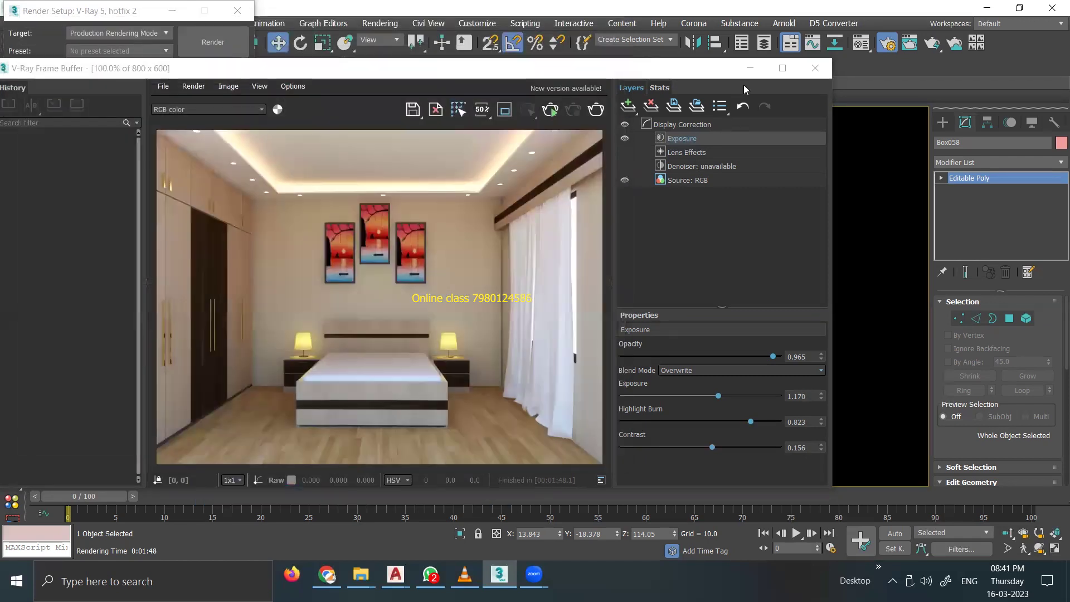
# Step: Close the frame buffer and Render Setup, then scale both curtains narrower to reveal the window
pyautogui.click(815, 68)
pyautogui.click(237, 10)
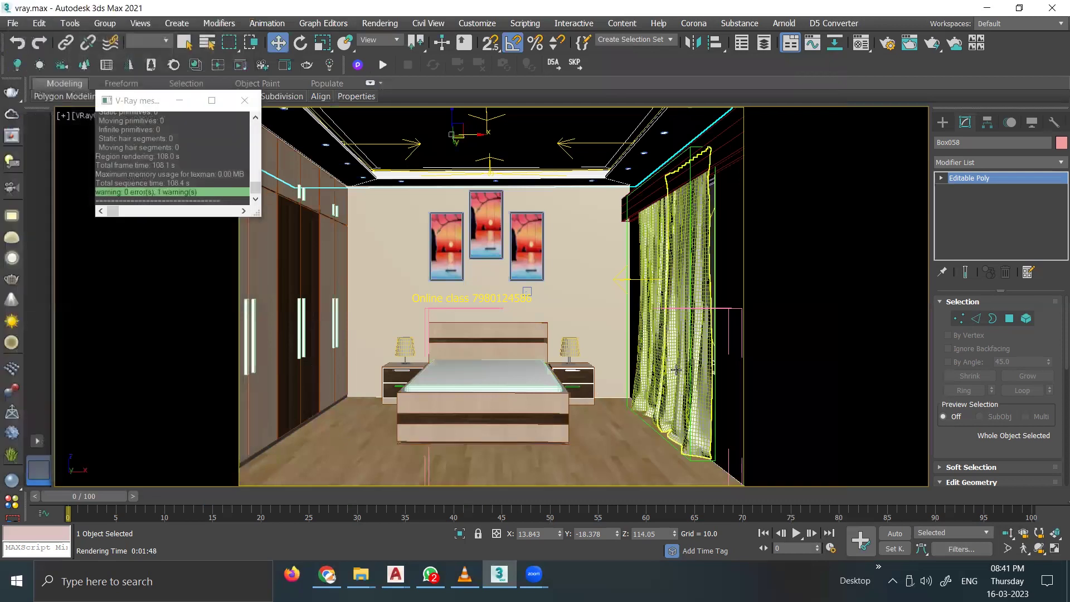
pyautogui.click(698, 284)
pyautogui.press('p')
pyautogui.scroll(3, 698, 283)
pyautogui.scroll(3, 641, 257)
pyautogui.scroll(3, 586, 228)
pyautogui.keyDown('ctrl'); pyautogui.click(551, 211); pyautogui.keyUp('ctrl')
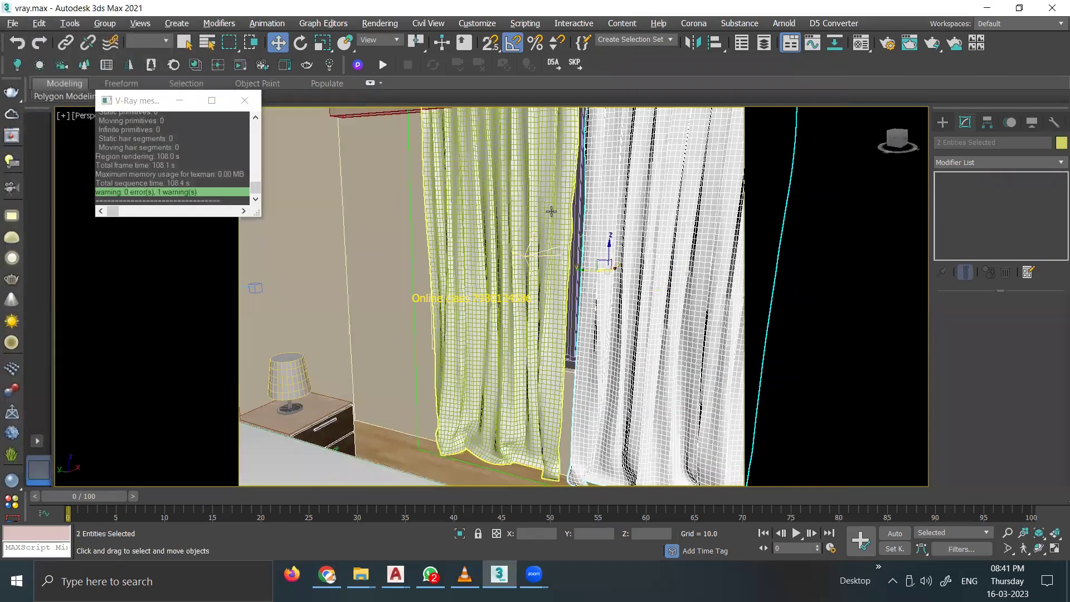
pyautogui.click(610, 201)
pyautogui.keyDown('ctrl'); pyautogui.click(545, 282); pyautogui.keyUp('ctrl')
pyautogui.press('r')
pyautogui.moveTo(602, 294); pyautogui.dragTo(589, 312)
# Step: Switch to the Top view and list the VRay light types in the Create panel
pyautogui.press('w')
pyautogui.moveTo(588, 313)
pyautogui.mouseDown(button='middle')
pyautogui.moveTo(538, 354)
pyautogui.moveTo(440, 349)
pyautogui.moveTo(478, 335)
pyautogui.moveTo(567, 229)
pyautogui.moveTo(364, 216)
pyautogui.mouseUp(button='middle')
pyautogui.press('t')
pyautogui.scroll(-2, 364, 216)
pyautogui.click(942, 122)
pyautogui.click(973, 141)
pyautogui.click(981, 159)
pyautogui.click(947, 211)
# Step: Place a VRaySun in the Top view aimed at the room, keeping the existing environment map
pyautogui.click(1024, 217)
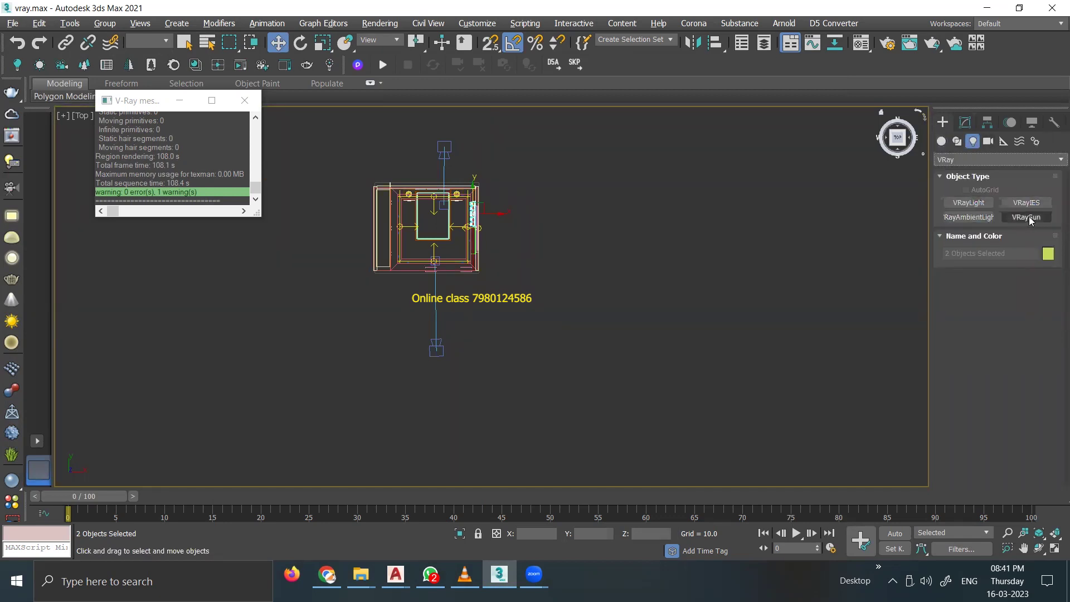
pyautogui.scroll(-2, 536, 387)
pyautogui.moveTo(864, 273); pyautogui.dragTo(464, 284)
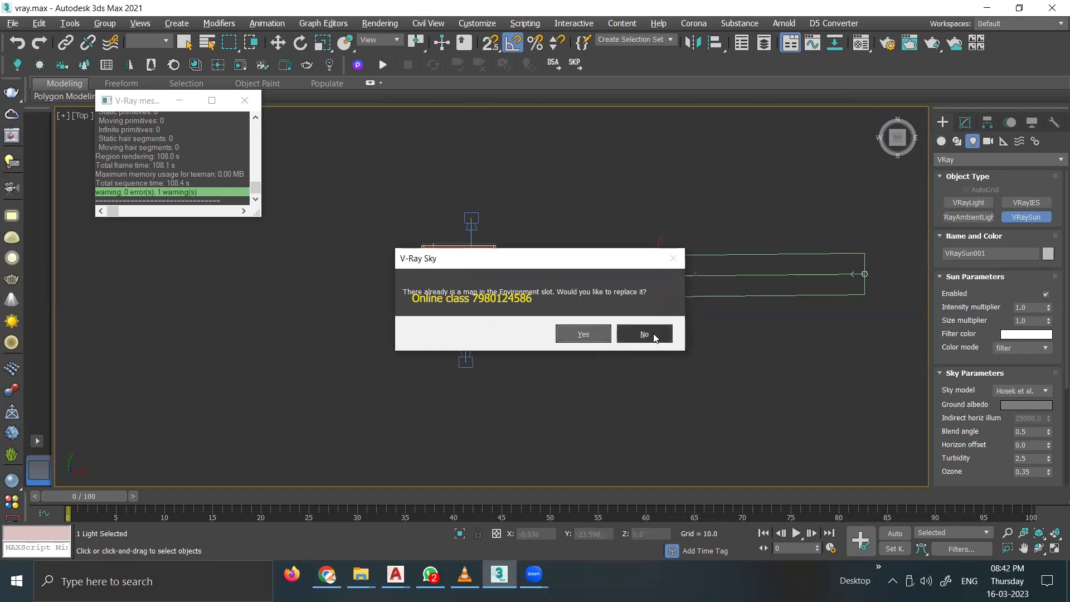
pyautogui.click(584, 339)
# Step: In the Front view, move the sun high above and to the right of the room
pyautogui.press('f')
pyautogui.scroll(-3, 576, 327)
pyautogui.scroll(-3, 576, 327)
pyautogui.press('w')
pyautogui.moveTo(576, 327); pyautogui.dragTo(575, 240)
pyautogui.scroll(2, 639, 251)
pyautogui.scroll(1, 580, 287)
pyautogui.scroll(2, 641, 282)
pyautogui.moveTo(664, 277)
pyautogui.mouseDown()
pyautogui.moveTo(370, 172)
pyautogui.moveTo(717, 179)
pyautogui.moveTo(812, 160)
pyautogui.moveTo(851, 187)
pyautogui.mouseUp()
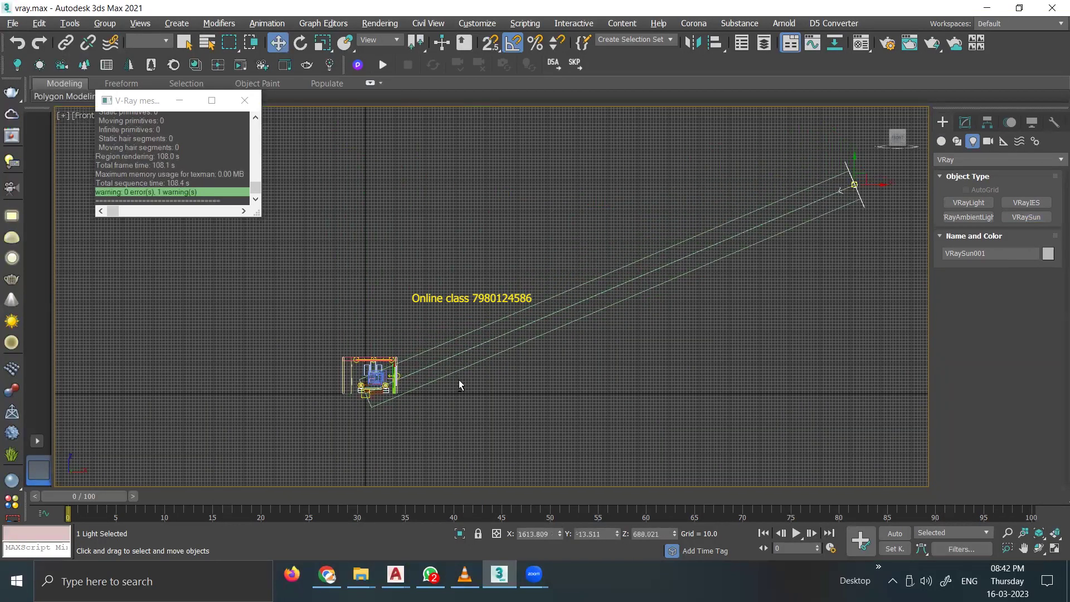
pyautogui.hotkey('alt', 'w')
pyautogui.hotkey('alt', 'w')
# Step: Switch the viewport to the VRayCam001 camera view
pyautogui.press('c')
pyautogui.doubleClick(477, 198)
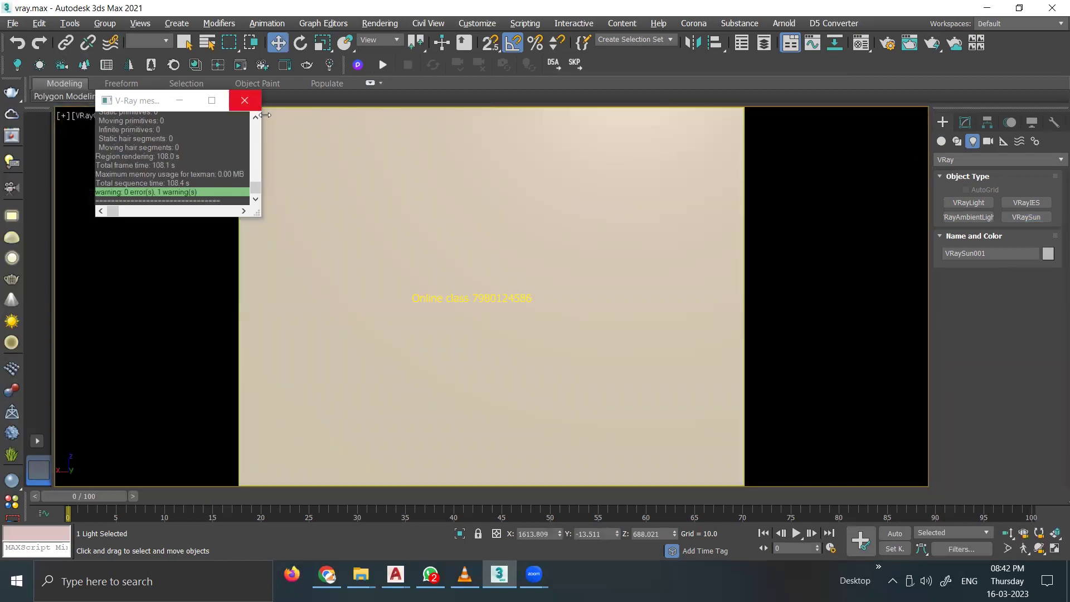
pyautogui.click(425, 233)
pyautogui.press('c')
pyautogui.doubleClick(474, 190)
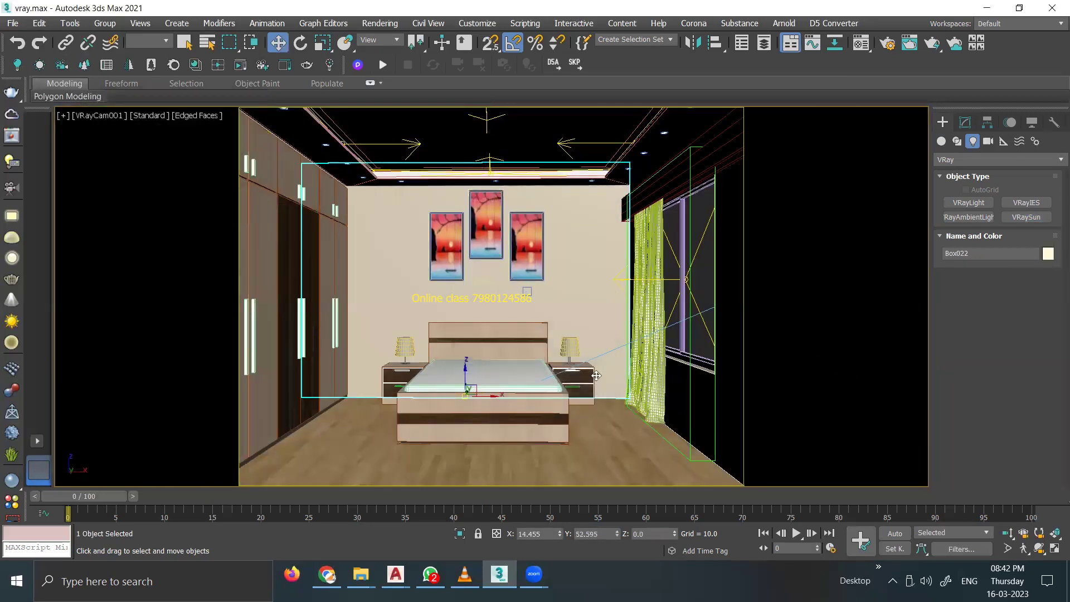
# Step: Render only a region drawn around the bed and window from VRayCam001
pyautogui.hotkey('shift', 'q')
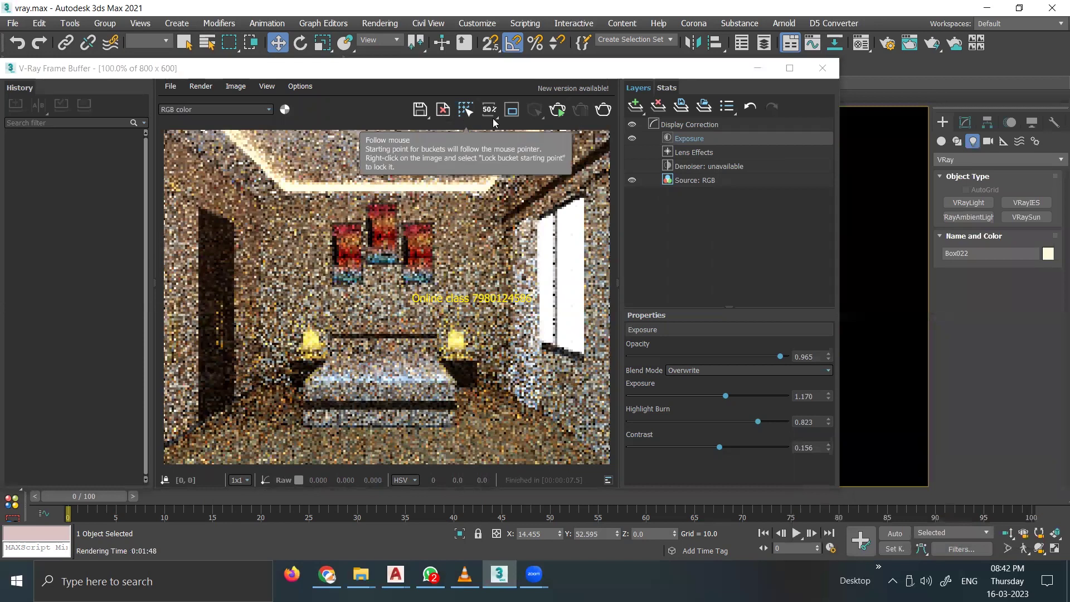
pyautogui.click(510, 111)
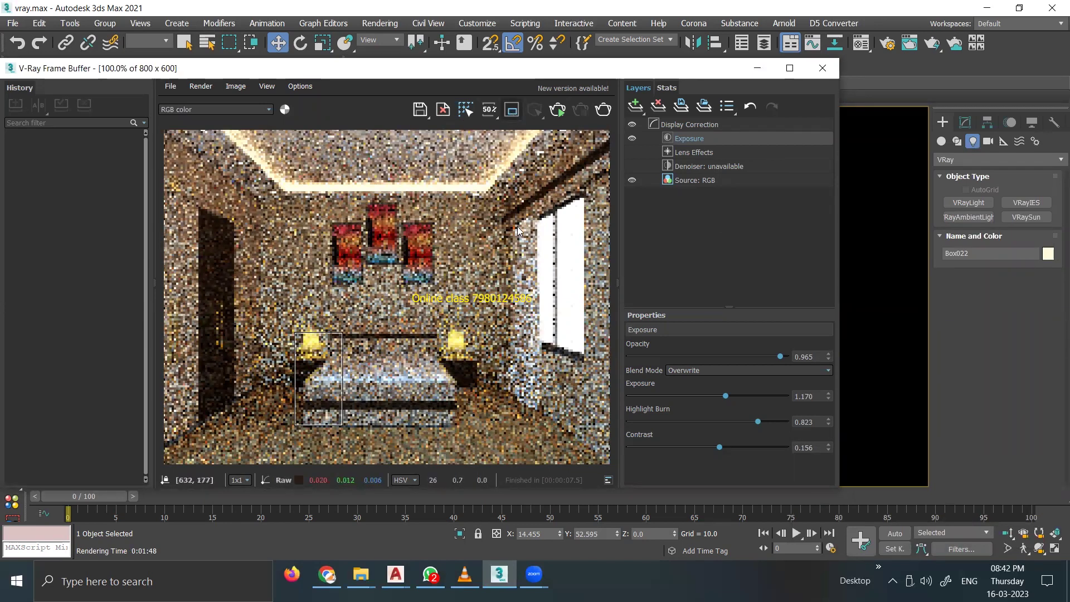
pyautogui.moveTo(343, 257); pyautogui.dragTo(570, 441)
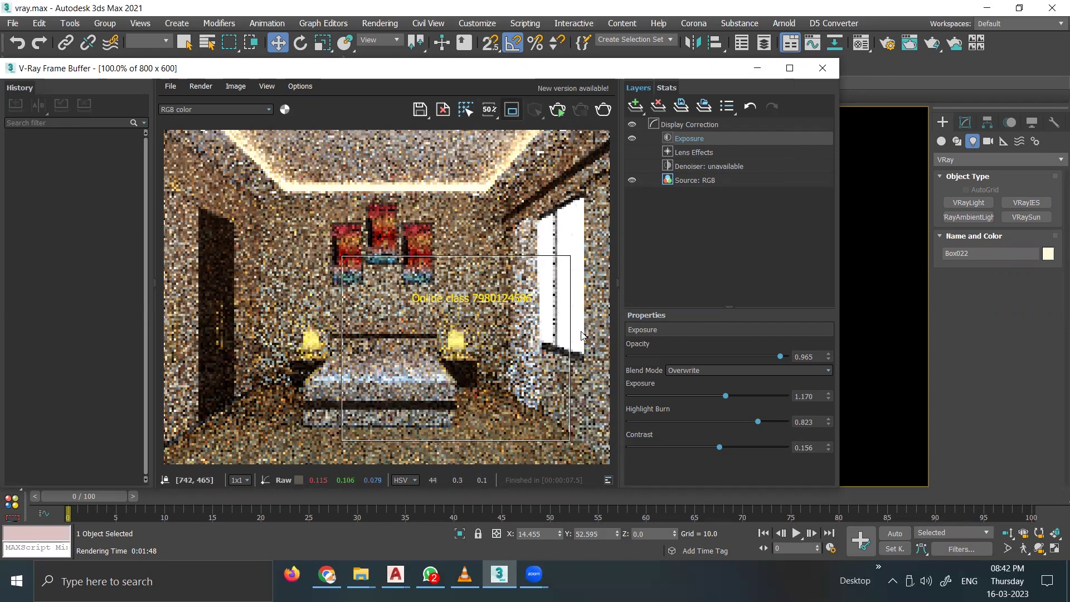
pyautogui.click(558, 110)
pyautogui.click(592, 169)
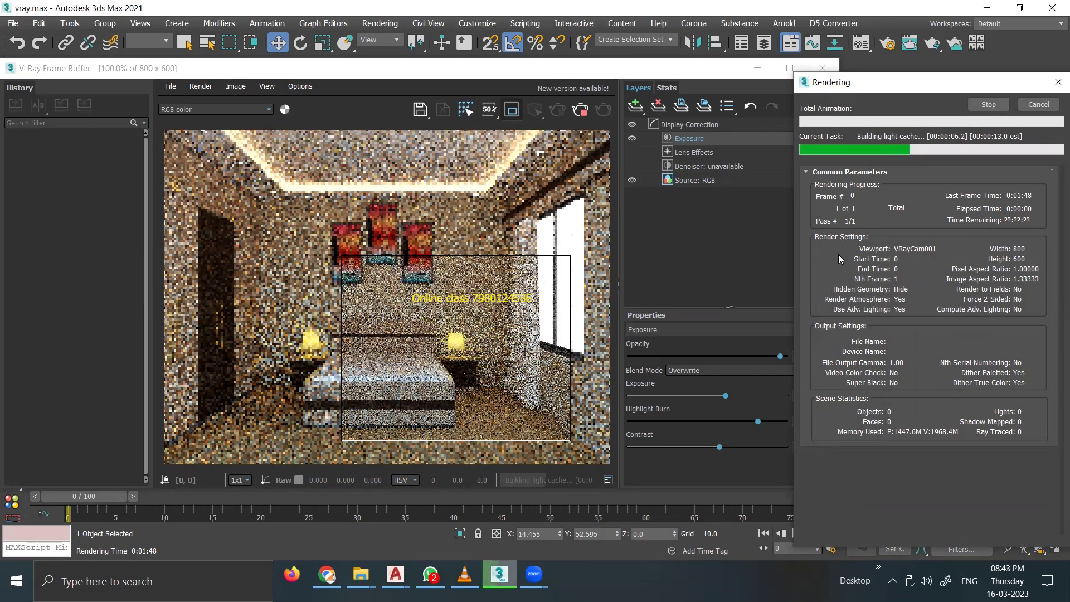
# Step: Close the render window, clear the selection and start a new render
pyautogui.click(819, 68)
pyautogui.click(749, 296)
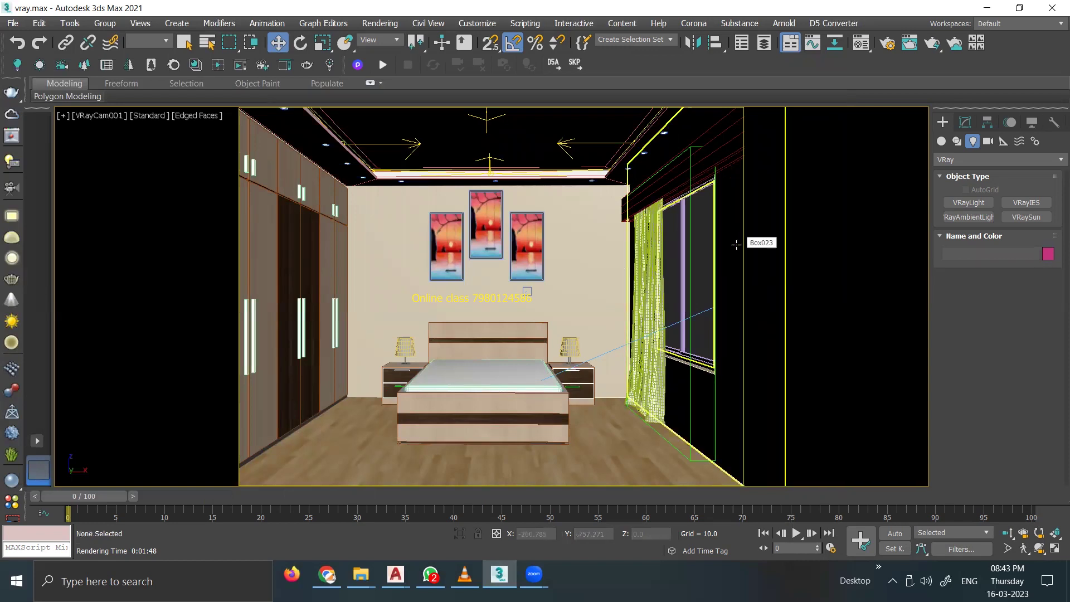
pyautogui.hotkey('shift', 'q')
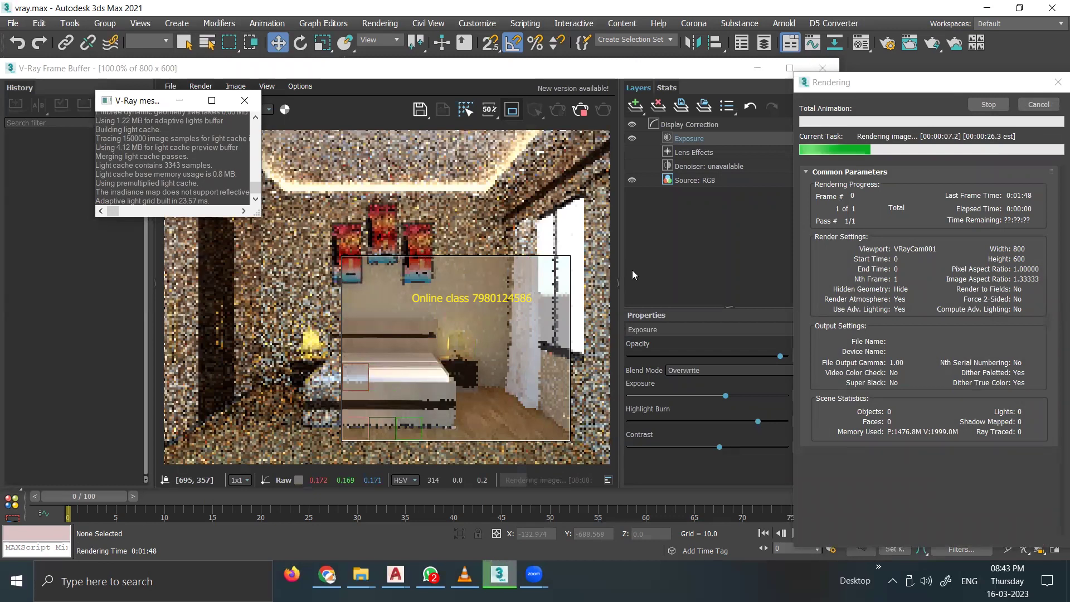
# Step: Re-render the marked bed region in the frame buffer, then switch Region render off
pyautogui.click(380, 414)
pyautogui.scroll(2, 384, 338)
pyautogui.scroll(-3, 384, 337)
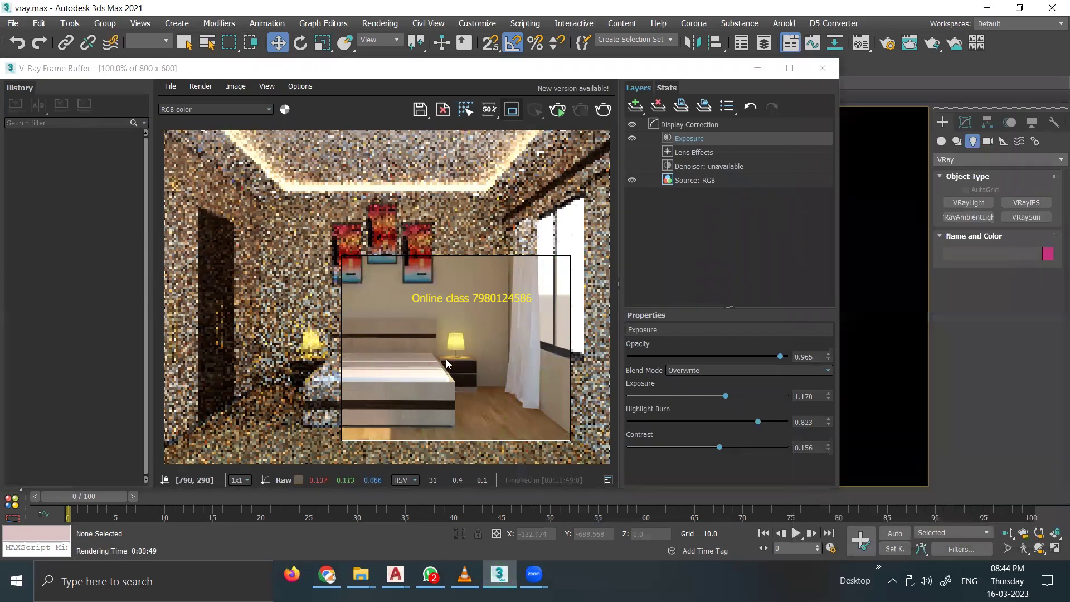
pyautogui.click(605, 109)
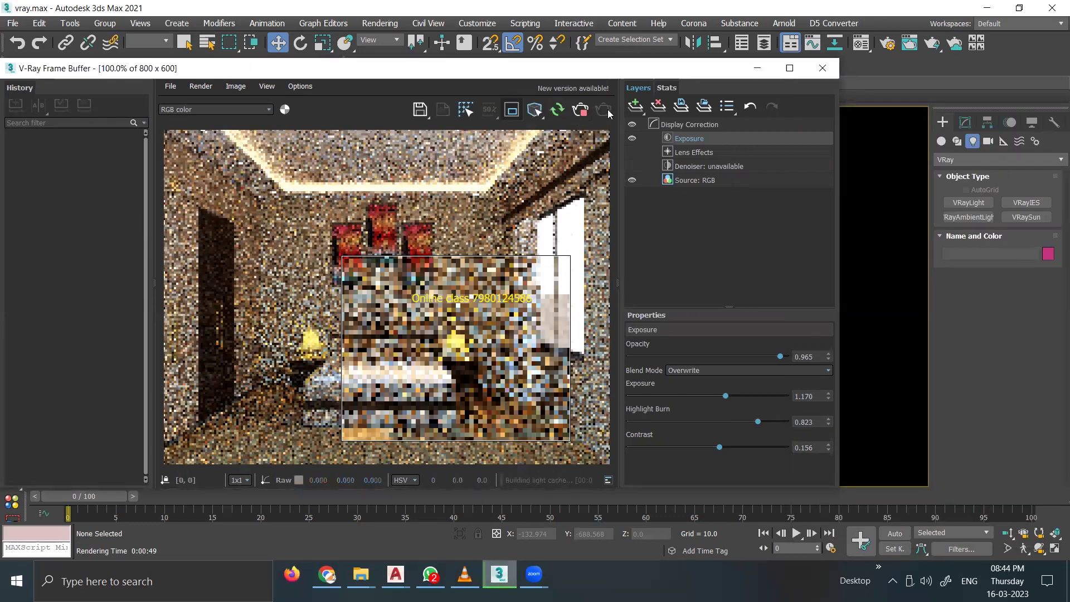
pyautogui.click(511, 110)
# Step: Render the full sunlit frame, then close the V-Ray Frame Buffer and messages window
pyautogui.hotkey('shift', 'q')
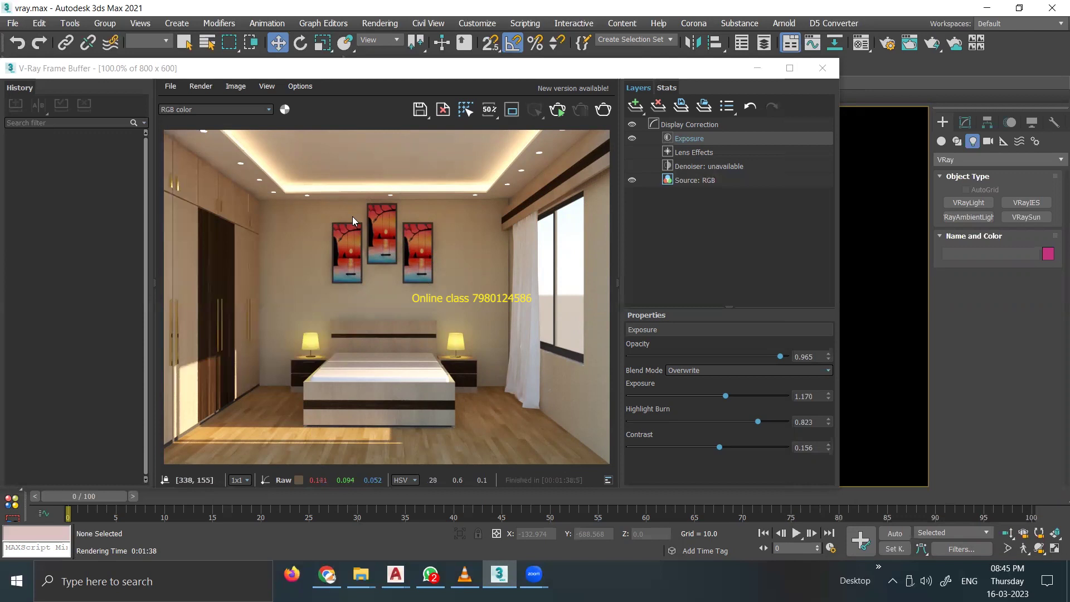
pyautogui.click(823, 67)
pyautogui.click(244, 100)
# Step: Try placing an IES light below the ceiling, then delete the existing IES light
pyautogui.click(363, 177)
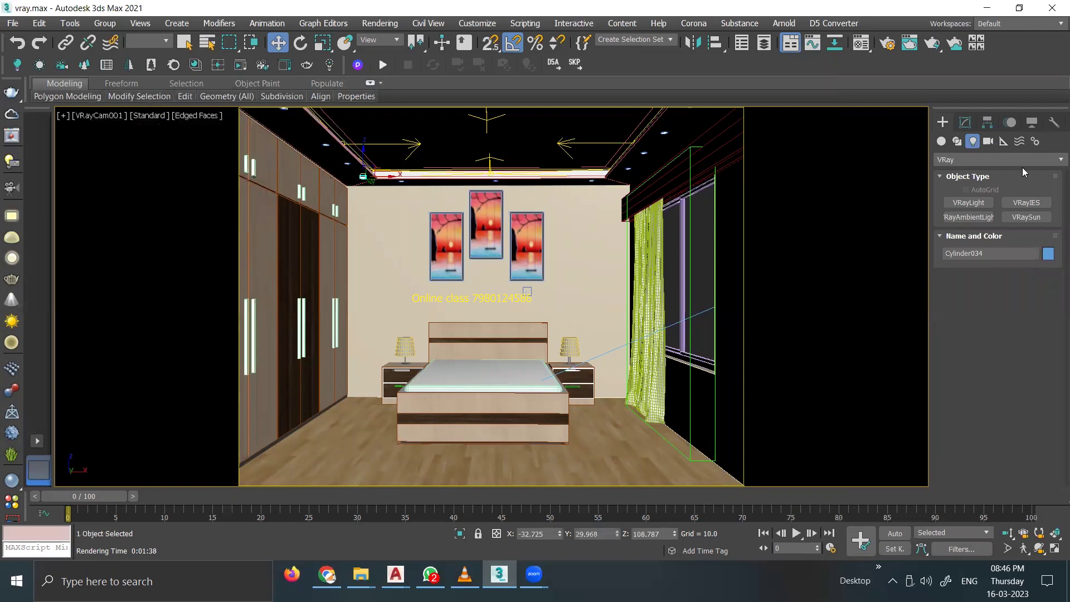
pyautogui.click(1018, 206)
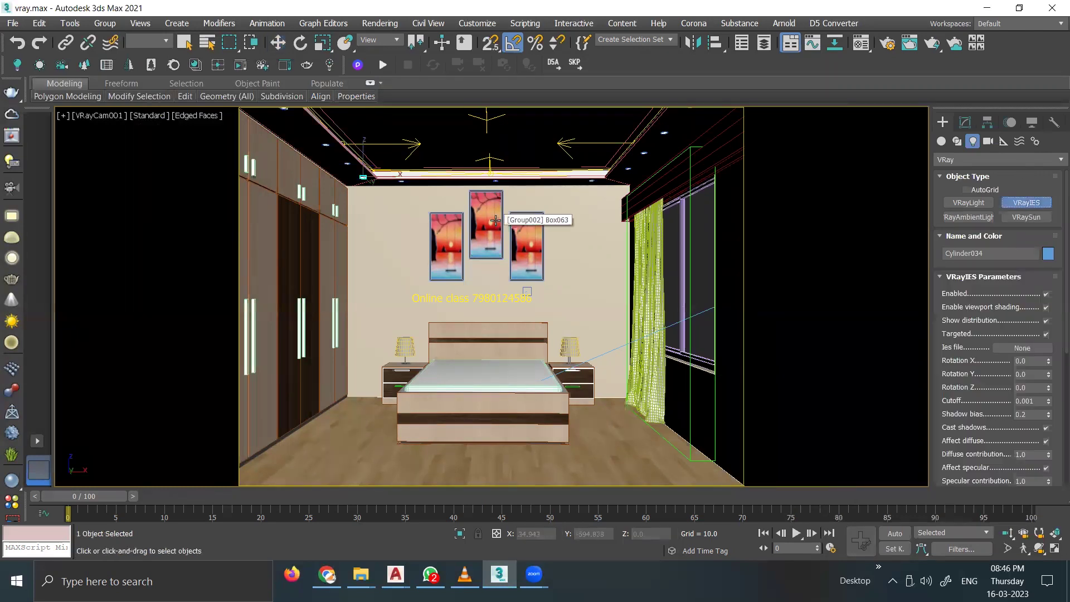
pyautogui.press('p')
pyautogui.keyDown('alt'); pyautogui.moveTo(438, 278); pyautogui.dragTo(438, 194, button='middle'); pyautogui.keyUp('alt')
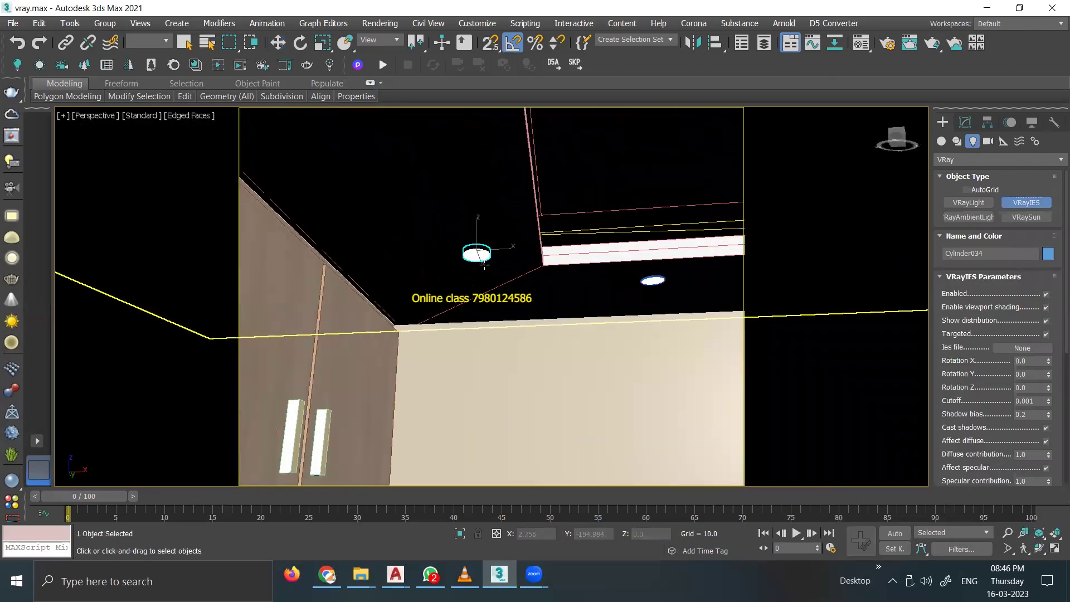
pyautogui.moveTo(437, 194); pyautogui.dragTo(438, 335)
pyautogui.rightClick(291, 213)
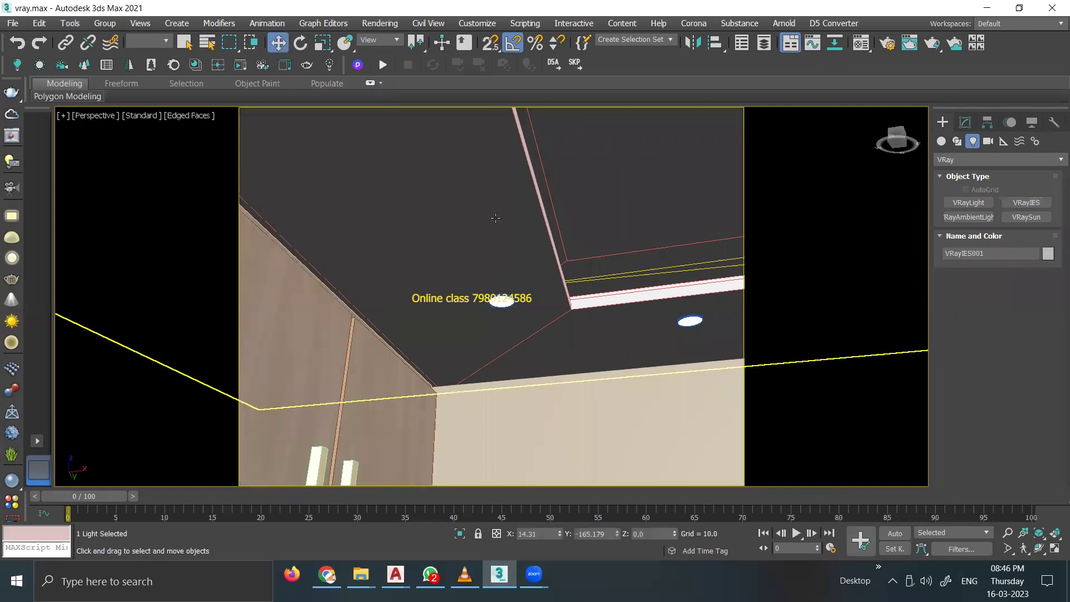
pyautogui.press('t')
pyautogui.press('Delete')
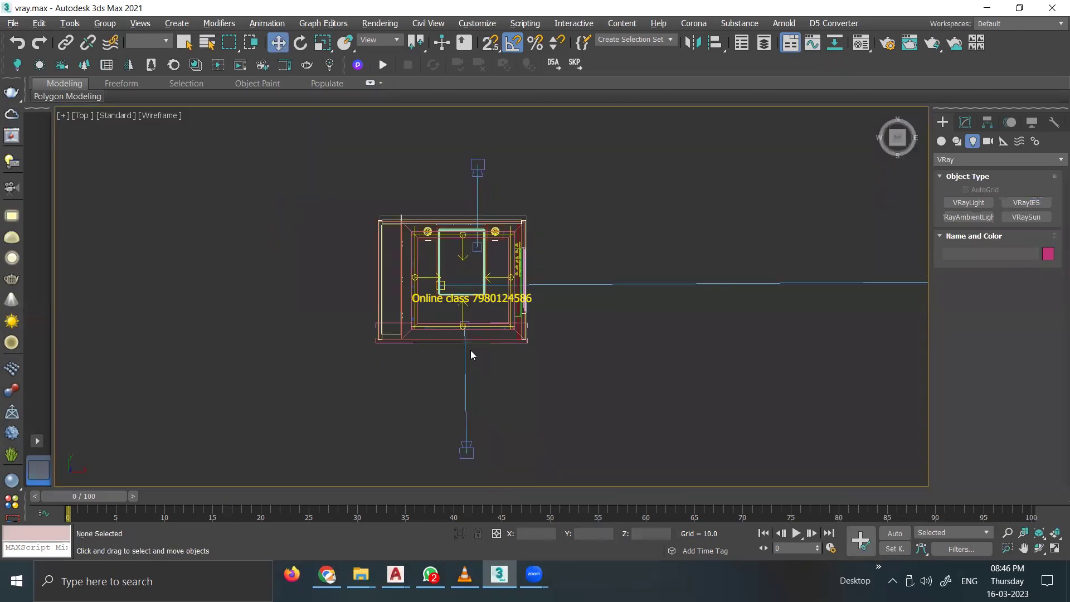
# Step: Create a new VRayIES light with its target in the Top view
pyautogui.click(1027, 202)
pyautogui.scroll(3, 465, 266)
pyautogui.scroll(3, 465, 266)
pyautogui.scroll(3, 465, 266)
pyautogui.moveTo(464, 266); pyautogui.dragTo(725, 259)
# Step: Maximize the Front view and select the new IES light head
pyautogui.hotkey('alt', 'w')
pyautogui.hotkey('alt', 'w')
pyautogui.press('w')
pyautogui.hotkey('alt', 'w')
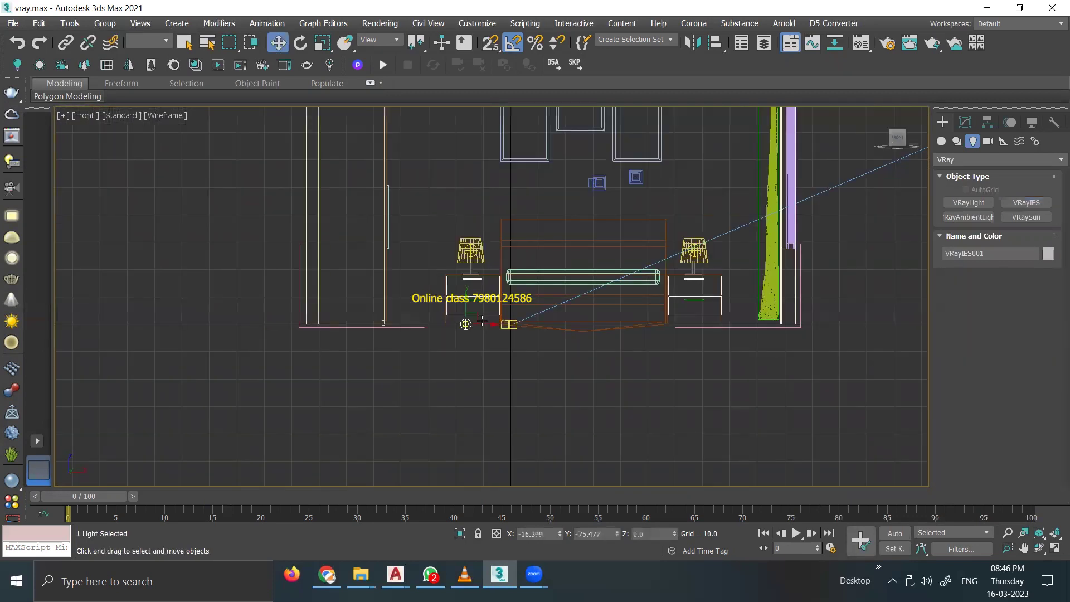
pyautogui.hotkey('alt', 'w')
pyautogui.scroll(5, 469, 313)
pyautogui.scroll(4, 469, 314)
pyautogui.scroll(-5, 282, 245)
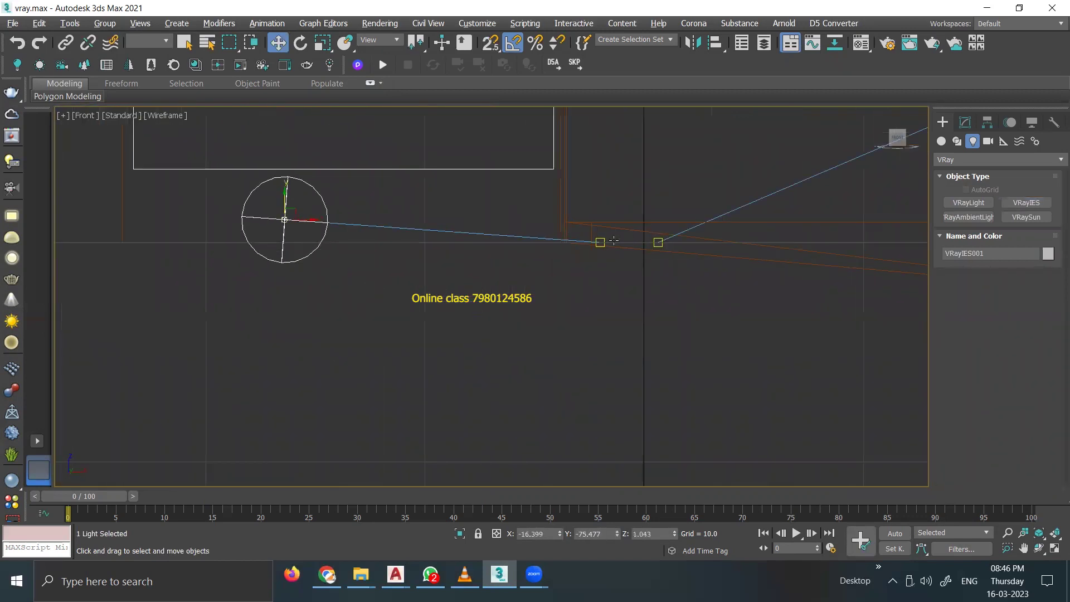
pyautogui.click(602, 243)
pyautogui.scroll(4, 600, 245)
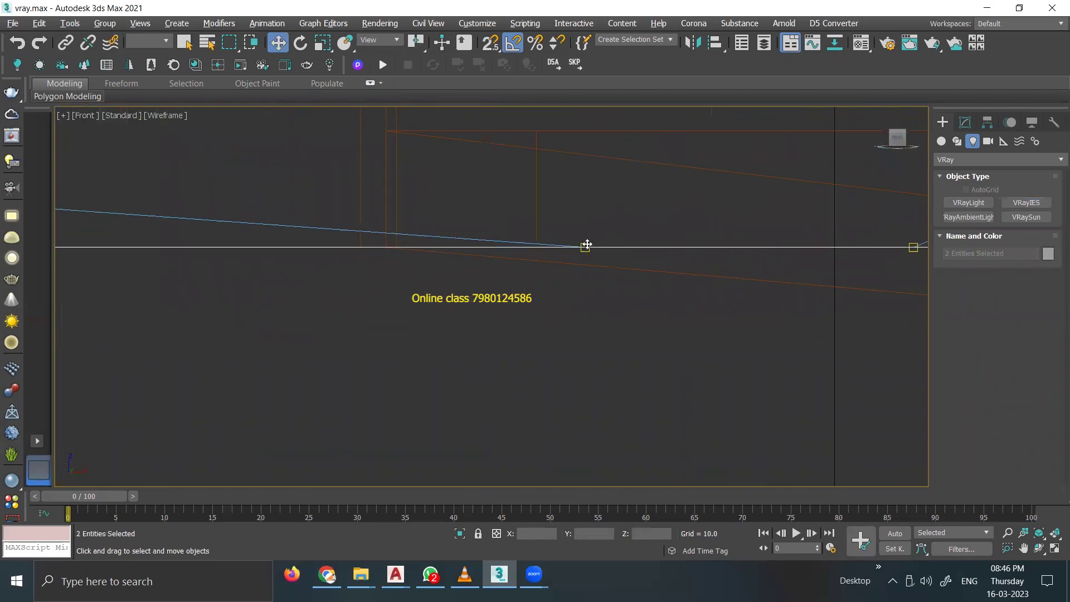
pyautogui.click(587, 245)
# Step: Select the light's target in the Front view and move it straight down
pyautogui.scroll(-2, 587, 245)
pyautogui.scroll(-2, 587, 245)
pyautogui.scroll(-4, 557, 279)
pyautogui.moveTo(558, 279)
pyautogui.mouseDown(button='middle')
pyautogui.moveTo(379, 371)
pyautogui.moveTo(374, 462)
pyautogui.mouseUp(button='middle')
pyautogui.scroll(-3, 392, 374)
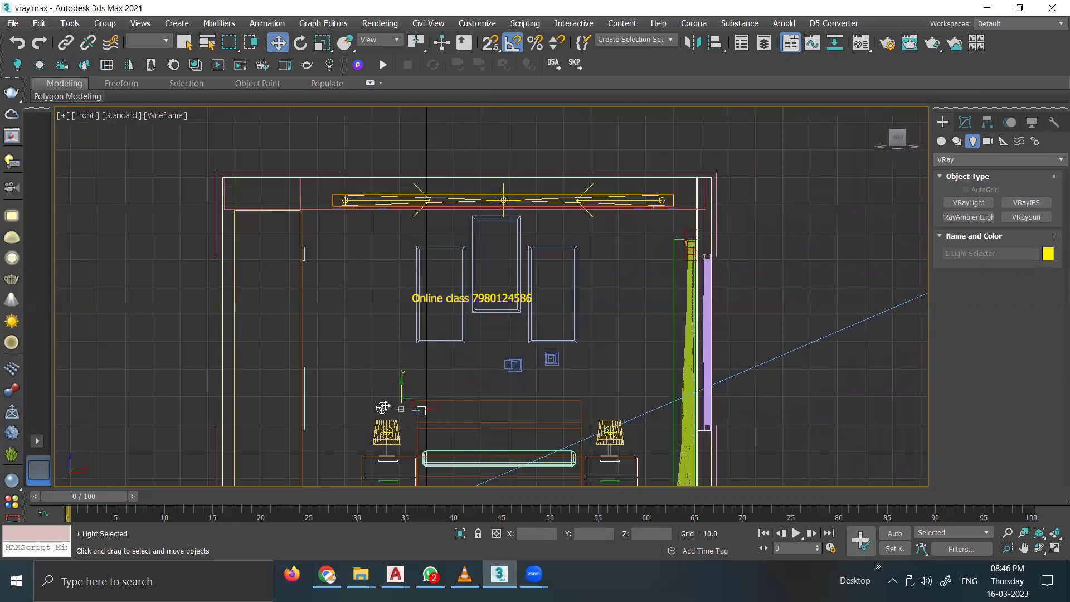
pyautogui.scroll(8, 376, 205)
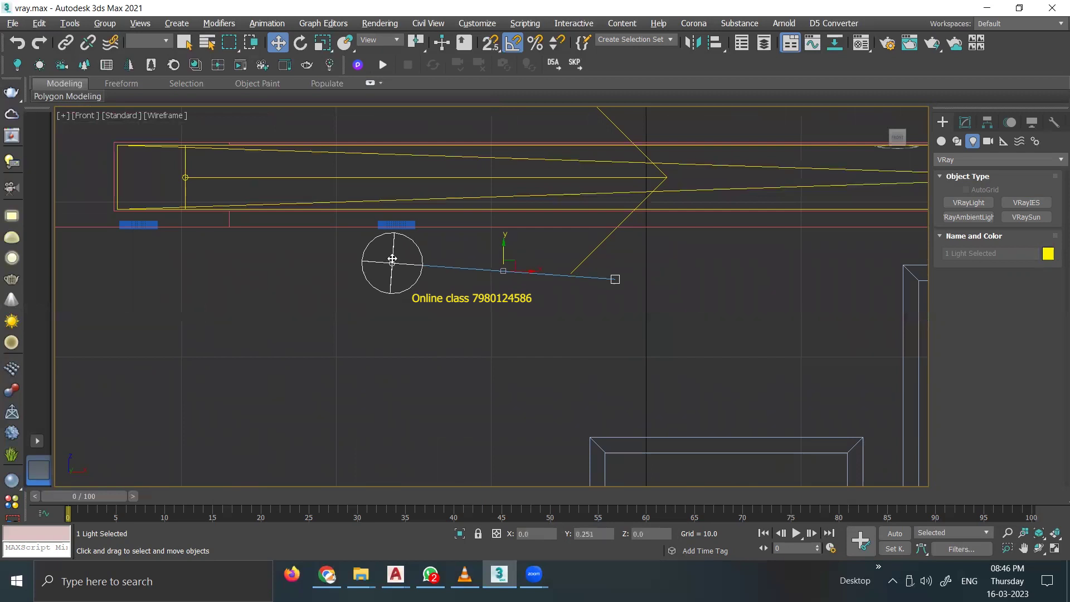
pyautogui.click(616, 274)
pyautogui.scroll(-2, 616, 273)
pyautogui.moveTo(604, 277); pyautogui.dragTo(506, 390)
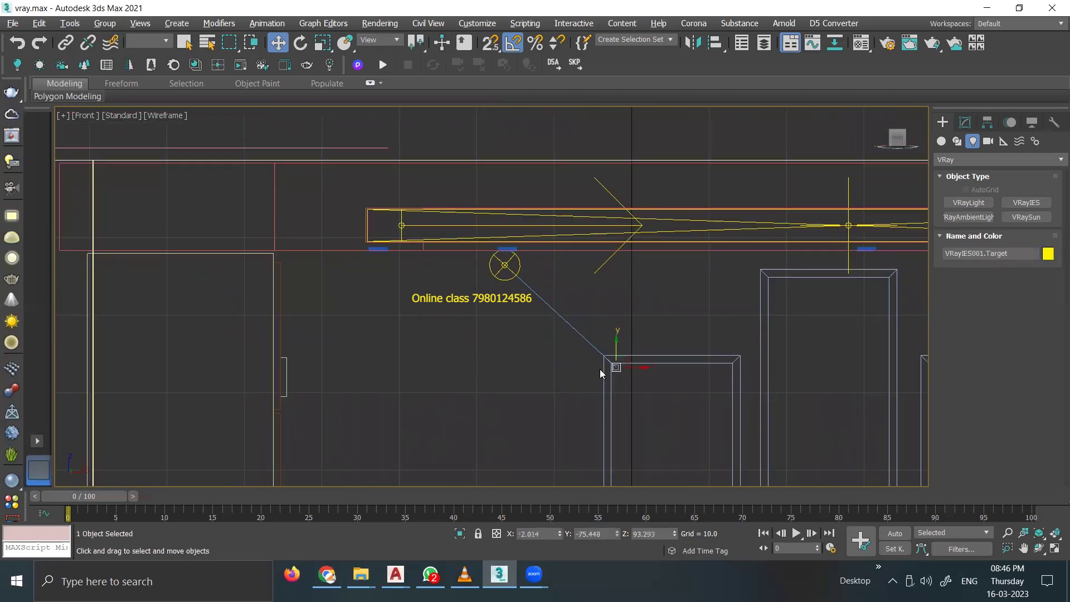
# Step: Search Google for 'ies light' in a new Chrome tab
pyautogui.click(327, 574)
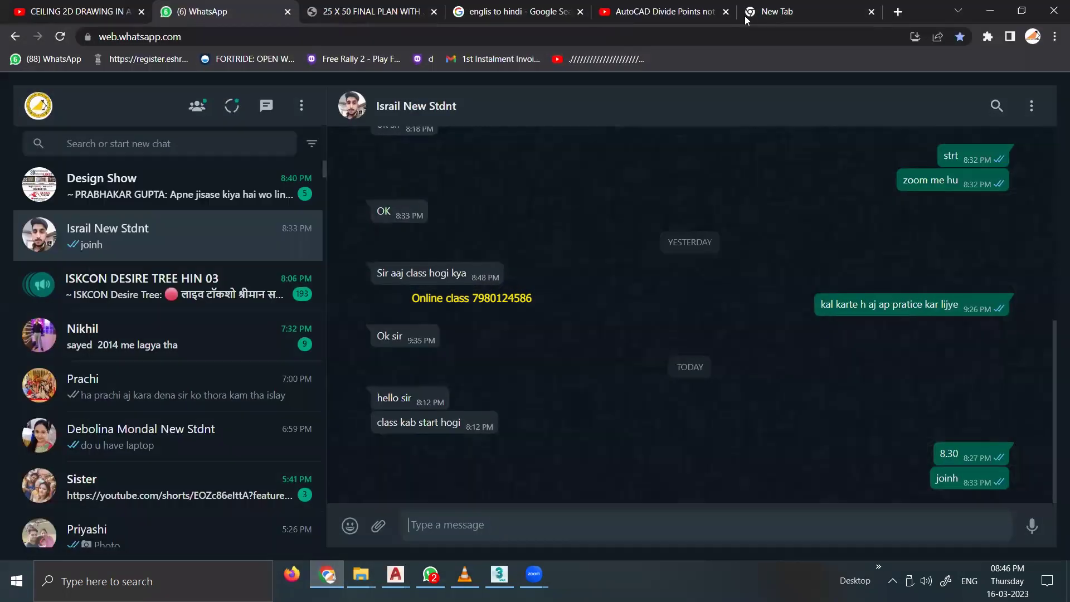
pyautogui.click(766, 15)
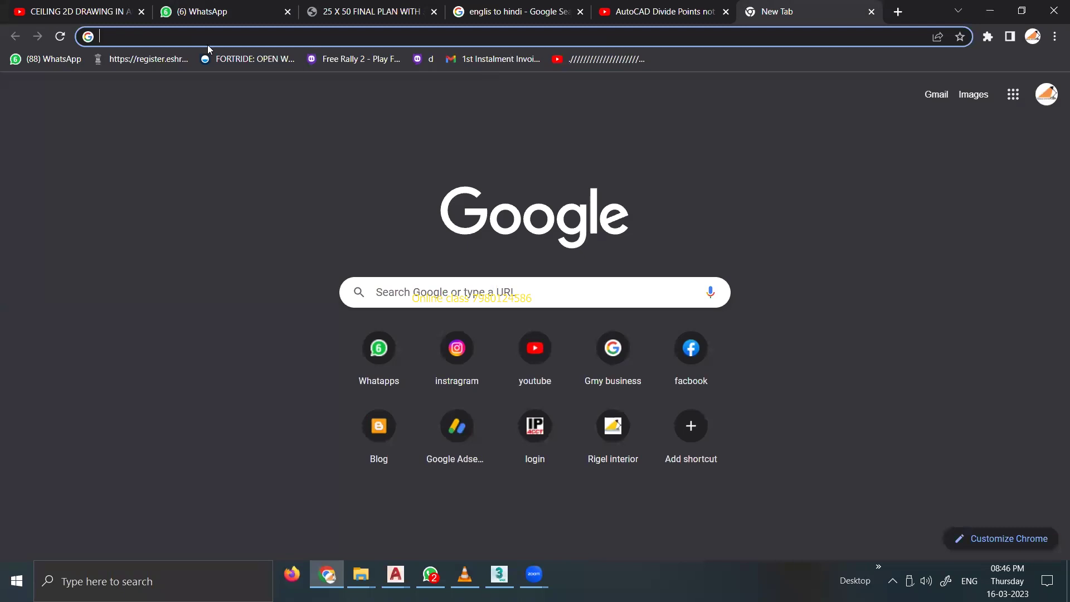
pyautogui.write('ies light')
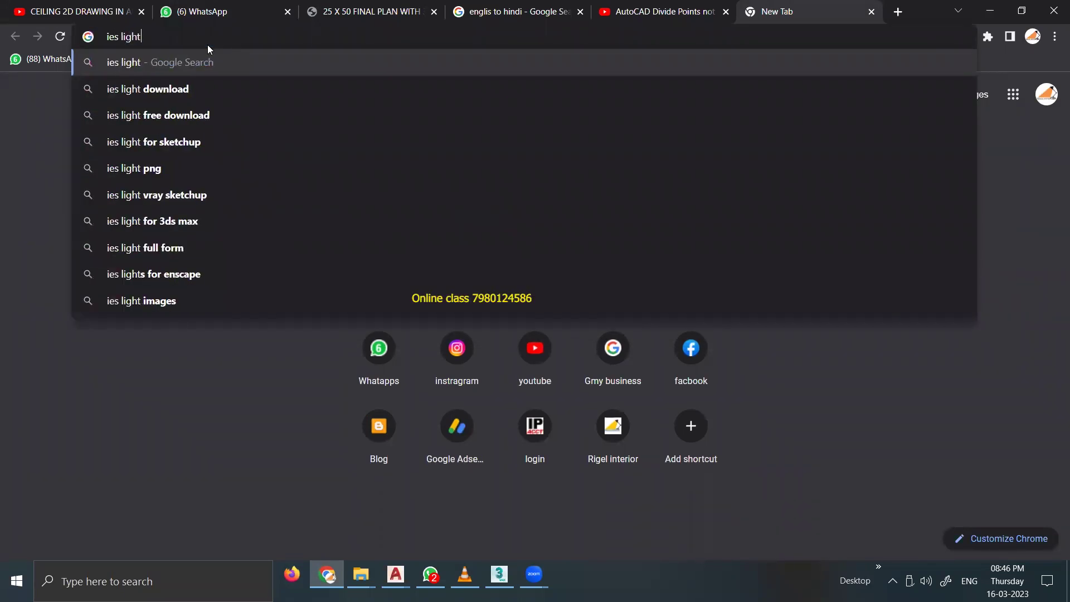
pyautogui.press('Return')
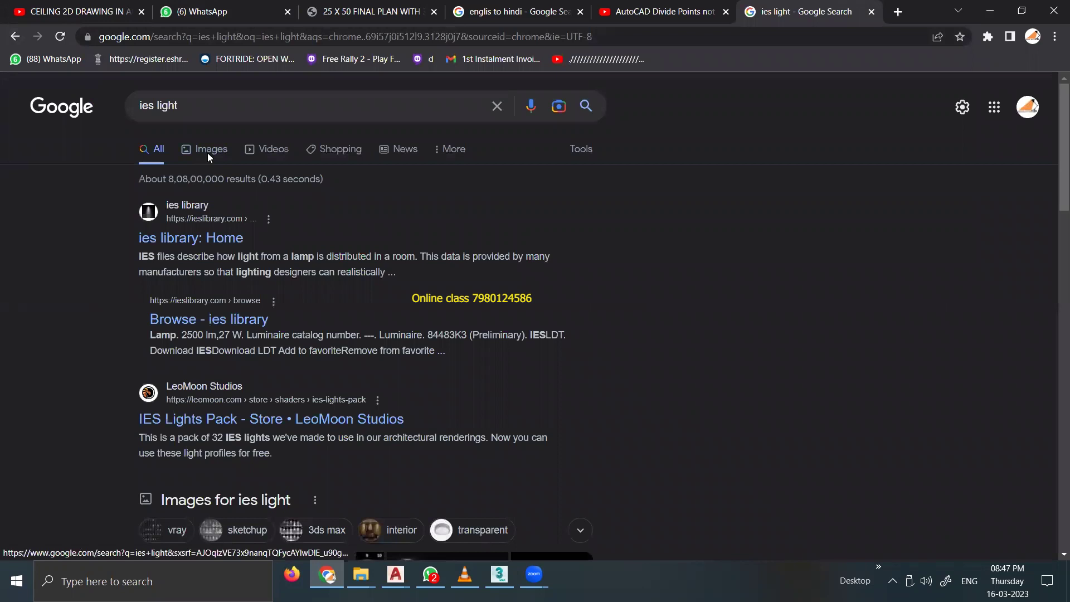
# Step: Browse the image results, preview an IES light tutorial image, then minimize Chrome
pyautogui.click(207, 153)
pyautogui.scroll(-4, 558, 289)
pyautogui.scroll(-3, 551, 300)
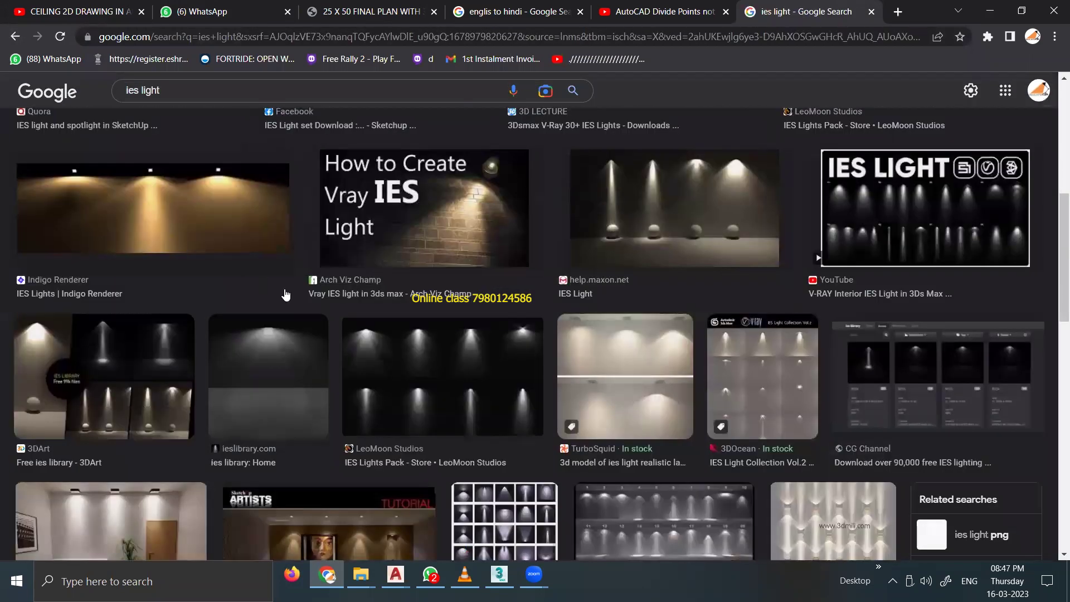
pyautogui.scroll(-5, 551, 300)
pyautogui.click(294, 348)
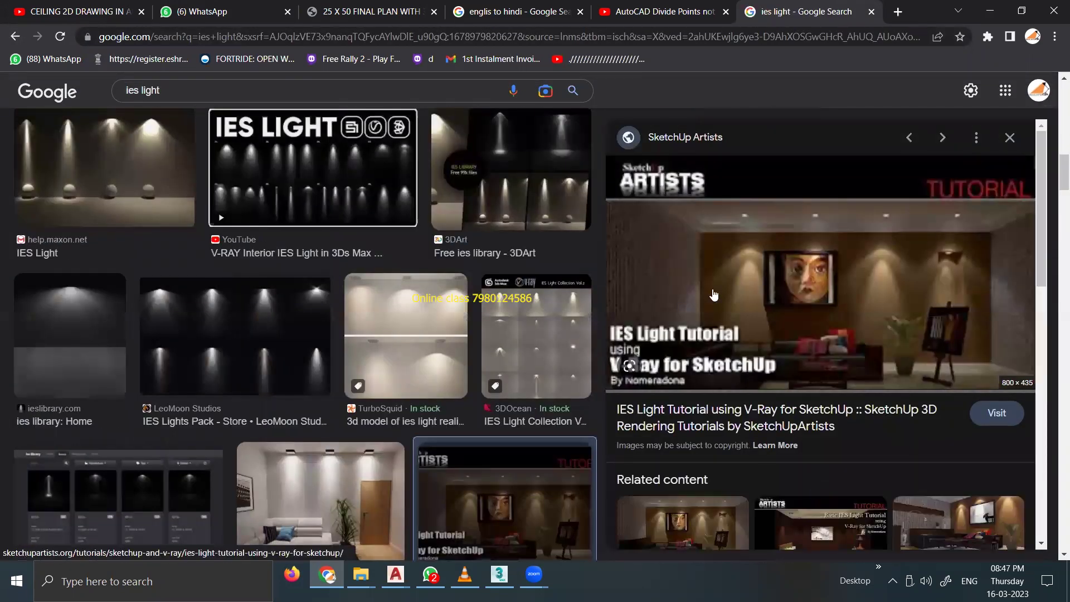
pyautogui.click(993, 12)
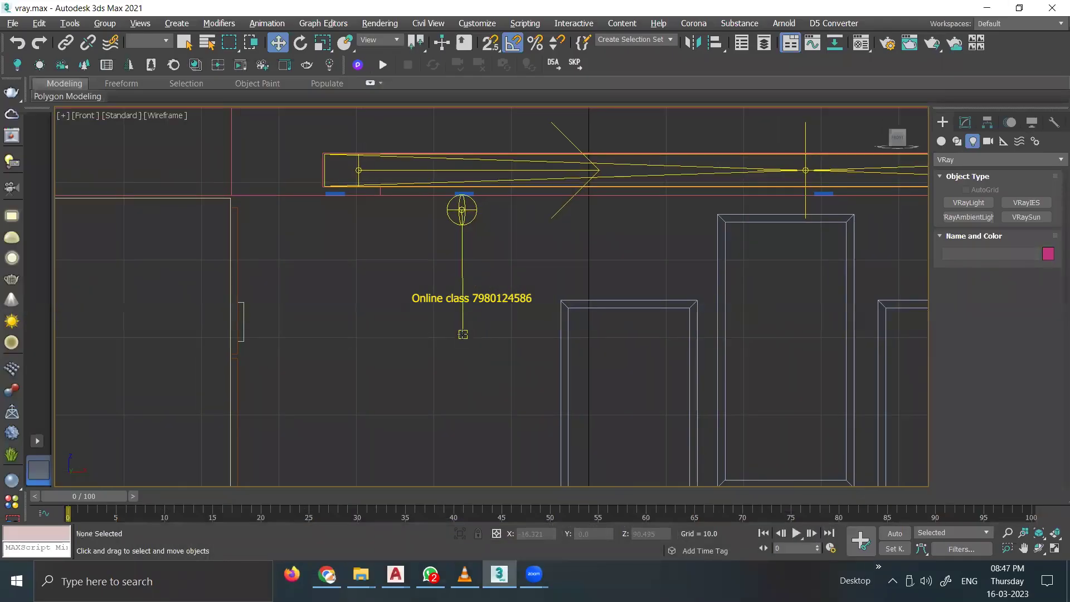
# Step: Instance-clone the IES light along the ceiling edge in the Top view
pyautogui.click(463, 335)
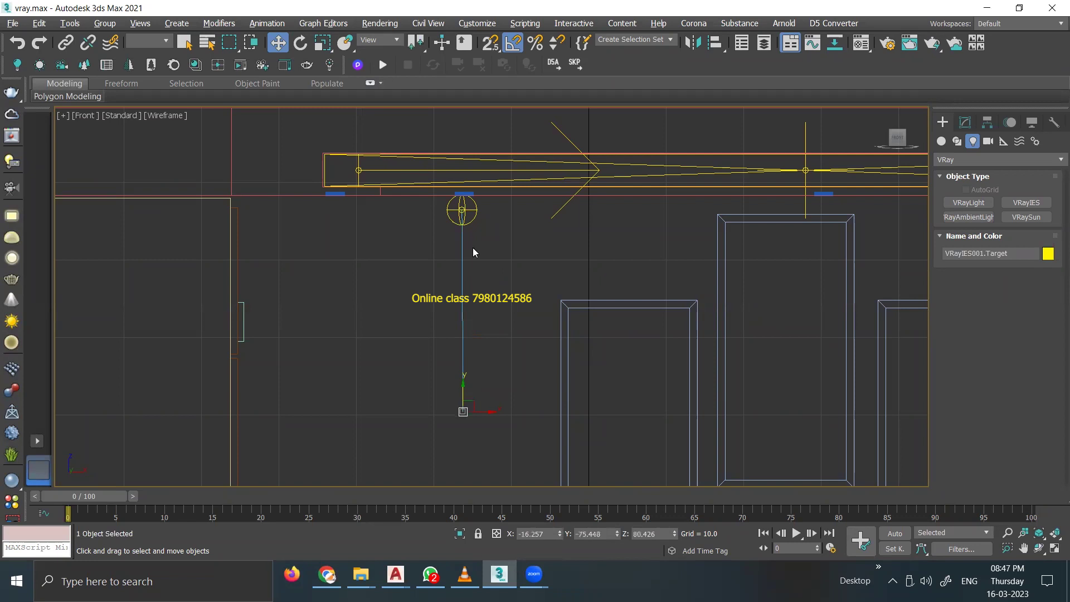
pyautogui.click(468, 216)
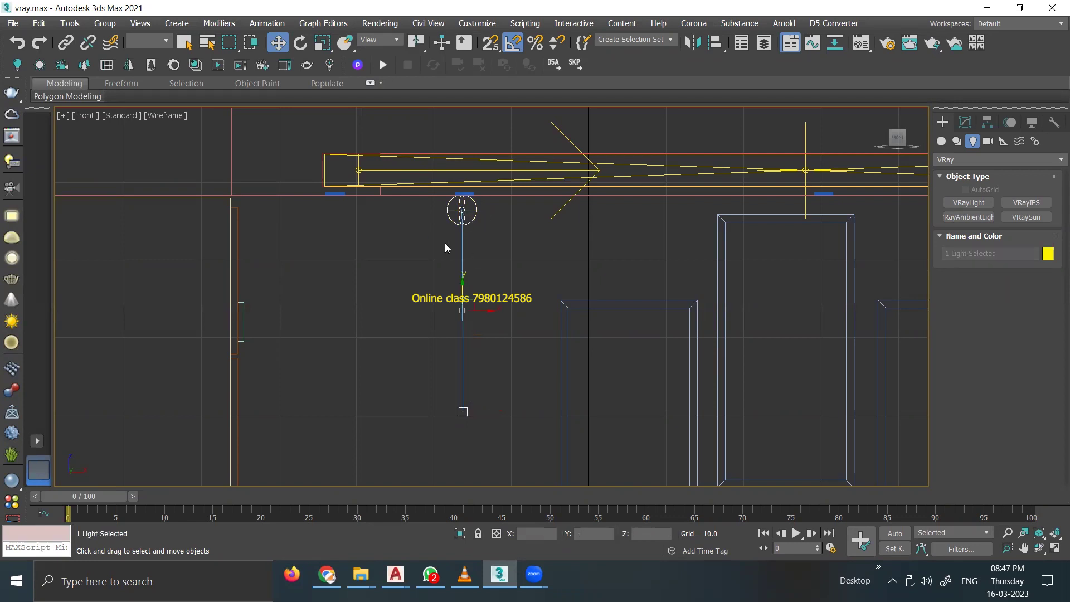
pyautogui.press('t')
pyautogui.scroll(-2, 370, 239)
pyautogui.scroll(-3, 349, 283)
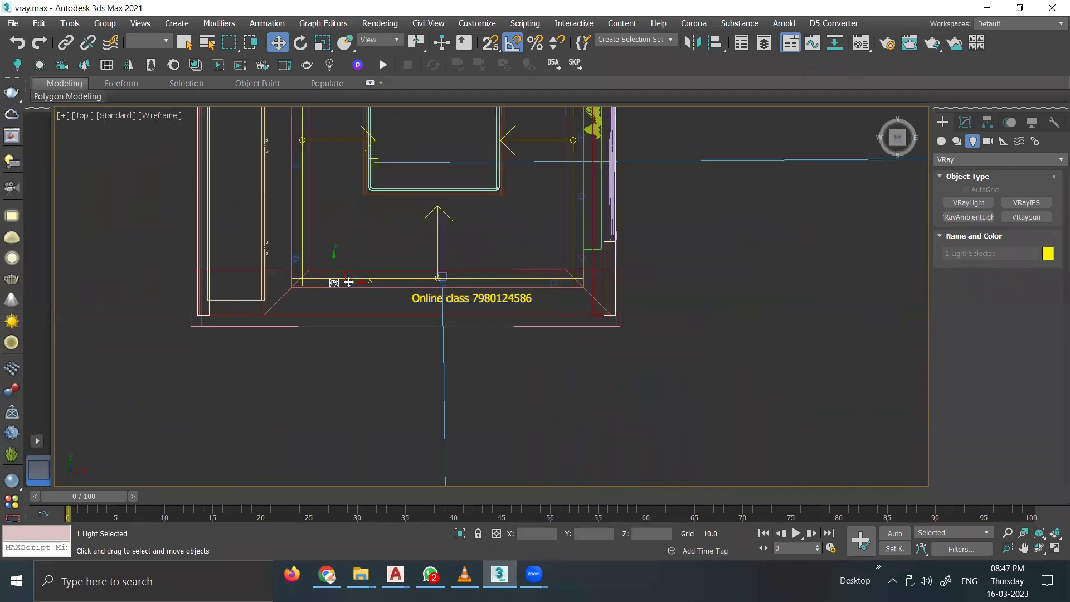
pyautogui.keyDown('shift'); pyautogui.moveTo(459, 282); pyautogui.dragTo(519, 305); pyautogui.keyUp('shift')
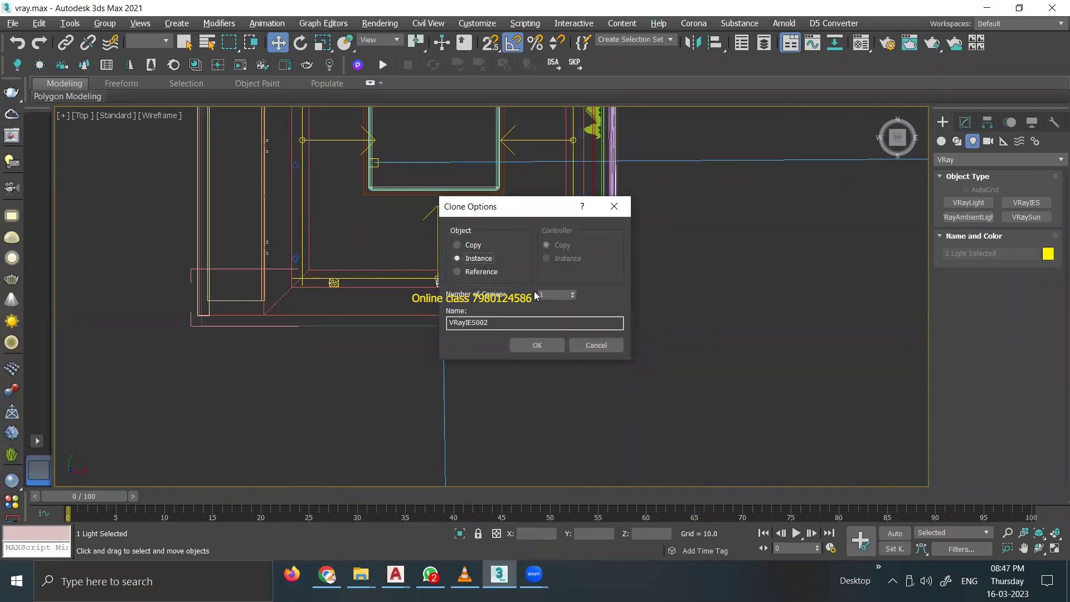
pyautogui.click(537, 345)
# Step: Clone more light instances further along the wall and up the side wall
pyautogui.moveTo(655, 283); pyautogui.dragTo(610, 368, button='middle')
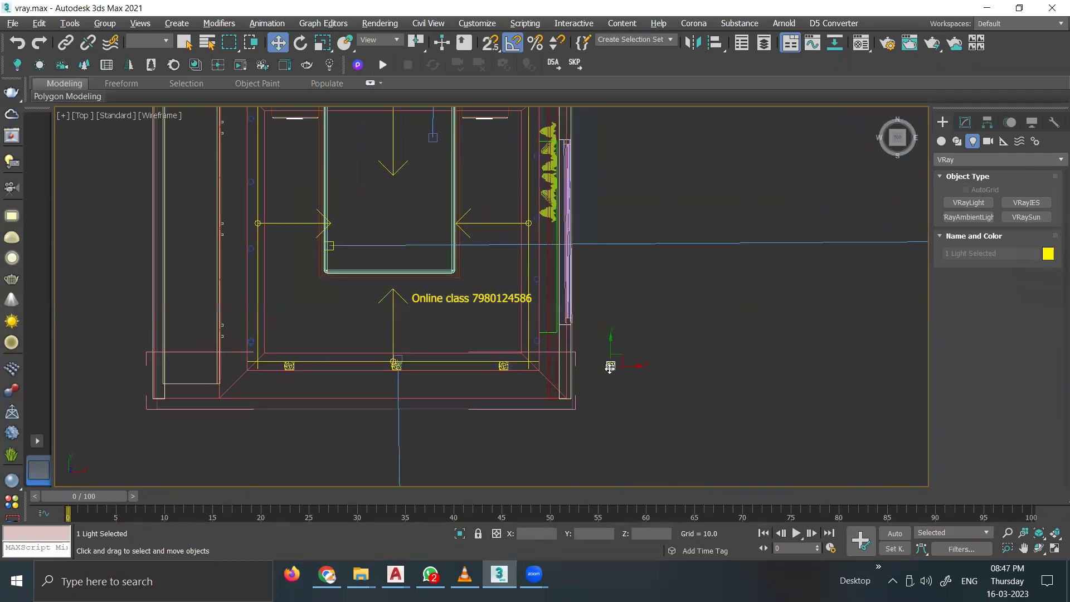
pyautogui.keyDown('shift'); pyautogui.moveTo(537, 338); pyautogui.dragTo(574, 296); pyautogui.keyUp('shift')
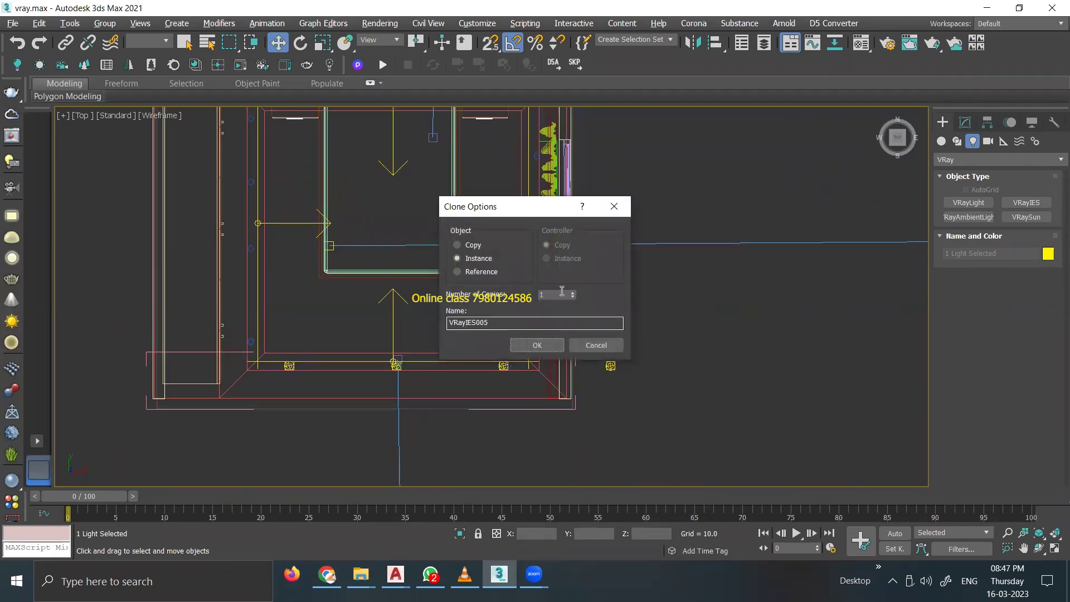
pyautogui.click(537, 345)
pyautogui.moveTo(537, 346); pyautogui.dragTo(572, 393, button='middle')
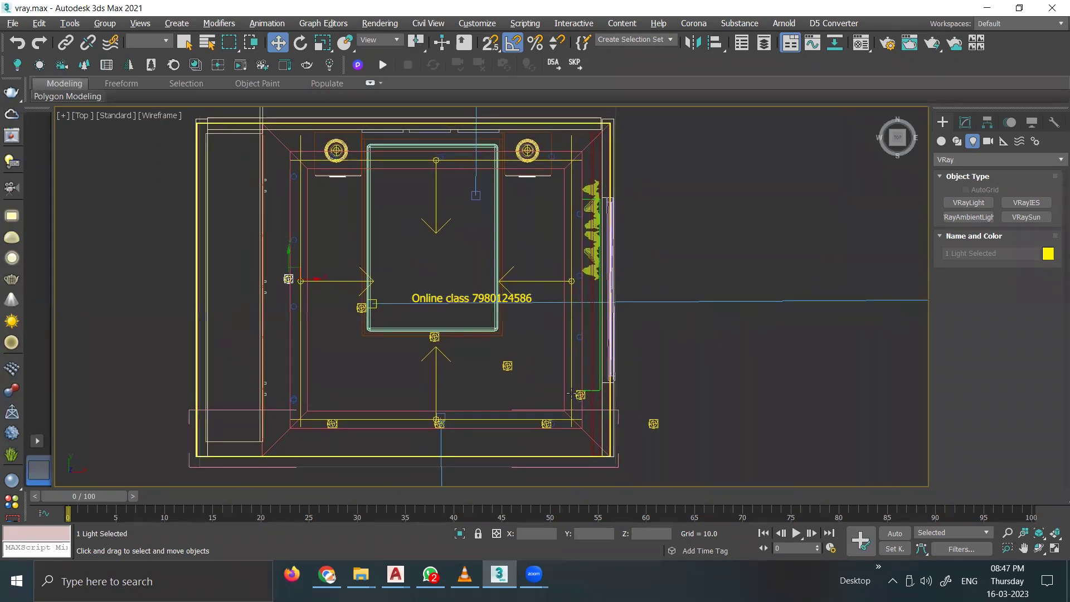
pyautogui.moveTo(756, 349); pyautogui.dragTo(673, 296, button='middle')
pyautogui.keyDown('shift'); pyautogui.moveTo(494, 331); pyautogui.dragTo(491, 283); pyautogui.keyUp('shift')
pyautogui.click(532, 346)
# Step: Clone further light instances toward the right and along the room edge
pyautogui.scroll(2, 510, 321)
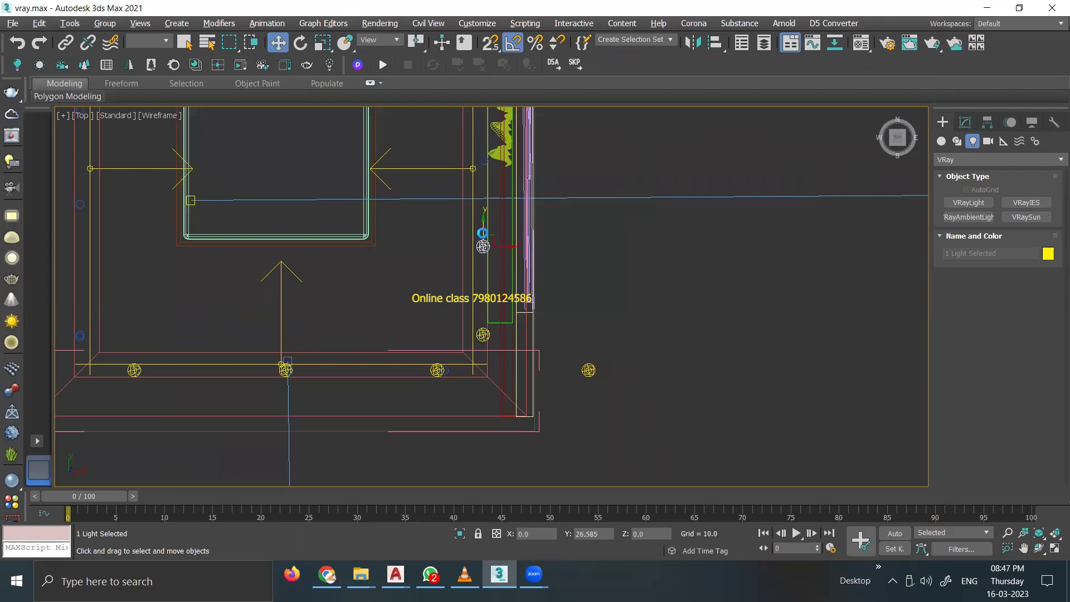
pyautogui.keyDown('shift'); pyautogui.moveTo(483, 246); pyautogui.dragTo(575, 295); pyautogui.keyUp('shift')
pyautogui.click(537, 345)
pyautogui.scroll(-3, 560, 368)
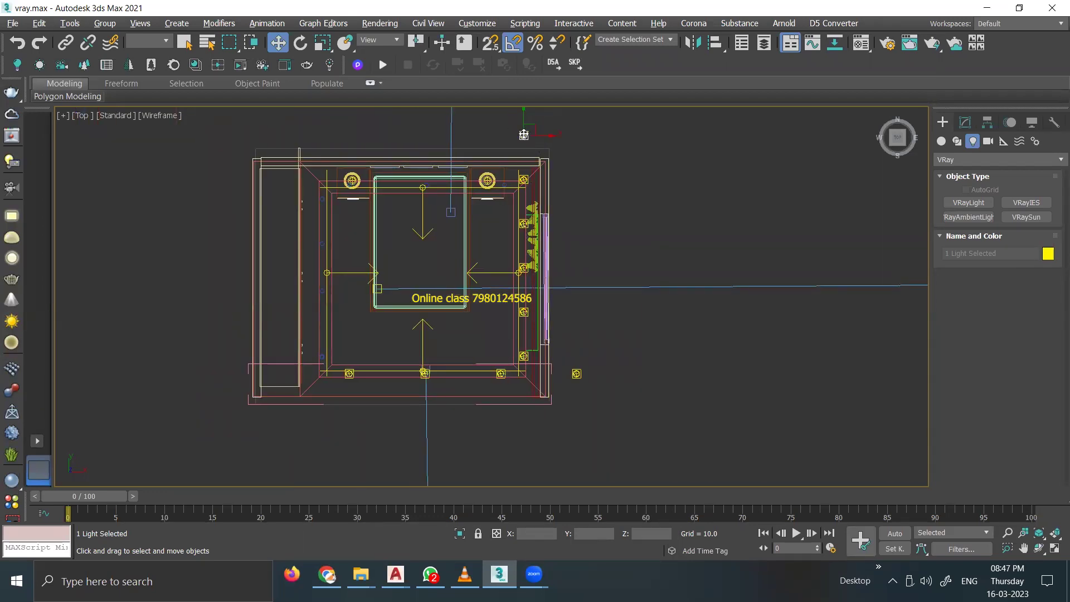
pyautogui.moveTo(320, 199)
pyautogui.keyDown('shift'); pyautogui.mouseDown()
pyautogui.moveTo(321, 172)
pyautogui.moveTo(317, 246)
pyautogui.mouseUp(); pyautogui.keyUp('shift')
pyautogui.click(541, 345)
pyautogui.scroll(2, 354, 231)
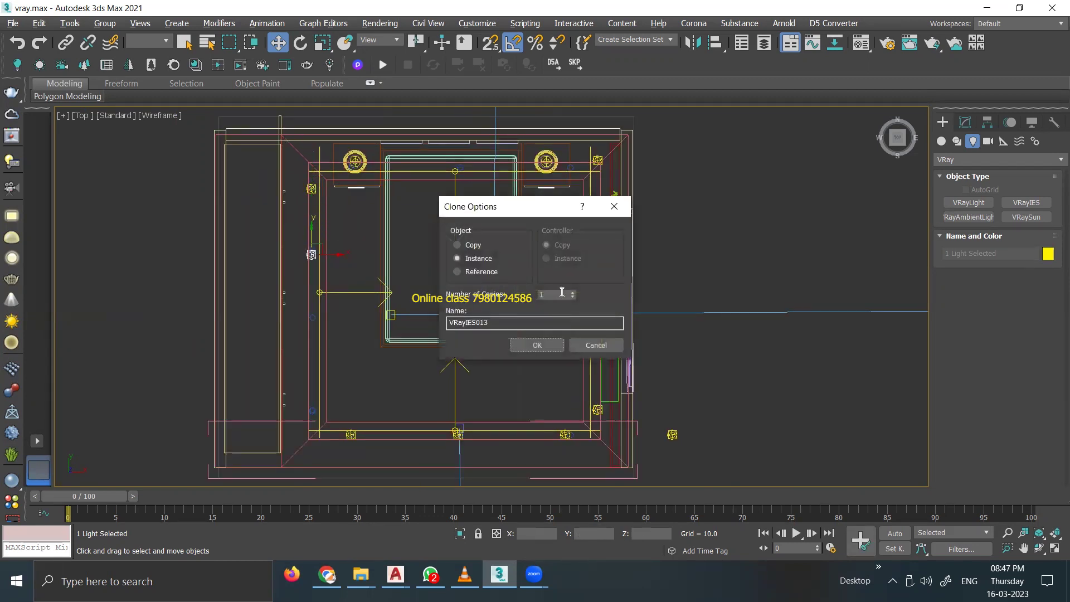
pyautogui.click(537, 344)
# Step: View the room through VRayCam001 and select the round ceiling downlight fitting
pyautogui.hotkey('alt', 'w')
pyautogui.hotkey('alt', 'w')
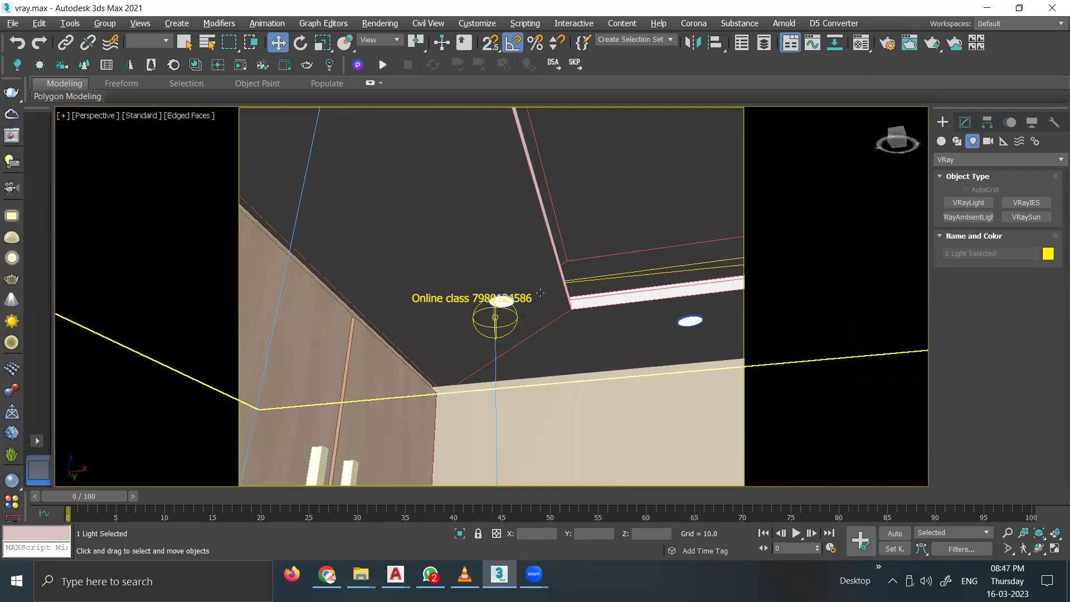
pyautogui.press('c')
pyautogui.doubleClick(477, 188)
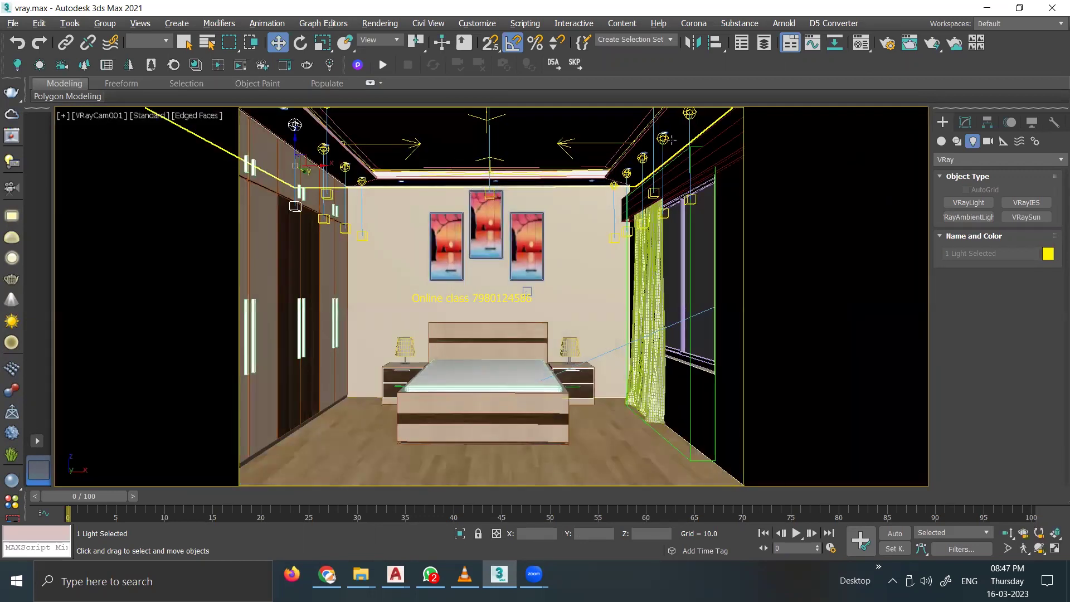
pyautogui.click(403, 185)
# Step: In the maximized Top view, move the light onto the round downlight fitting
pyautogui.hotkey('alt', 'w')
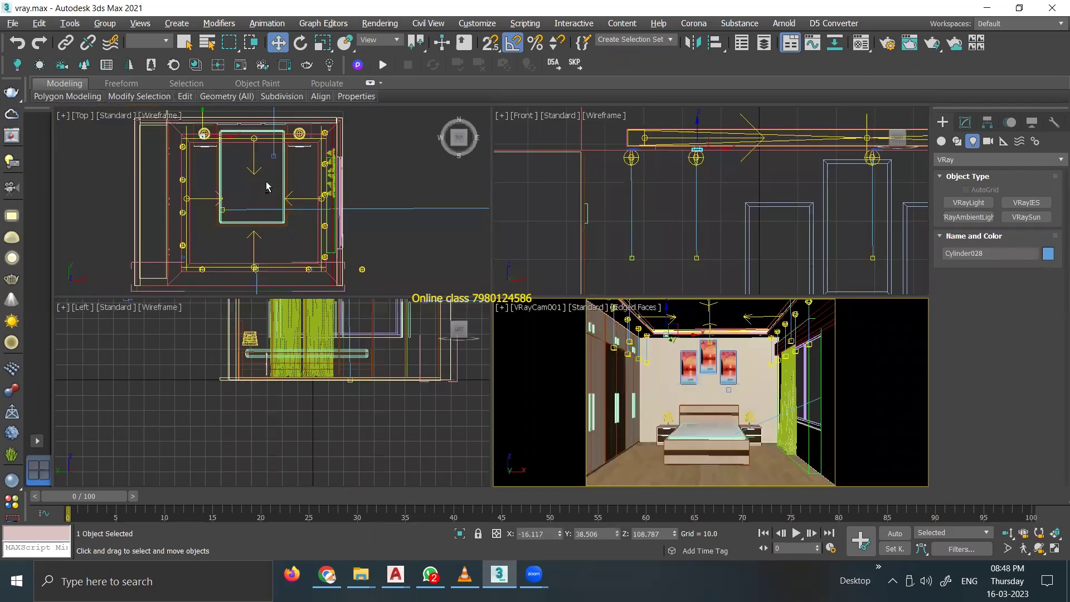
pyautogui.hotkey('alt', 'w')
pyautogui.scroll(3, 289, 269)
pyautogui.scroll(5, 289, 266)
pyautogui.scroll(3, 301, 312)
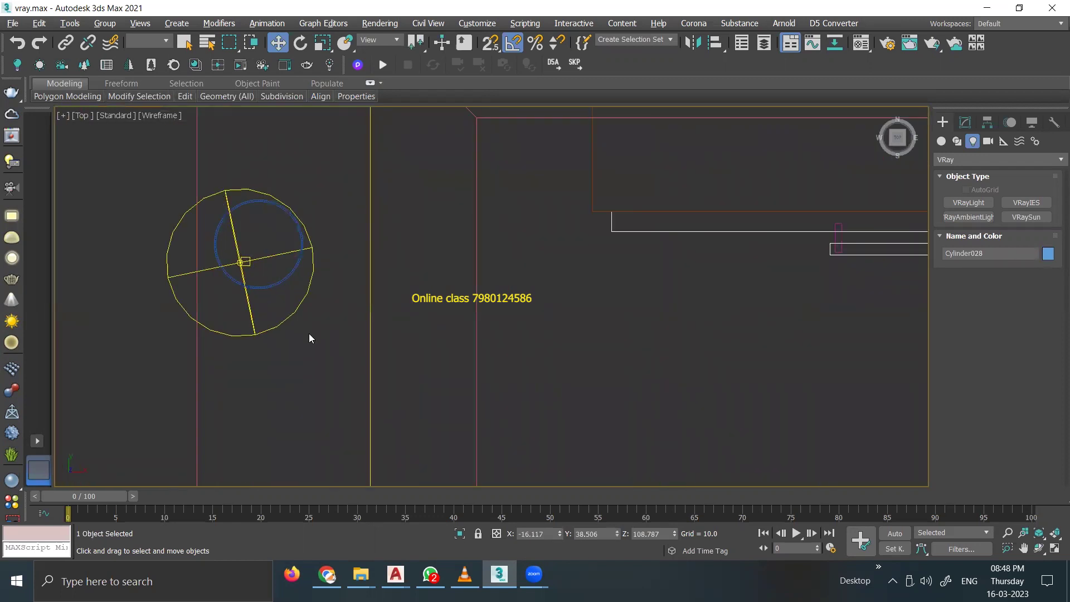
pyautogui.click(295, 273)
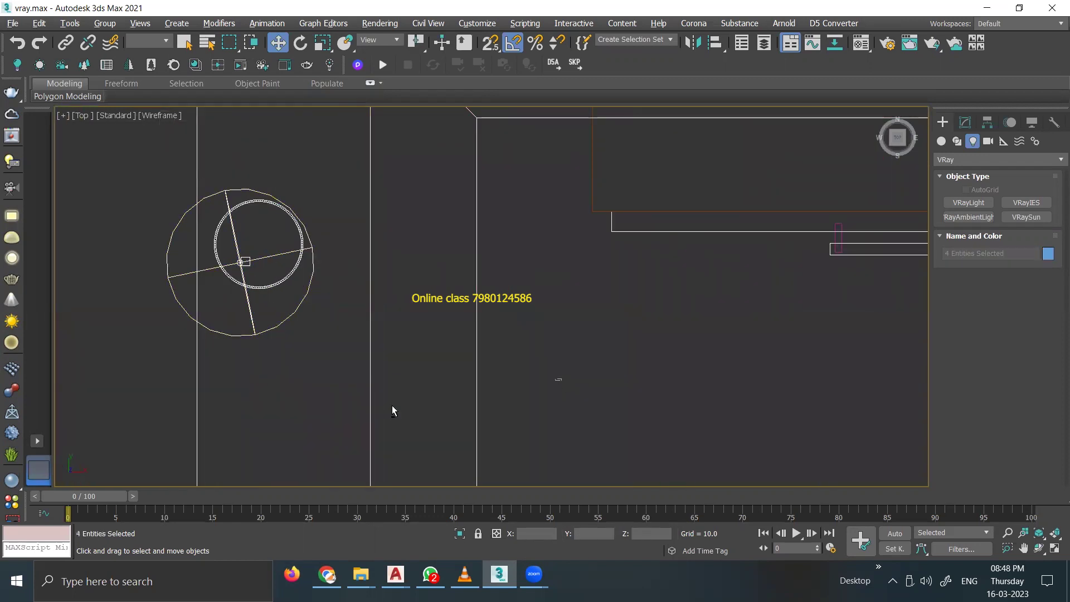
pyautogui.scroll(-3, 392, 406)
pyautogui.moveTo(262, 372); pyautogui.dragTo(487, 256)
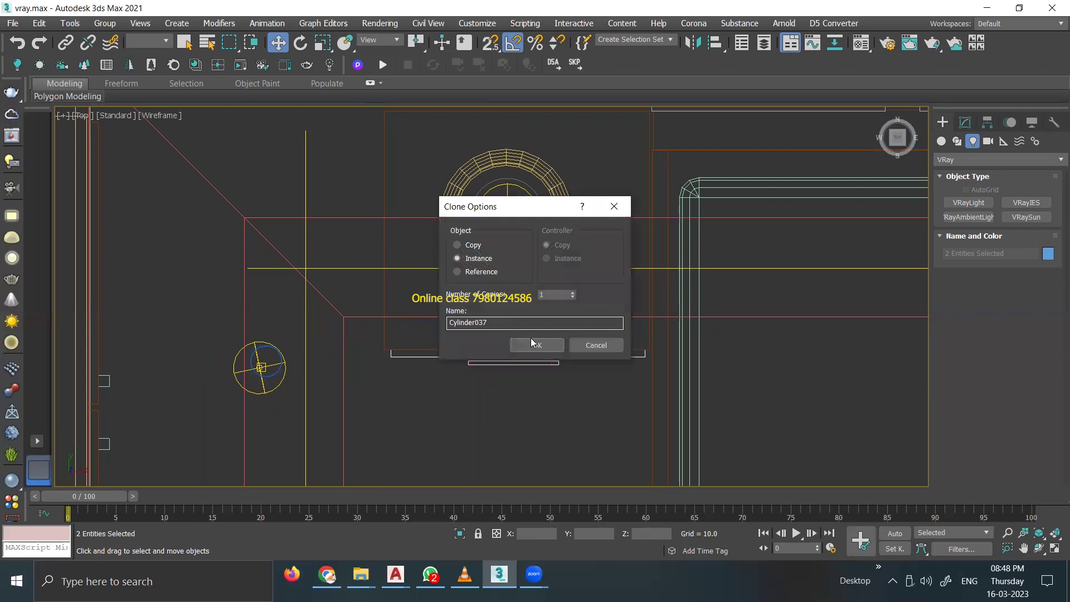
pyautogui.click(530, 342)
# Step: Clone the downlight fitting with its light further right, then select VRayIES007 in VRayCam001
pyautogui.moveTo(531, 342); pyautogui.dragTo(167, 312, button='middle')
pyautogui.scroll(-2, 298, 374)
pyautogui.keyDown('shift'); pyautogui.moveTo(298, 375); pyautogui.dragTo(382, 370); pyautogui.keyUp('shift')
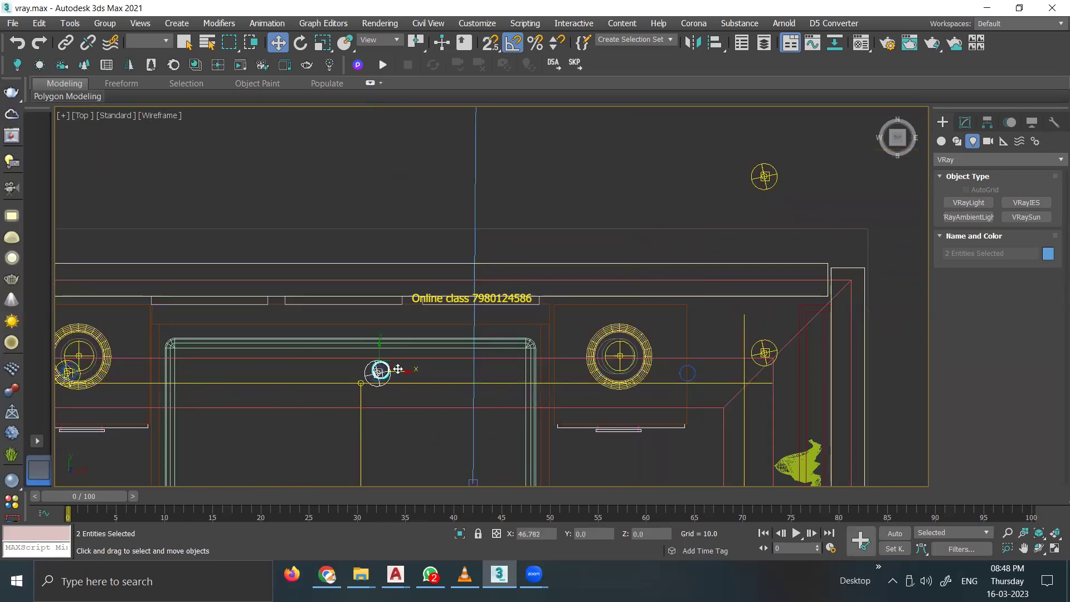
pyautogui.click(535, 343)
pyautogui.press('c')
pyautogui.click(606, 280)
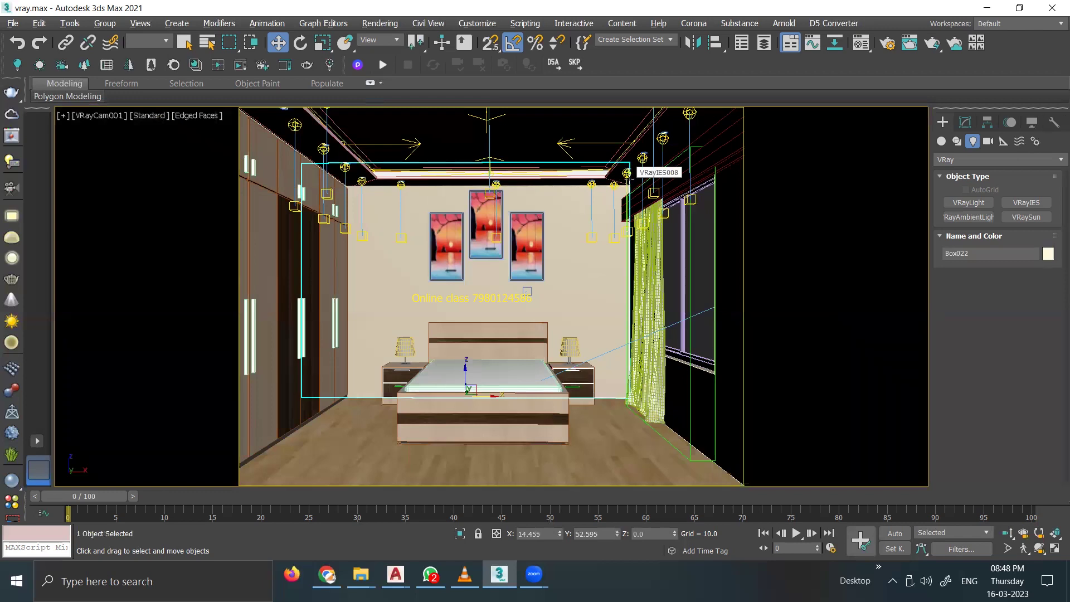
pyautogui.click(643, 158)
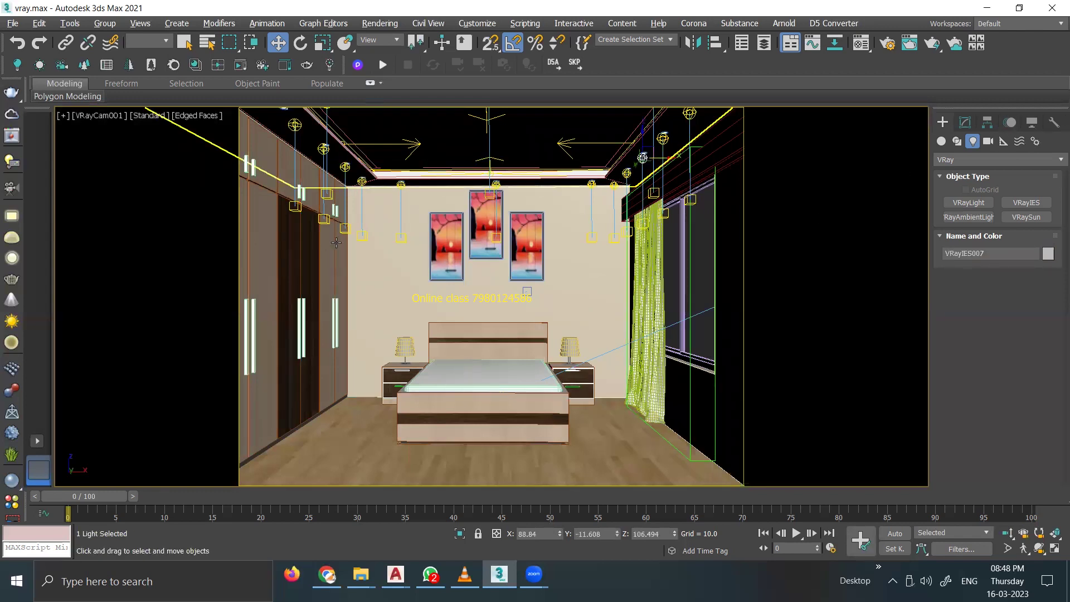
# Step: Load 6.ies from Desktop > MATERIALS > IES LIGHT > NICE_IES as VRayIES007's profile, then minimize 3ds Max
pyautogui.click(965, 123)
pyautogui.click(1028, 373)
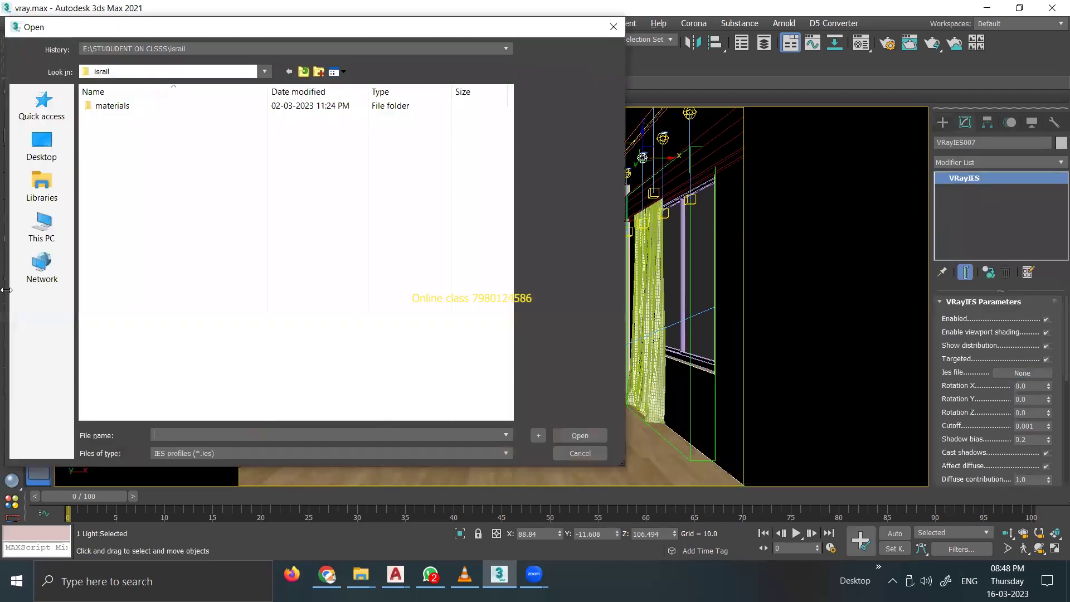
pyautogui.click(41, 146)
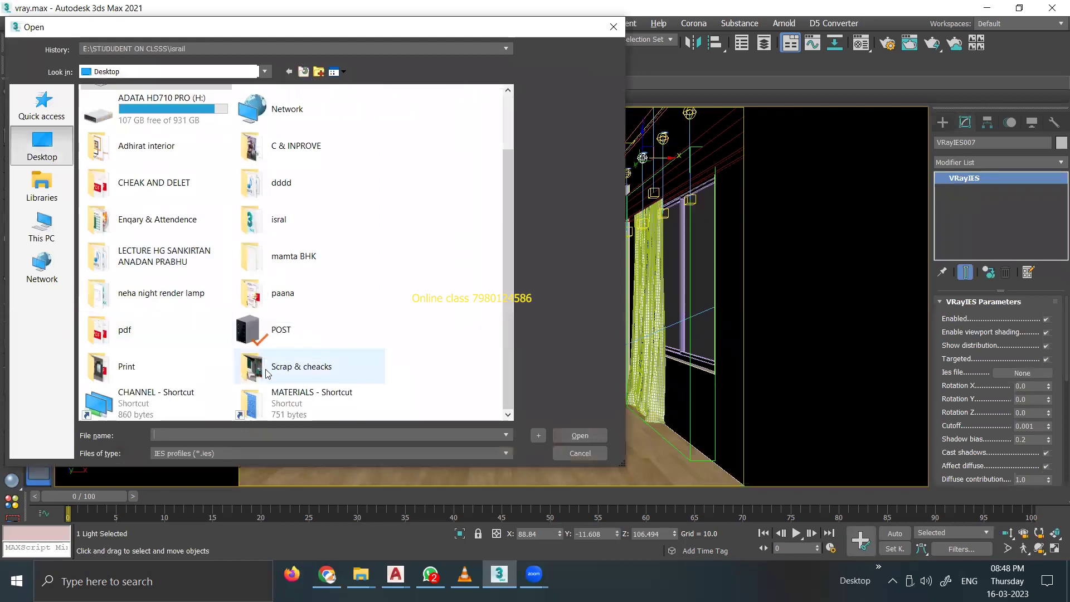
pyautogui.click(293, 395)
pyautogui.doubleClick(293, 395)
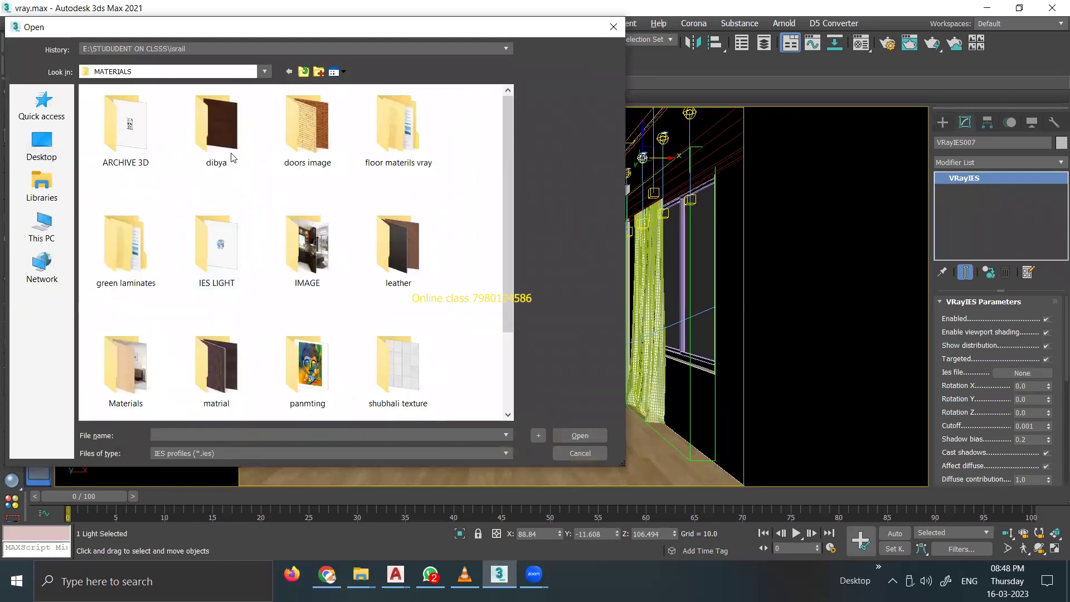
pyautogui.doubleClick(217, 245)
pyautogui.doubleClick(137, 124)
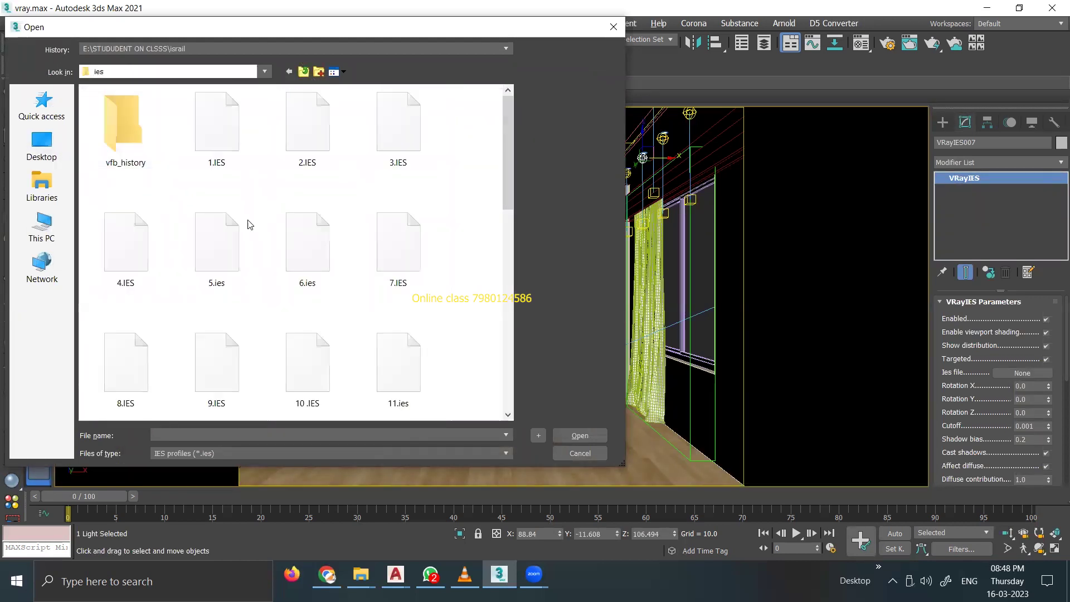
pyautogui.scroll(-5, 290, 223)
pyautogui.scroll(5, 311, 273)
pyautogui.doubleClick(316, 211)
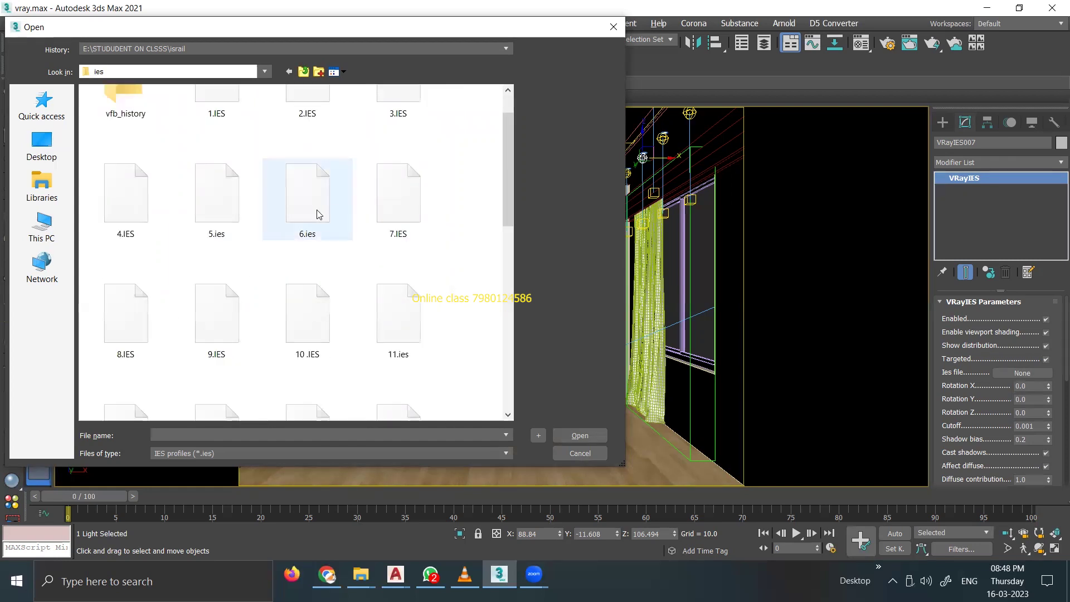
pyautogui.click(987, 8)
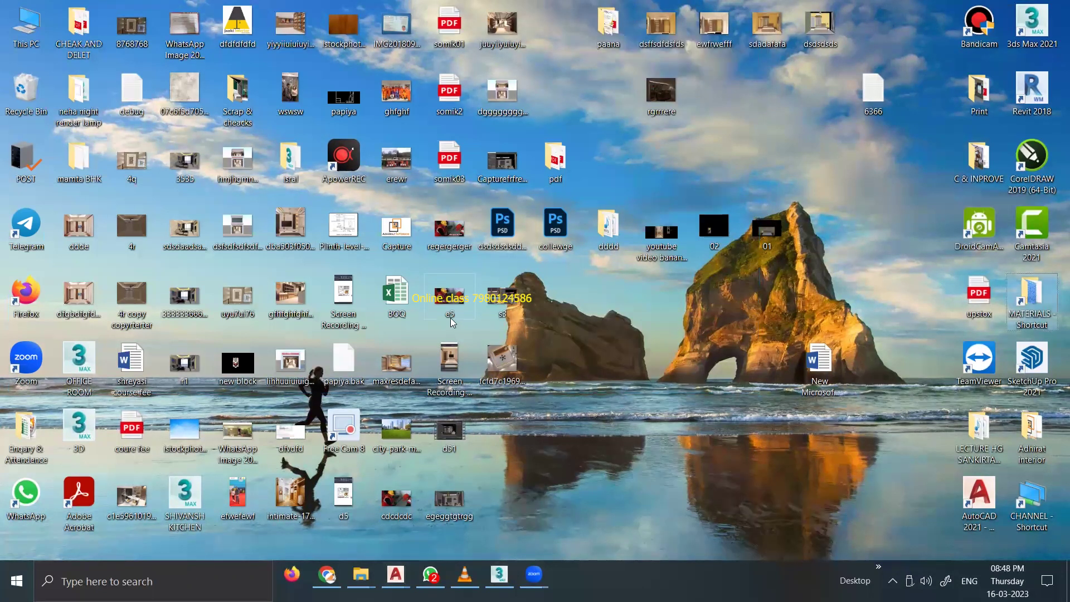
# Step: Type 'max' on the desktop, then open the MATERIALS shortcut
pyautogui.click(226, 233)
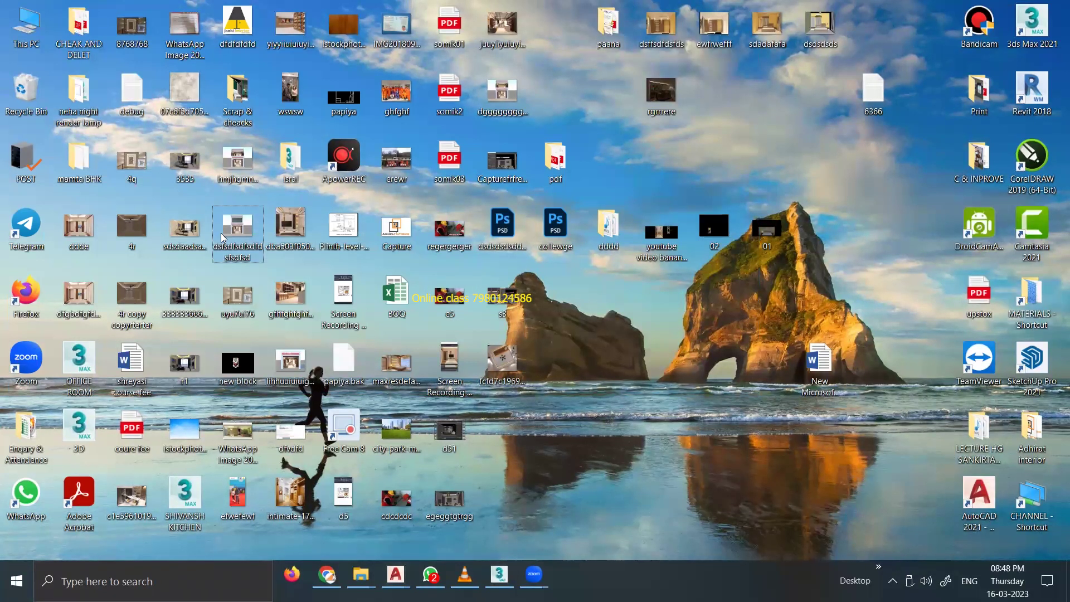
pyautogui.write('max')
pyautogui.press('m')
pyautogui.press('m')
pyautogui.press('m')
pyautogui.press('m')
pyautogui.press('m')
pyautogui.press('m')
pyautogui.press('m')
pyautogui.click(1028, 301)
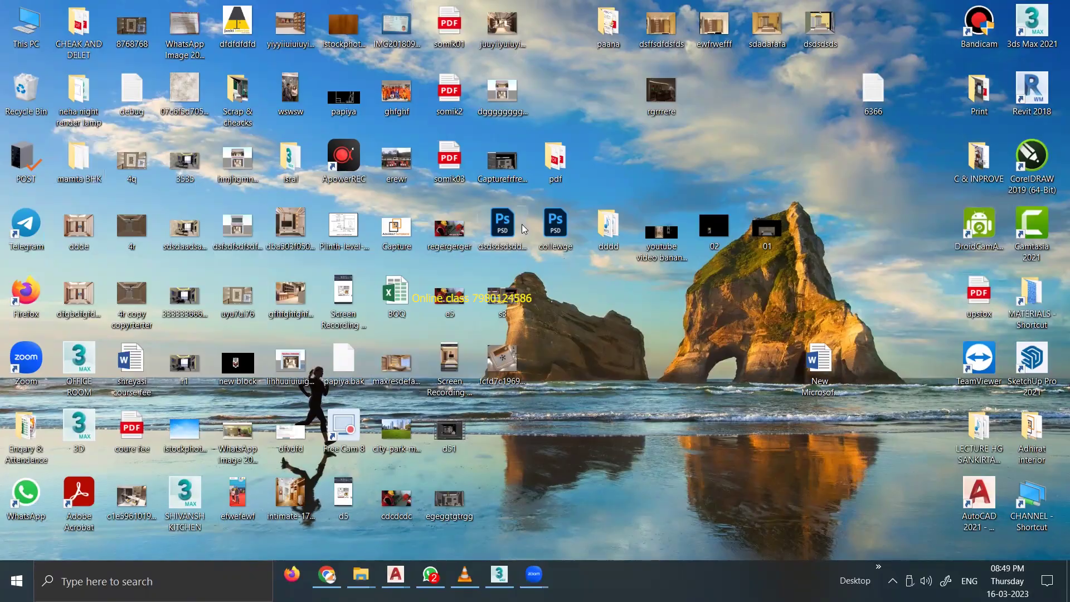
pyautogui.press('Return')
# Step: View the ies-lights.jpg chart in IES LIGHT > NICE_IES > ies, then return to 3ds Max
pyautogui.click(565, 163)
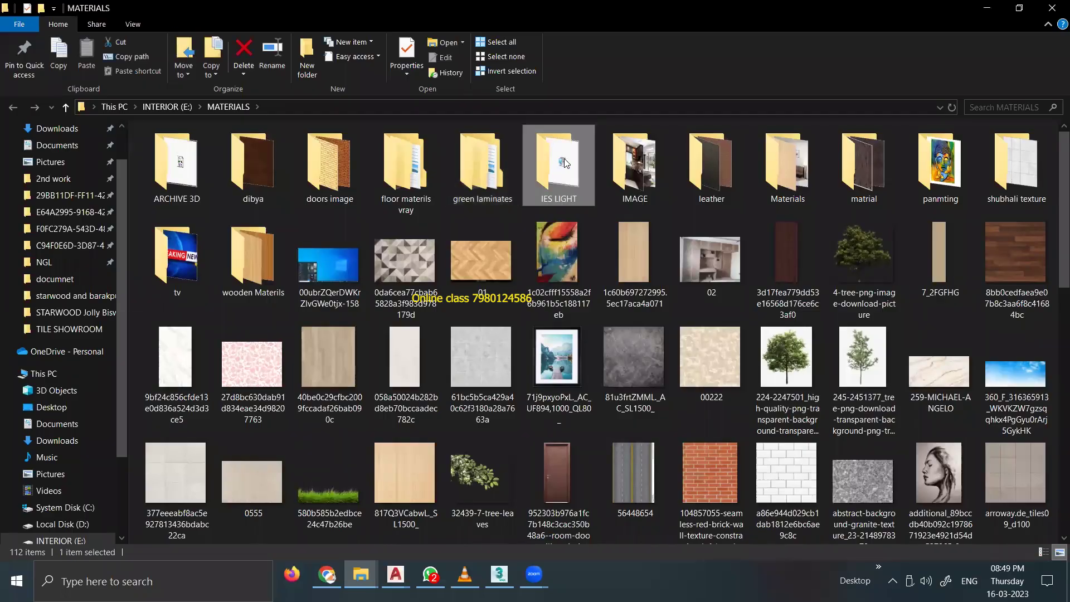
pyautogui.doubleClick(565, 162)
pyautogui.doubleClick(193, 168)
pyautogui.doubleClick(714, 334)
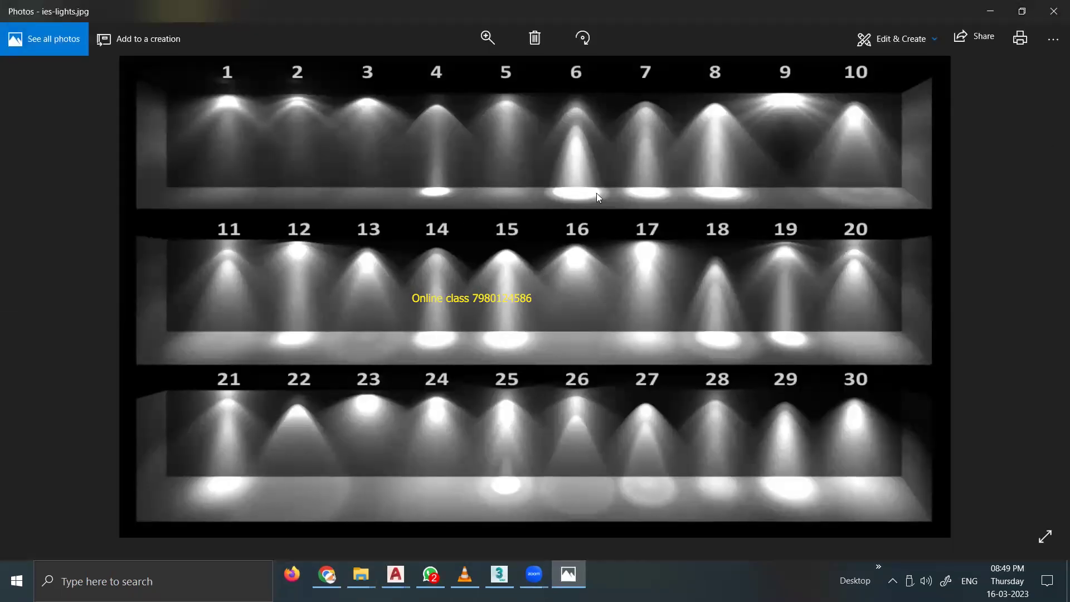
pyautogui.click(1053, 11)
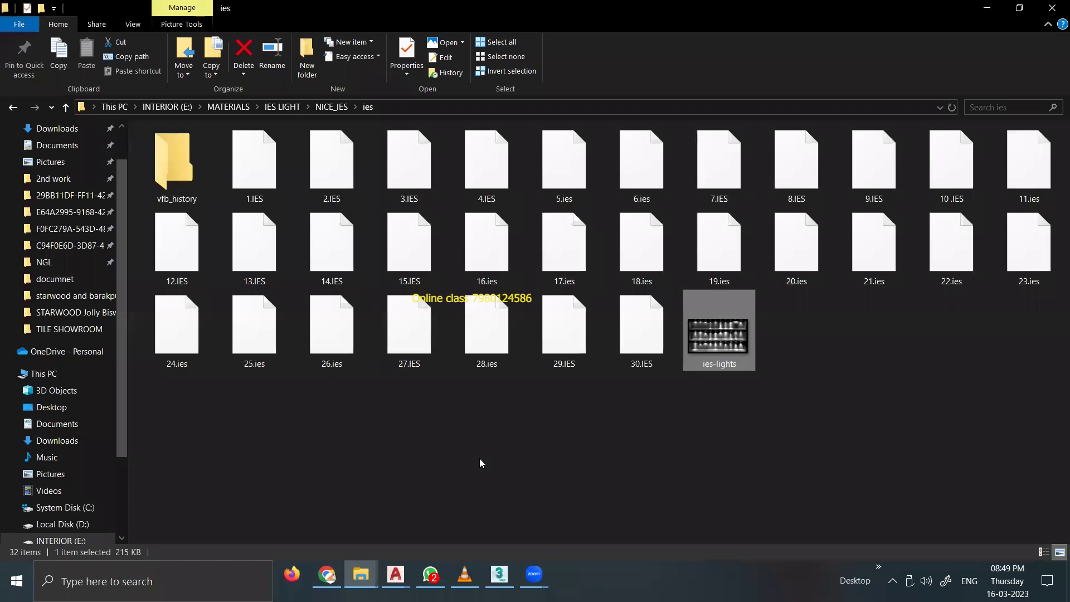
pyautogui.click(499, 574)
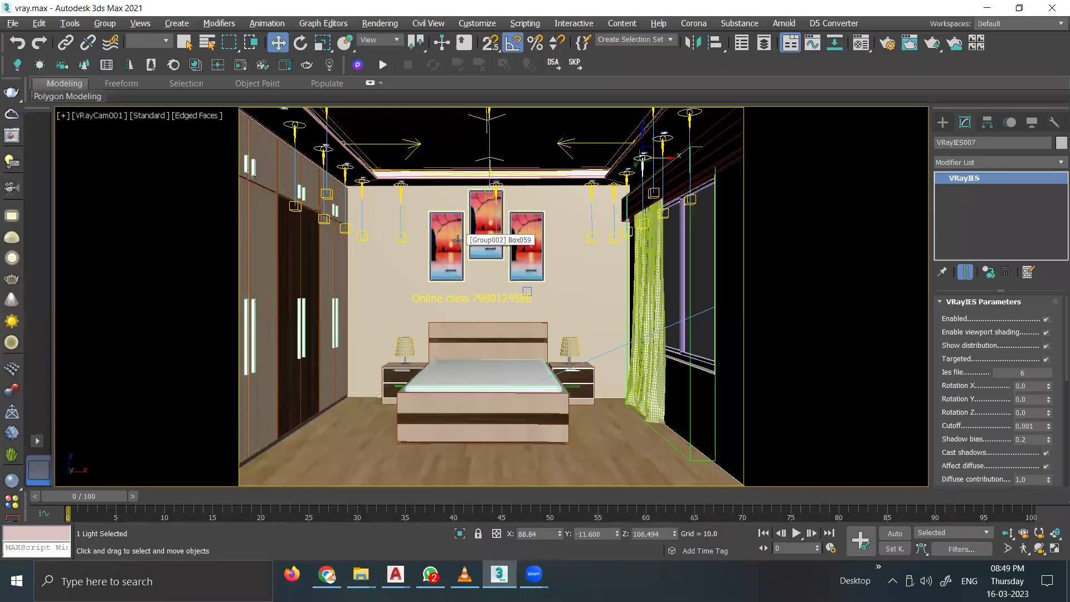
# Step: Render a V-Ray region around the wardrobe and move the render window aside
pyautogui.hotkey('shift', 'q')
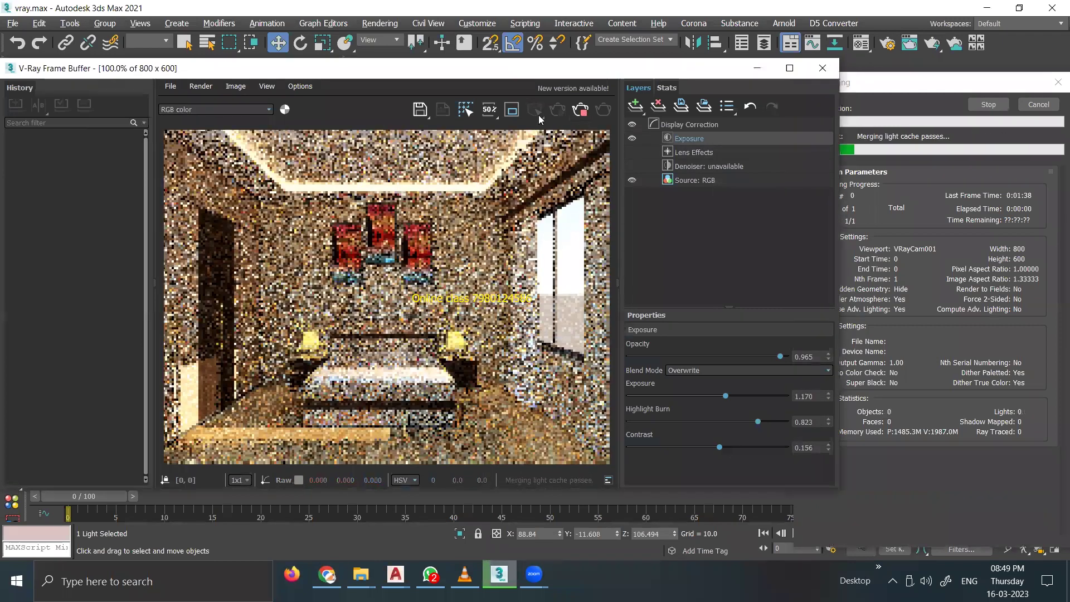
pyautogui.moveTo(225, 186); pyautogui.dragTo(302, 398)
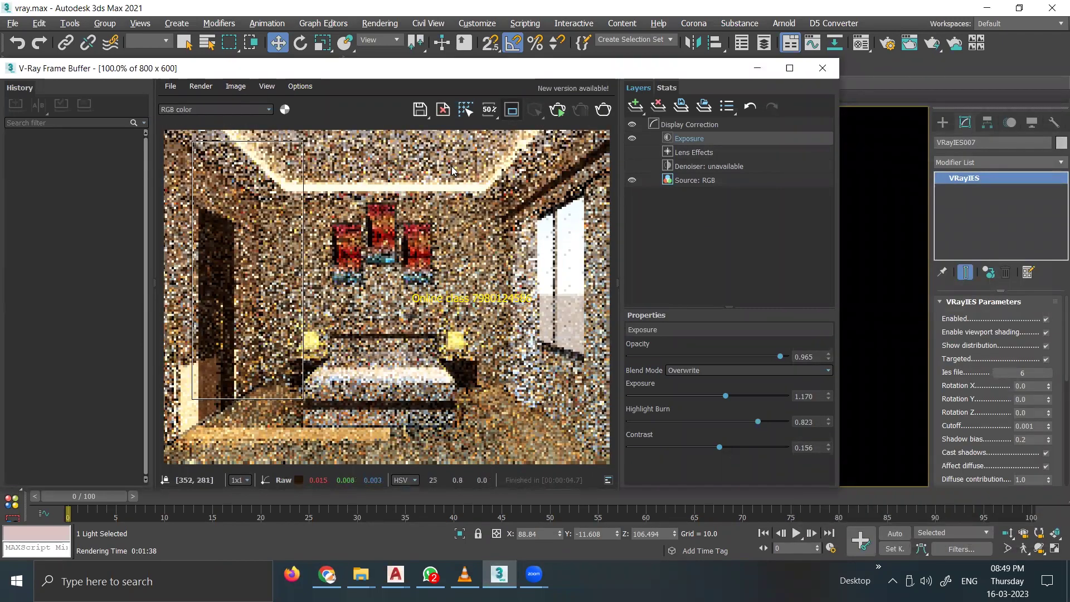
pyautogui.click(563, 110)
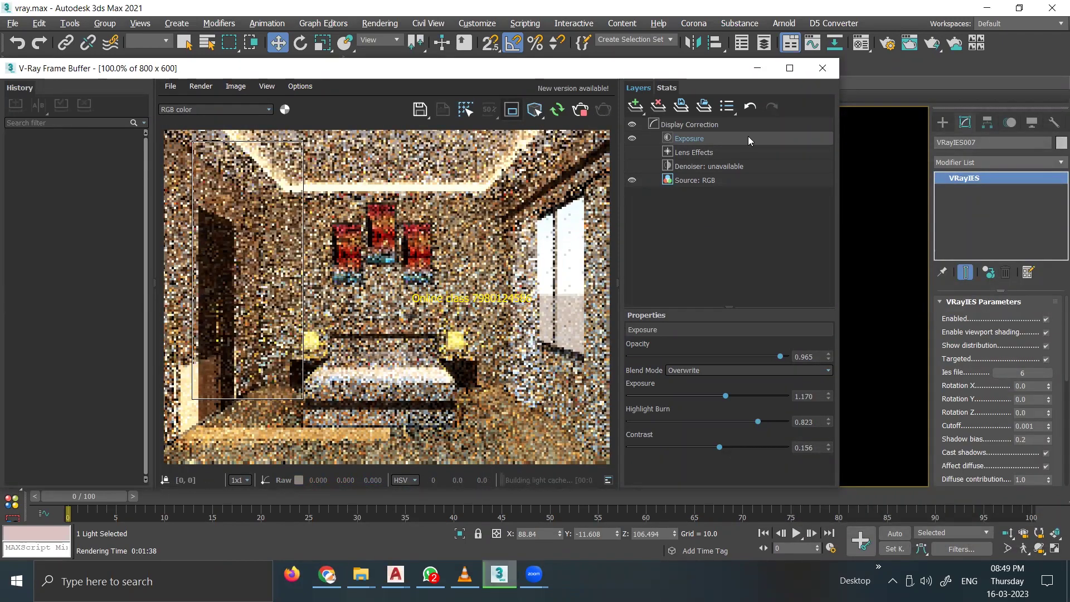
pyautogui.moveTo(412, 79)
pyautogui.mouseDown()
pyautogui.moveTo(381, 211)
pyautogui.moveTo(365, 67)
pyautogui.mouseUp()
# Step: Set the IES light intensity to 50000
pyautogui.moveTo(971, 418); pyautogui.dragTo(987, 280)
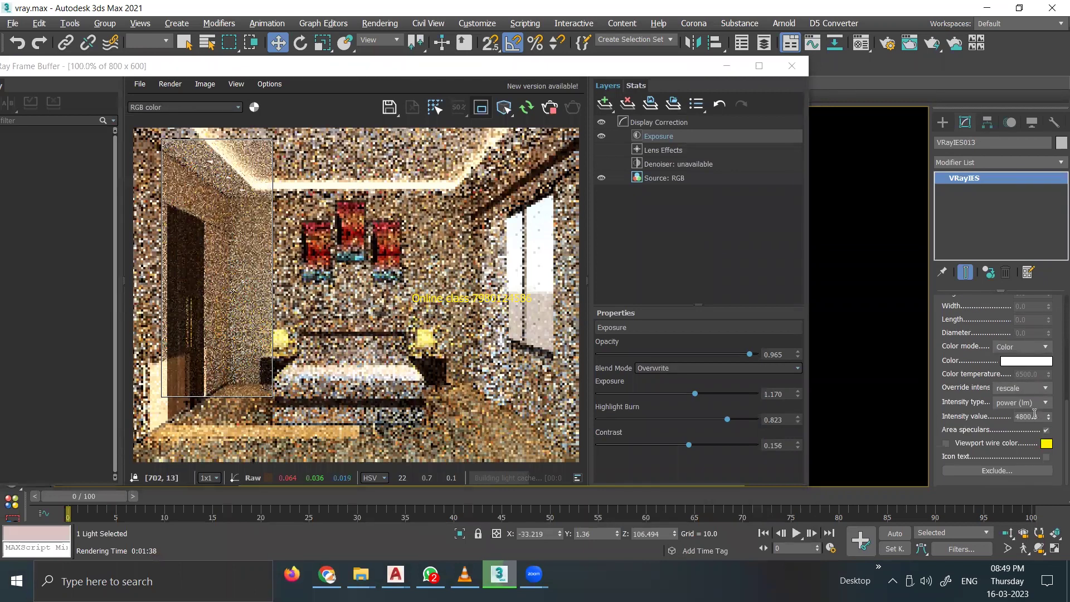
pyautogui.write('5')
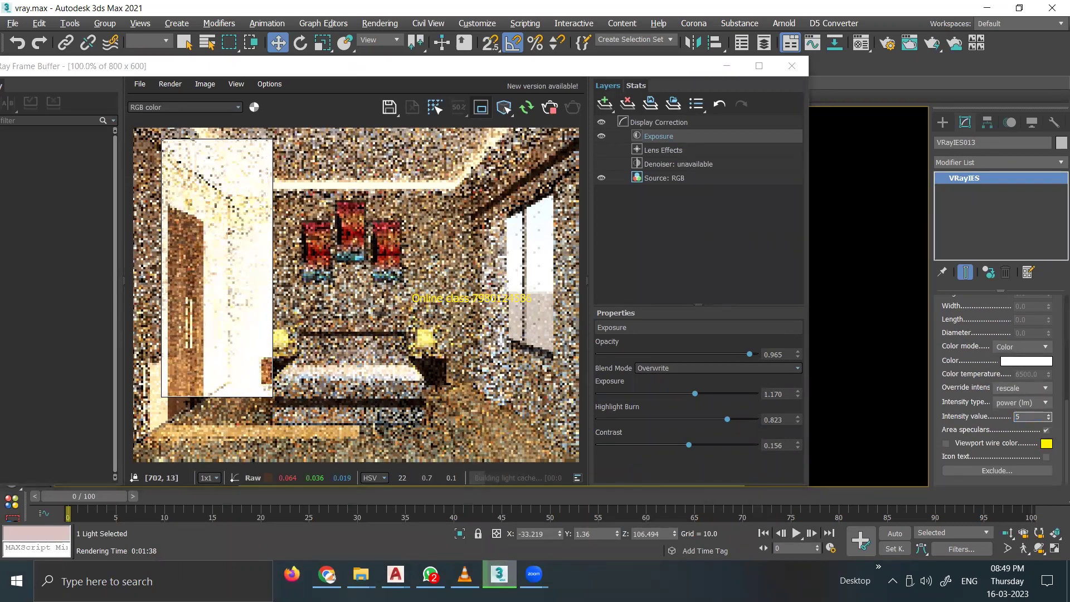
pyautogui.write('0000')
pyautogui.press('Return')
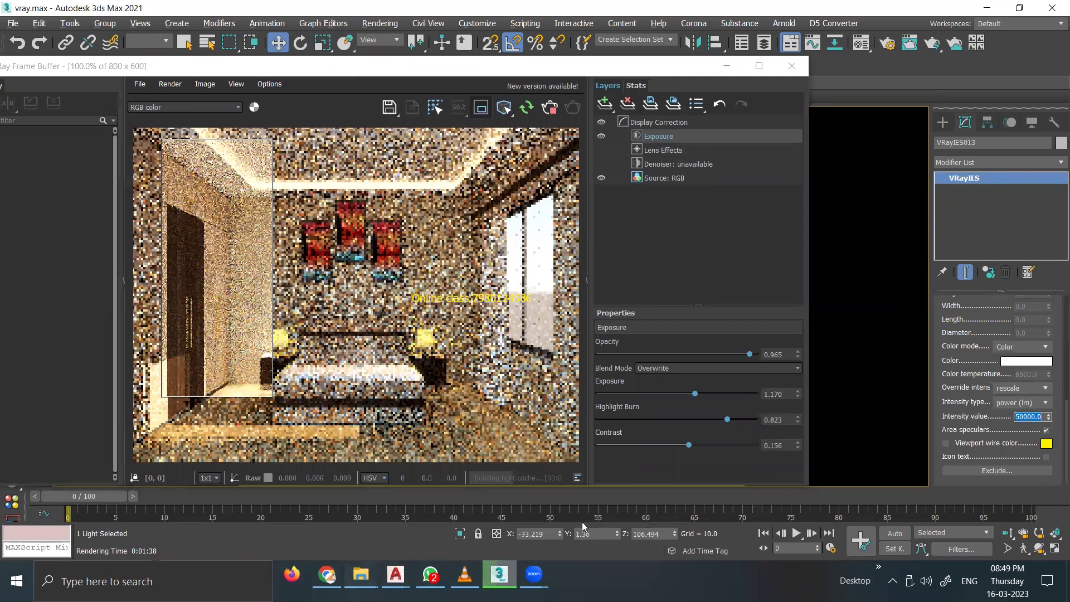
# Step: Check the ies-lights.jpg chart again, then return to 3ds Max and the render
pyautogui.hotkey('alt', 'Tab')
pyautogui.doubleClick(716, 360)
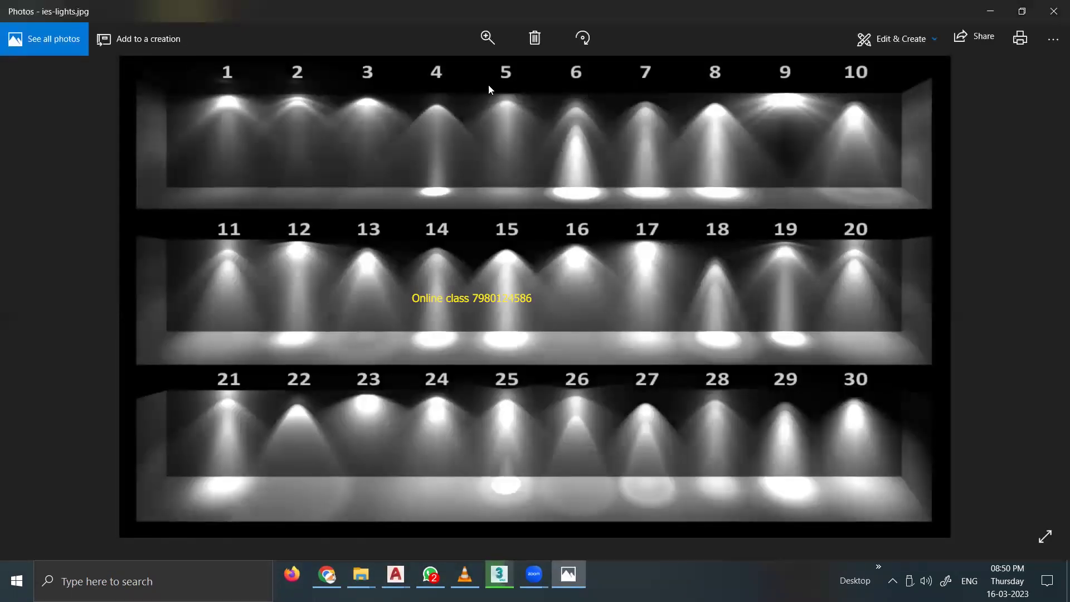
pyautogui.click(1054, 11)
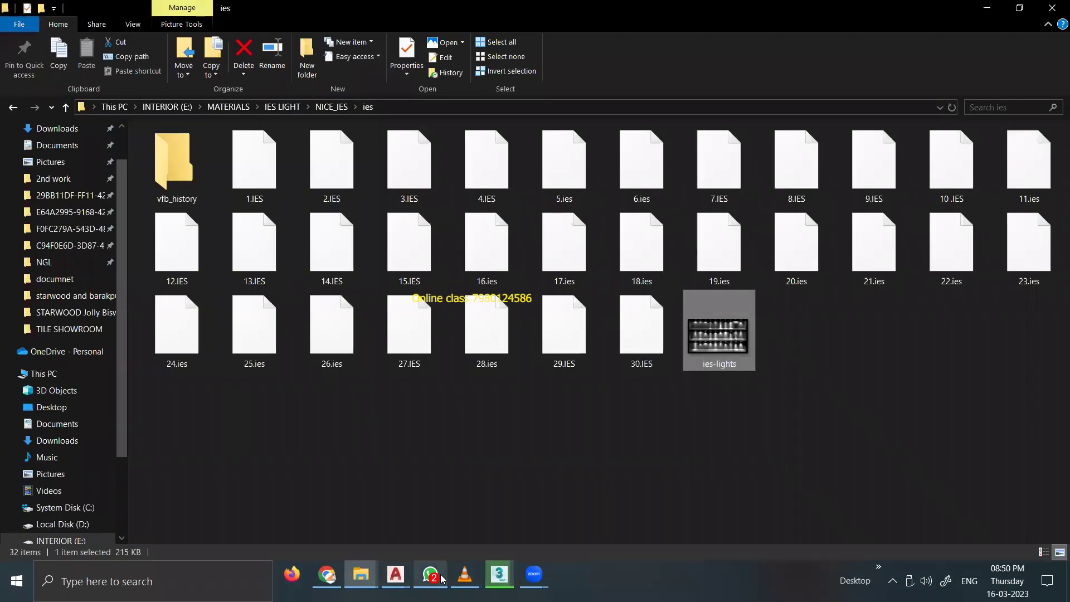
pyautogui.click(502, 576)
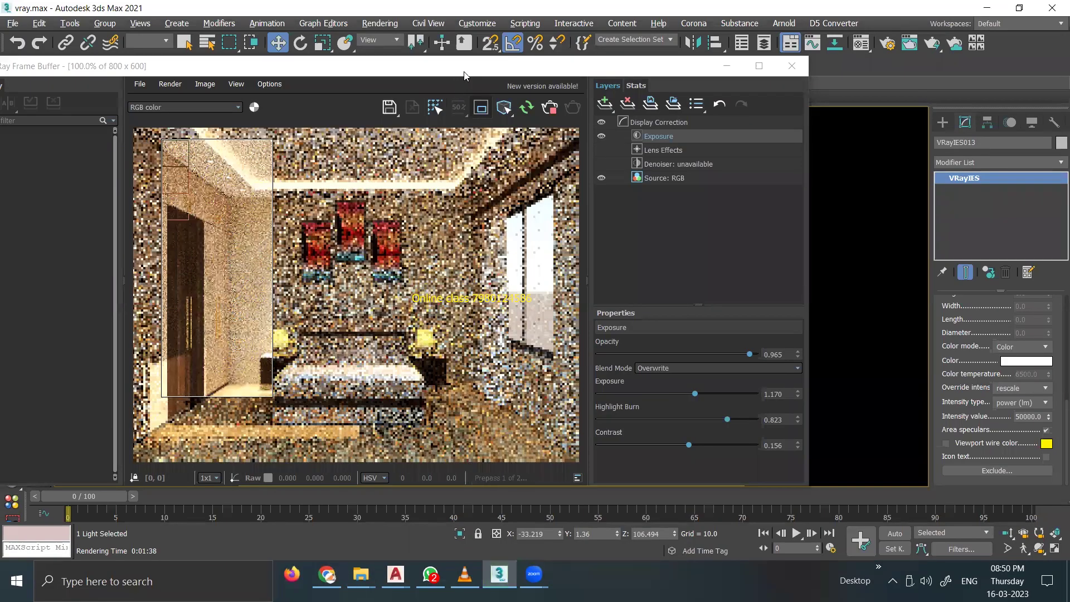
# Step: Load 5.ies as the VRayIES light's photometric profile
pyautogui.scroll(5, 969, 403)
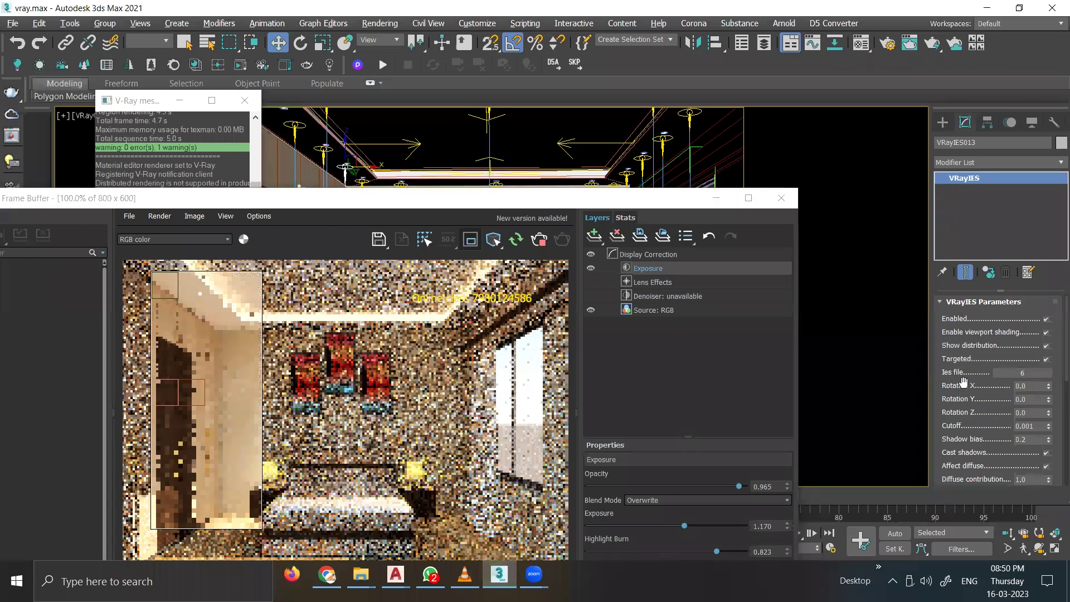
pyautogui.click(1023, 372)
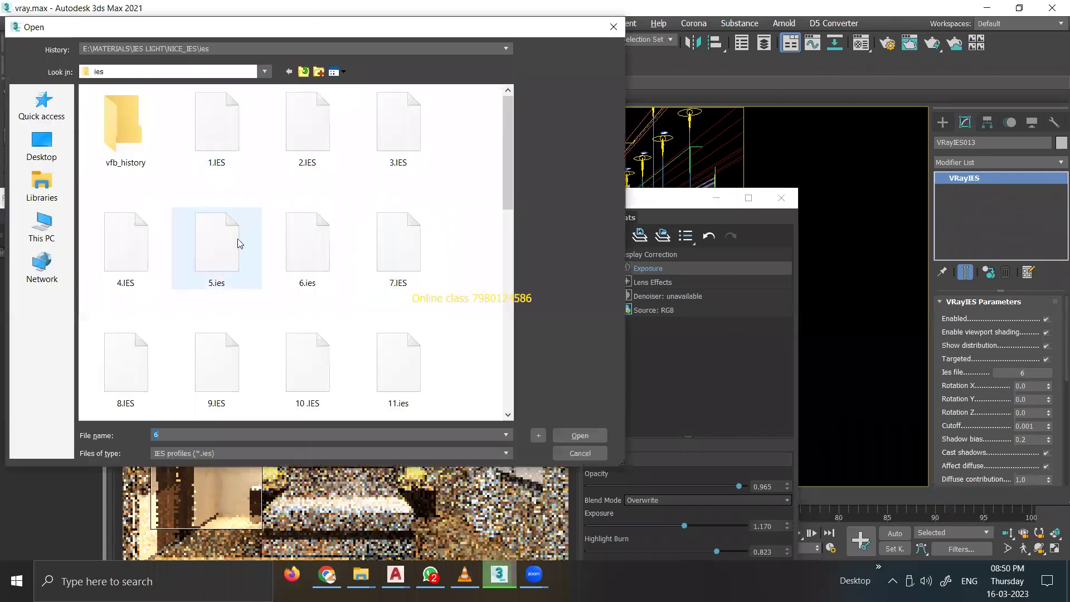
pyautogui.doubleClick(244, 277)
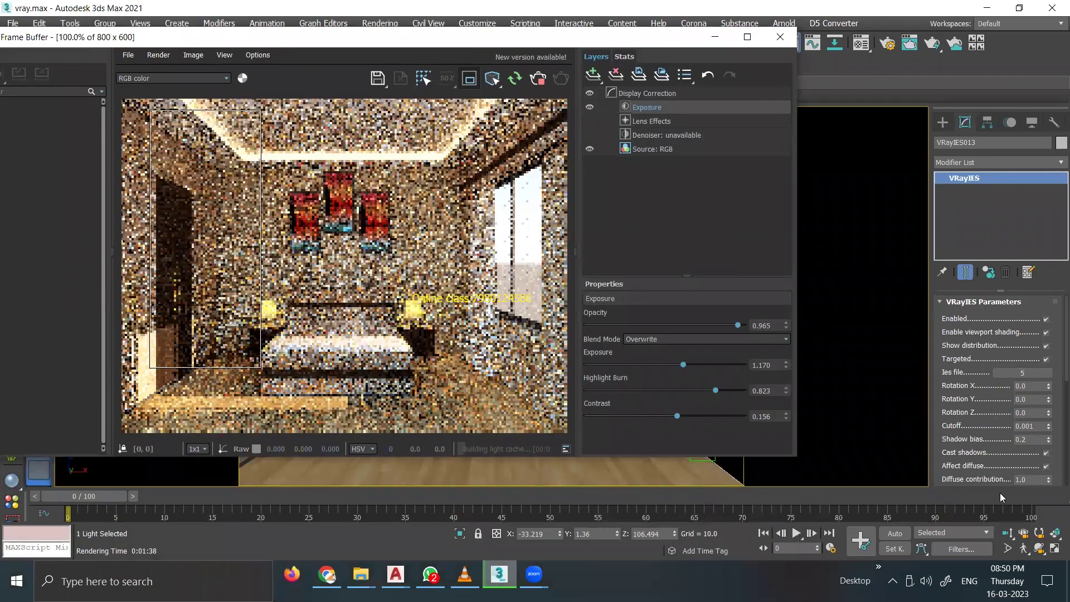
pyautogui.scroll(-5, 977, 413)
# Step: Try intensities 3000, 60000 and 30000, settle on 20000, and start a new render
pyautogui.write('3000')
pyautogui.press('Return')
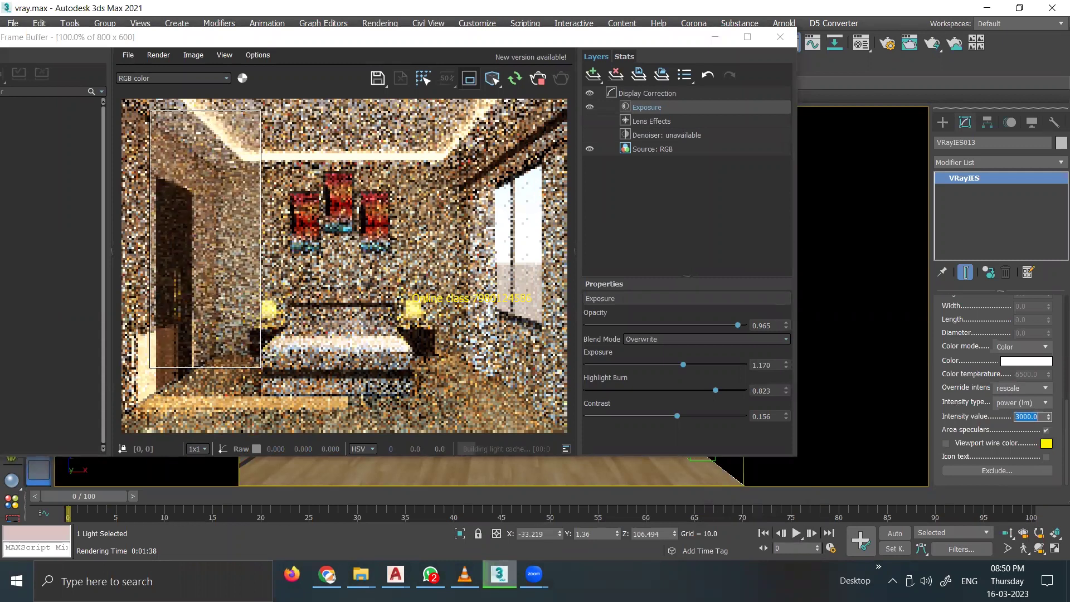
pyautogui.write('60000')
pyautogui.press('Return')
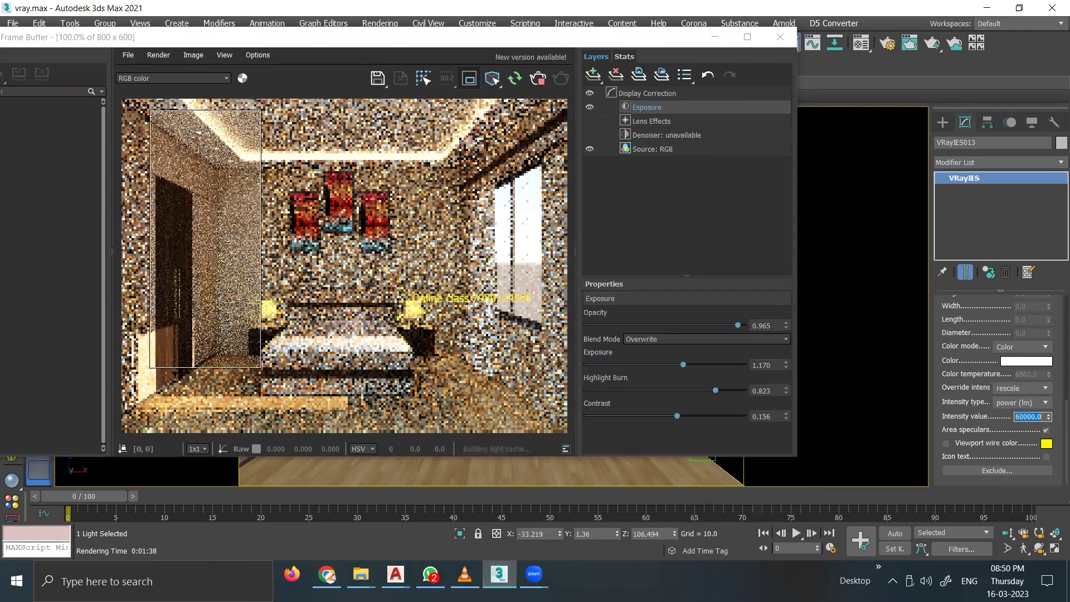
pyautogui.write('3000')
pyautogui.press('Return')
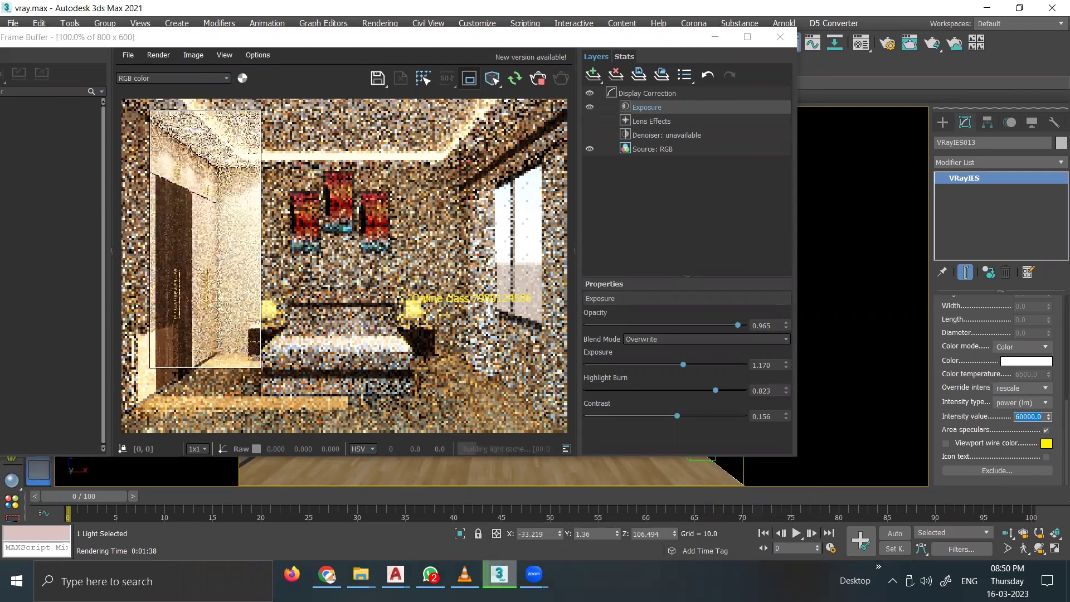
pyautogui.write('30000')
pyautogui.press('Return')
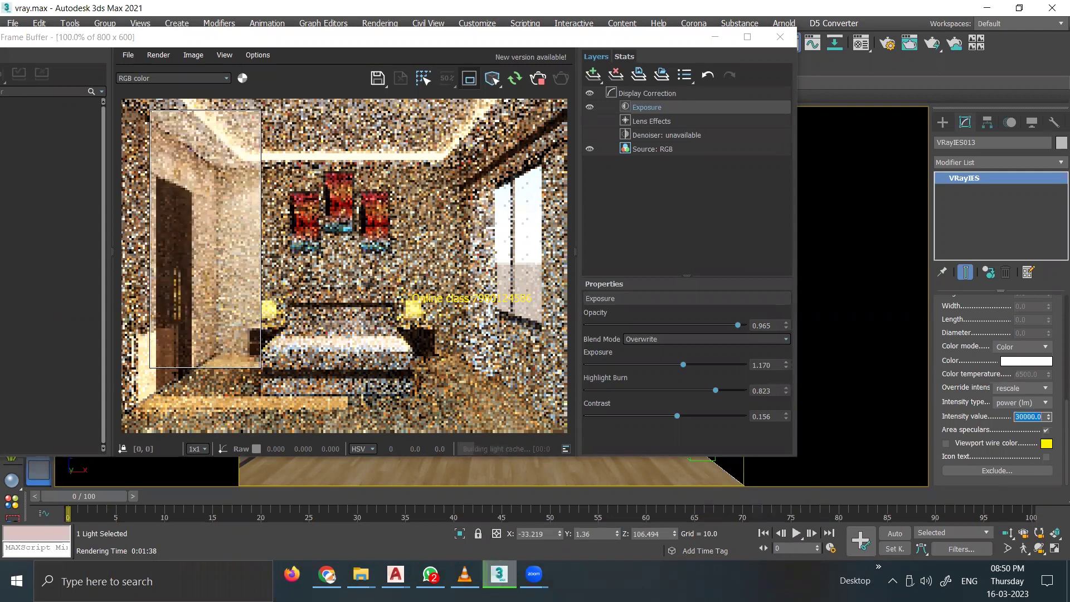
pyautogui.write('20000')
pyautogui.press('Return')
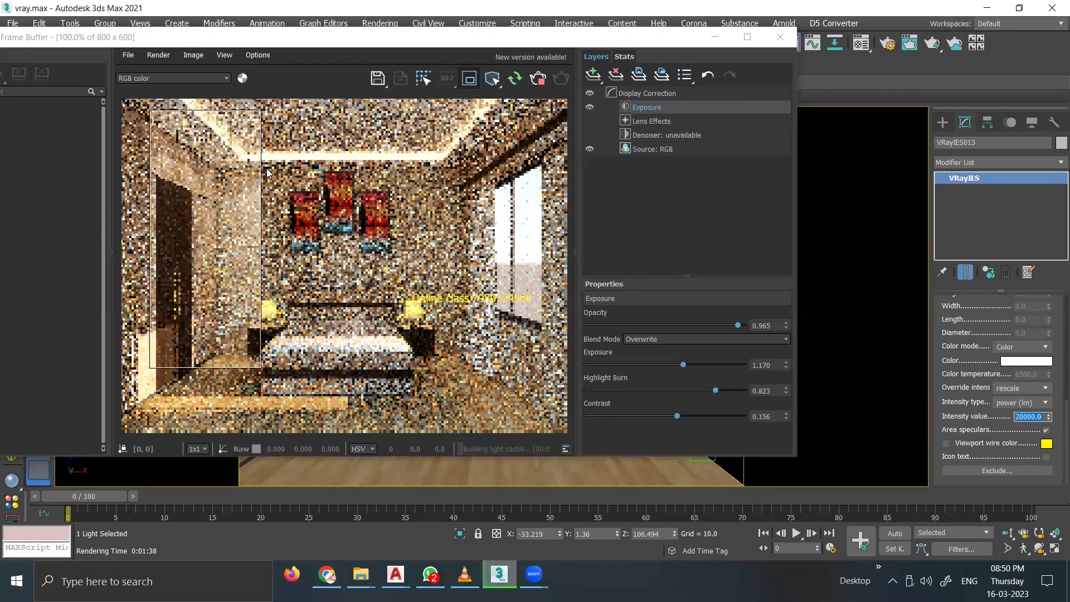
pyautogui.hotkey('shift', 'q')
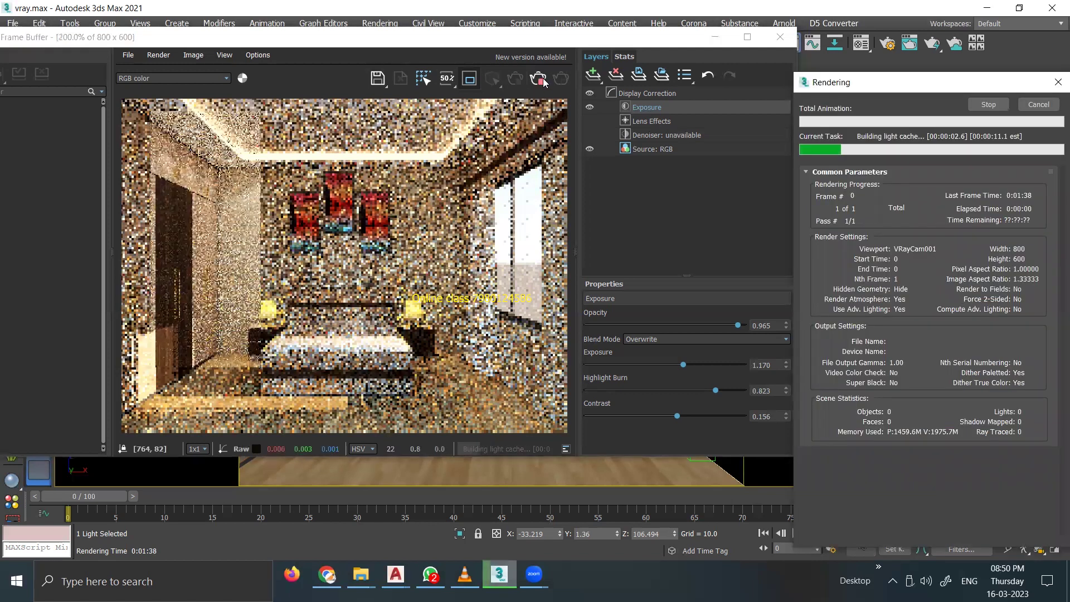
# Step: Re-render the bedroom and wait until it finishes in about 55.6 seconds
pyautogui.scroll(1, 552, 89)
pyautogui.hotkey('shift', 'q')
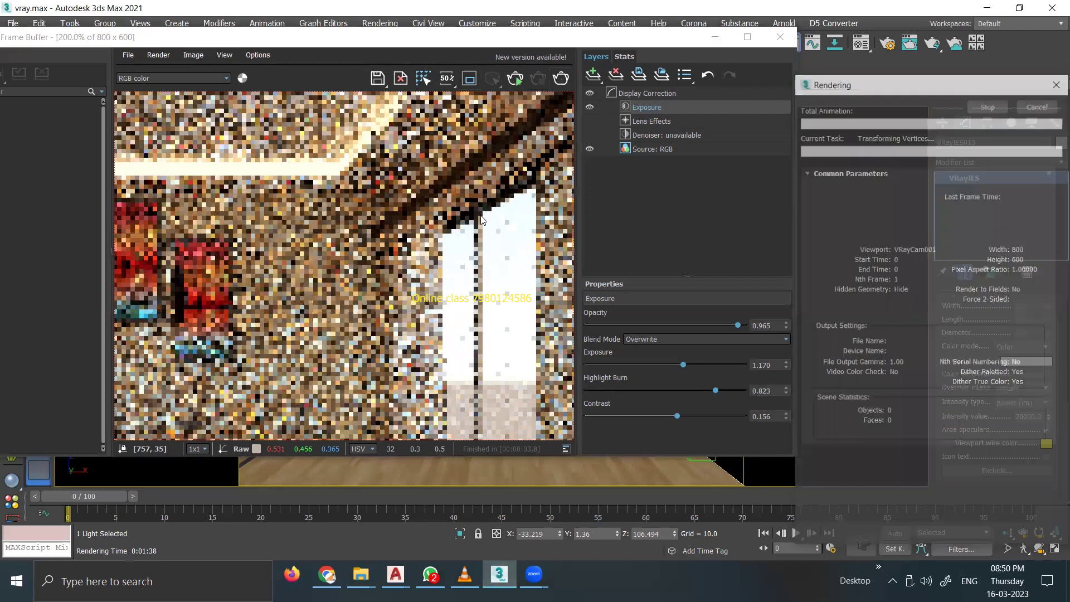
pyautogui.scroll(-1, 400, 257)
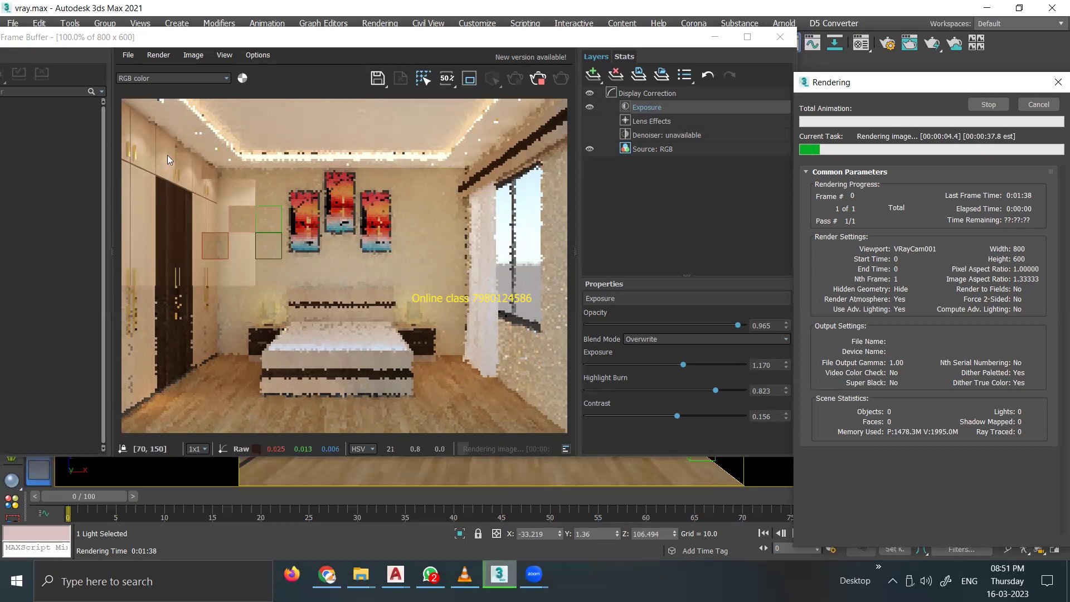
pyautogui.scroll(1, 172, 177)
pyautogui.scroll(-1, 262, 246)
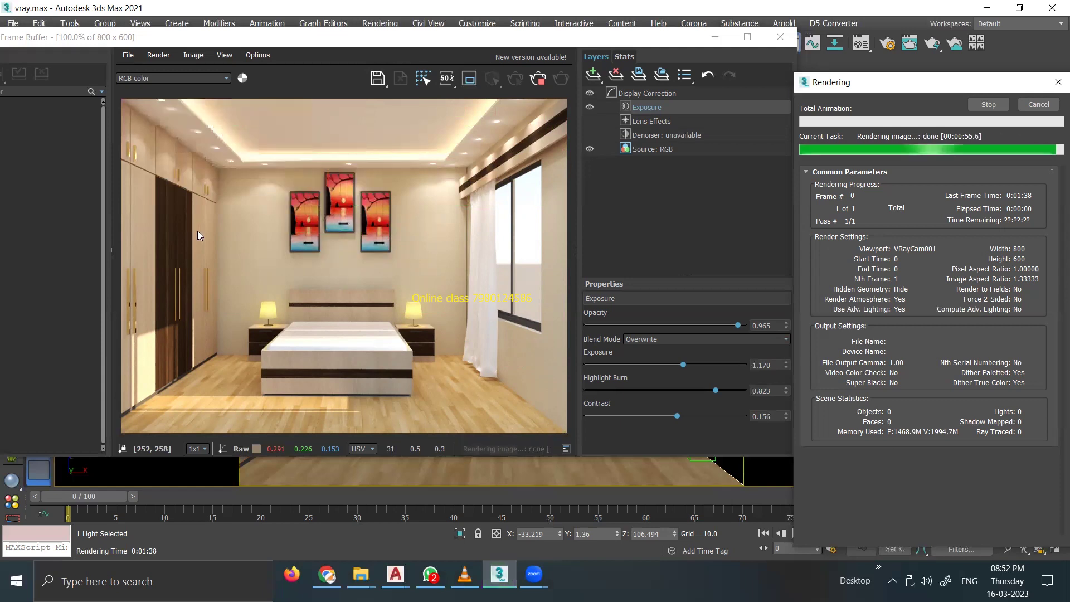
# Step: Save the finished render as JPEG '3232' in the student folder under E:\STUDUDENT ON CLSSS
pyautogui.scroll(1, 266, 209)
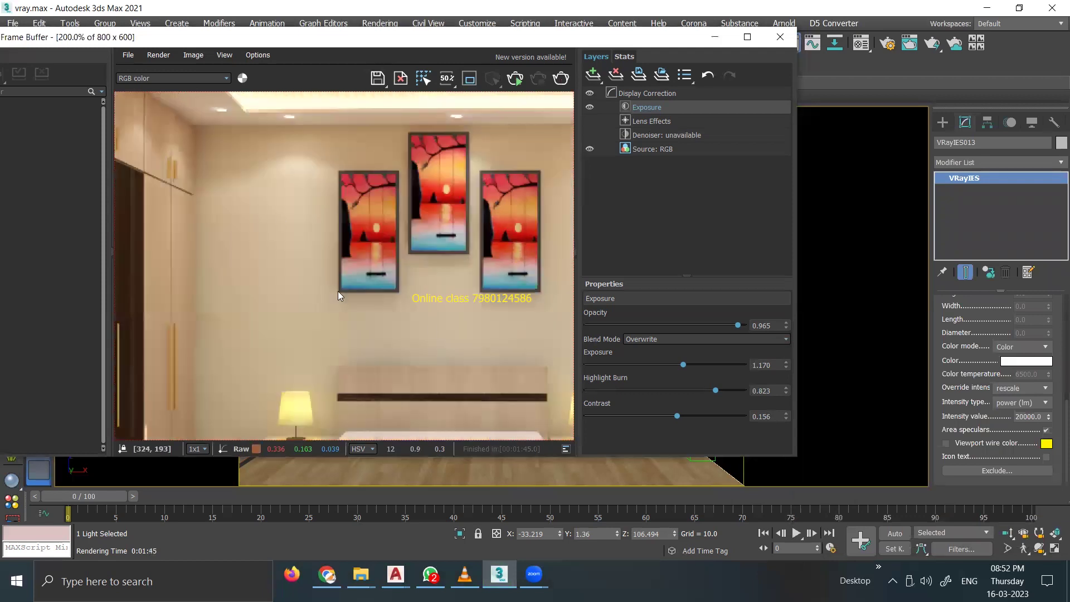
pyautogui.scroll(-1, 338, 291)
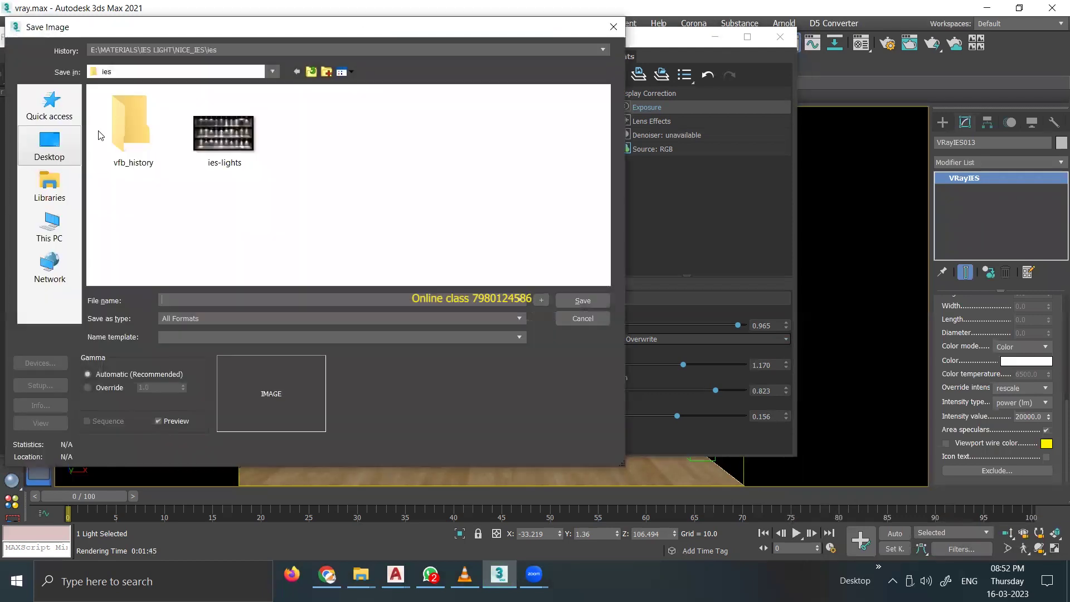
pyautogui.click(167, 72)
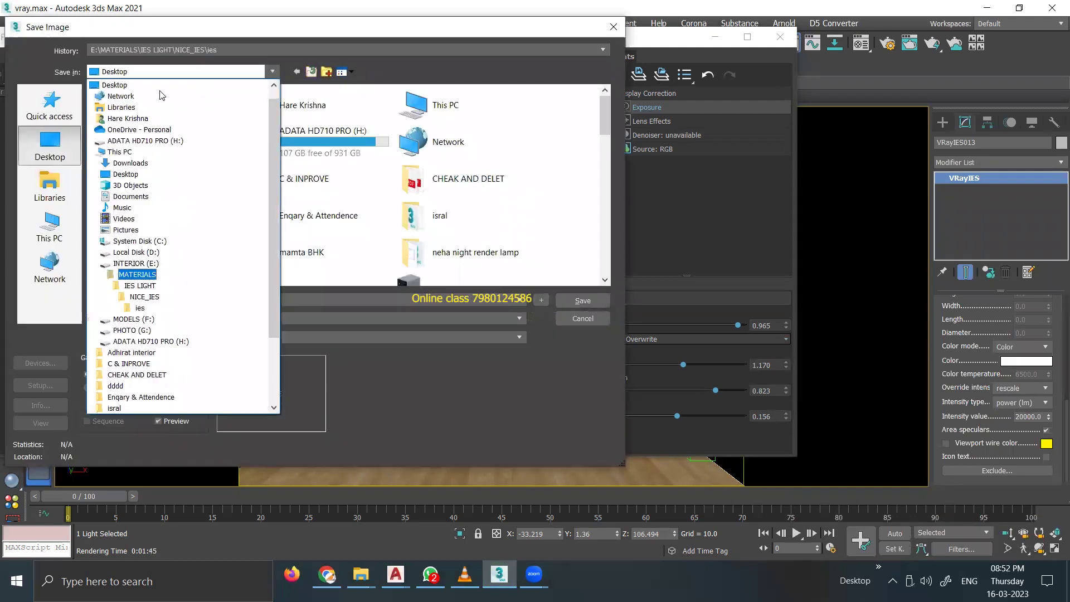
pyautogui.click(146, 202)
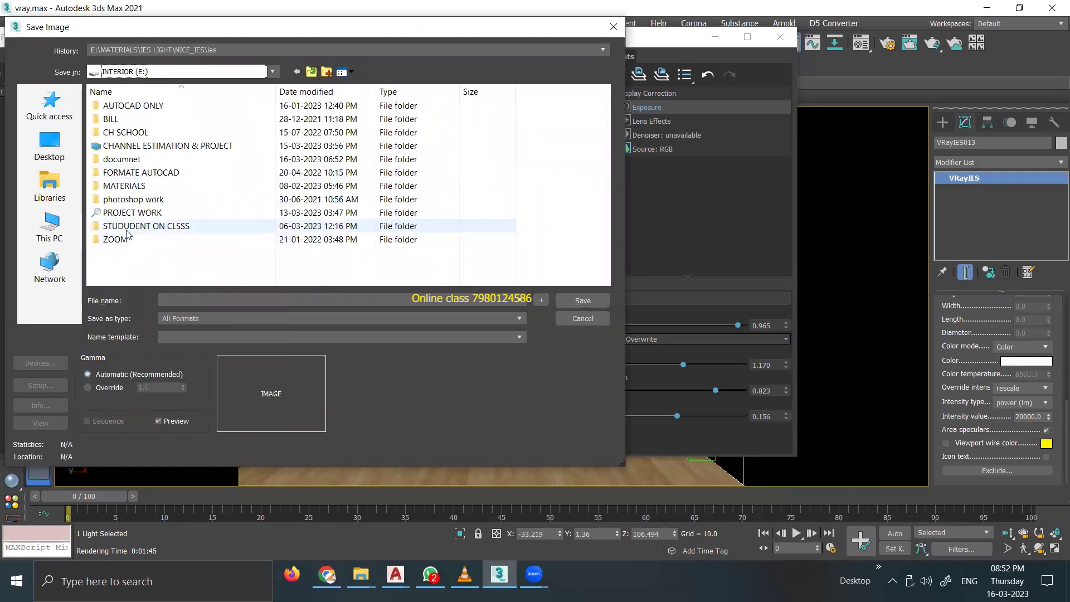
pyautogui.doubleClick(130, 220)
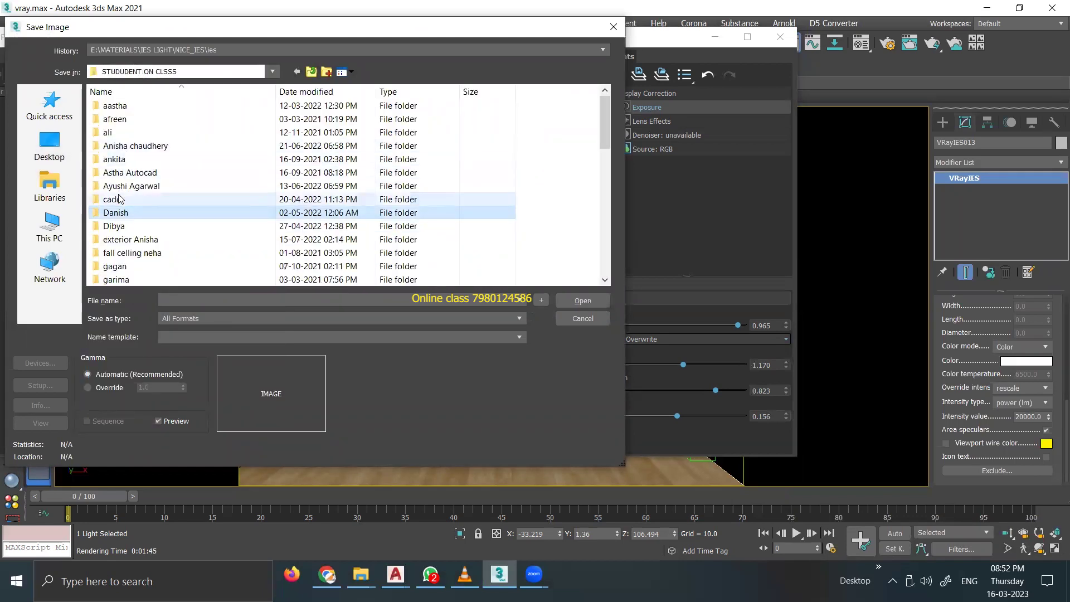
pyautogui.press('i')
pyautogui.doubleClick(115, 106)
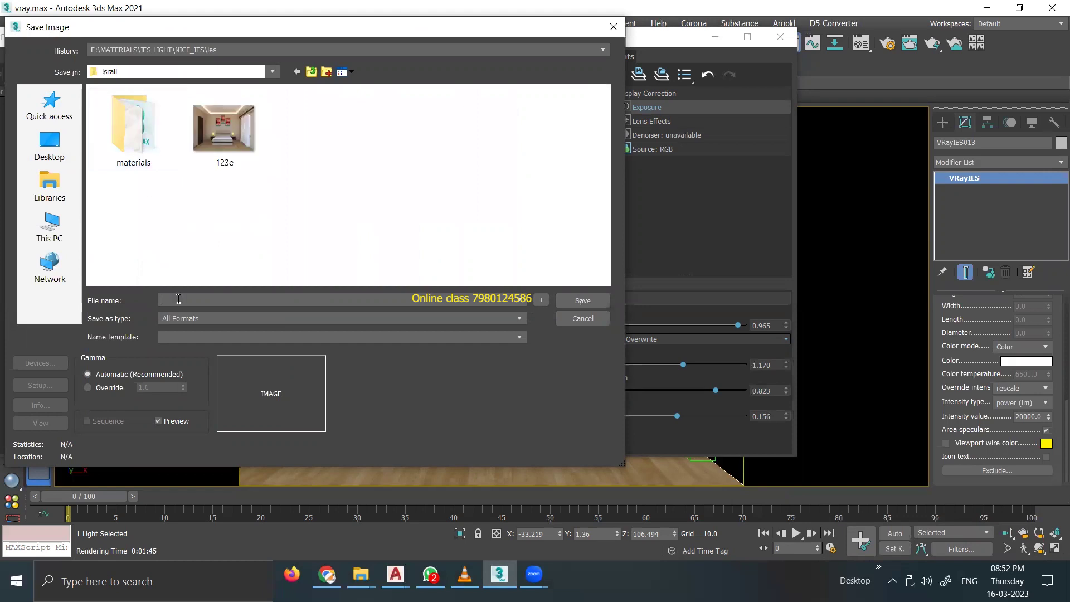
pyautogui.write('3232')
pyautogui.click(191, 318)
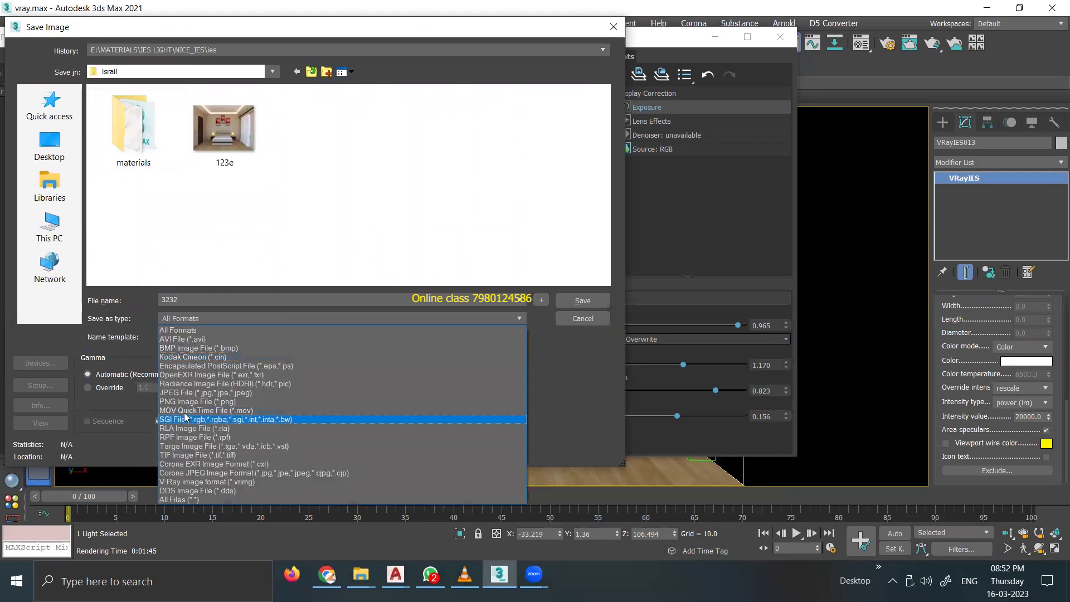
pyautogui.click(179, 401)
pyautogui.click(582, 300)
pyautogui.click(271, 325)
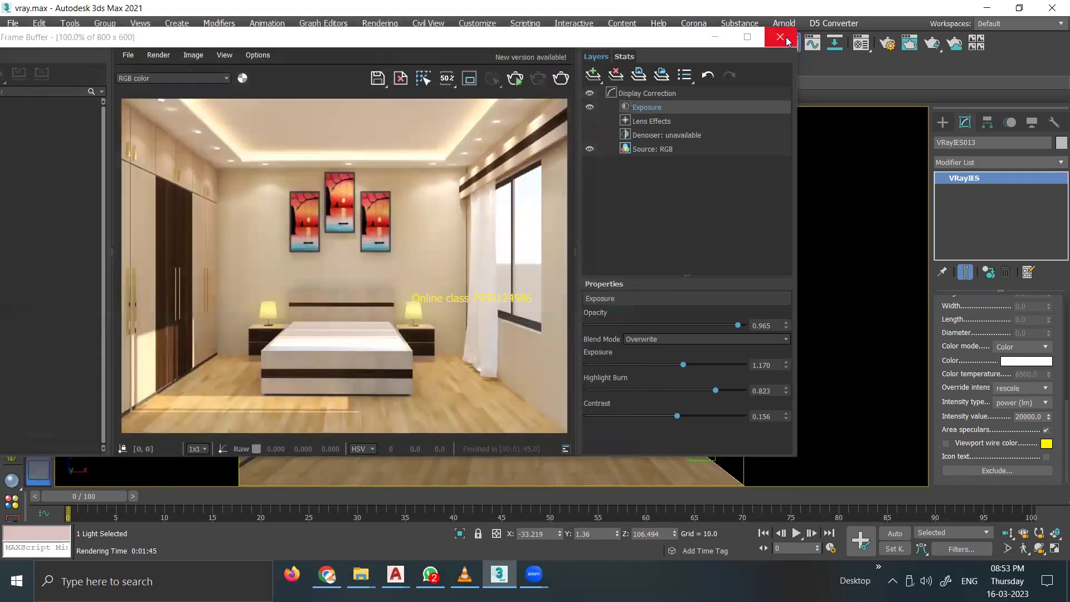
# Step: Close the render and V-Ray messages windows and choose to create a V-Ray IES light
pyautogui.click(780, 37)
pyautogui.click(244, 105)
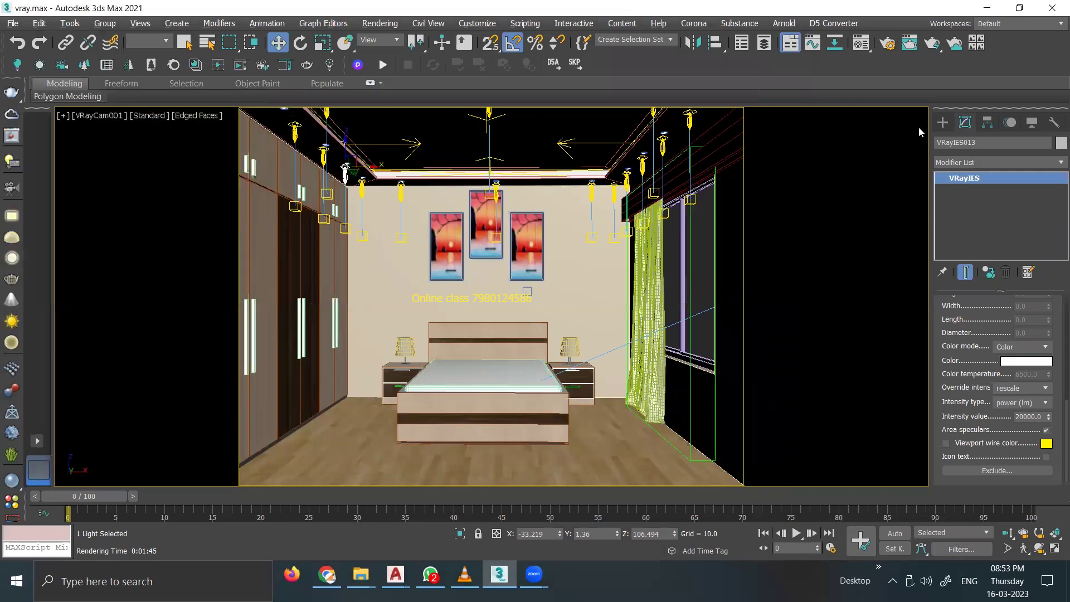
pyautogui.click(942, 122)
pyautogui.click(1022, 210)
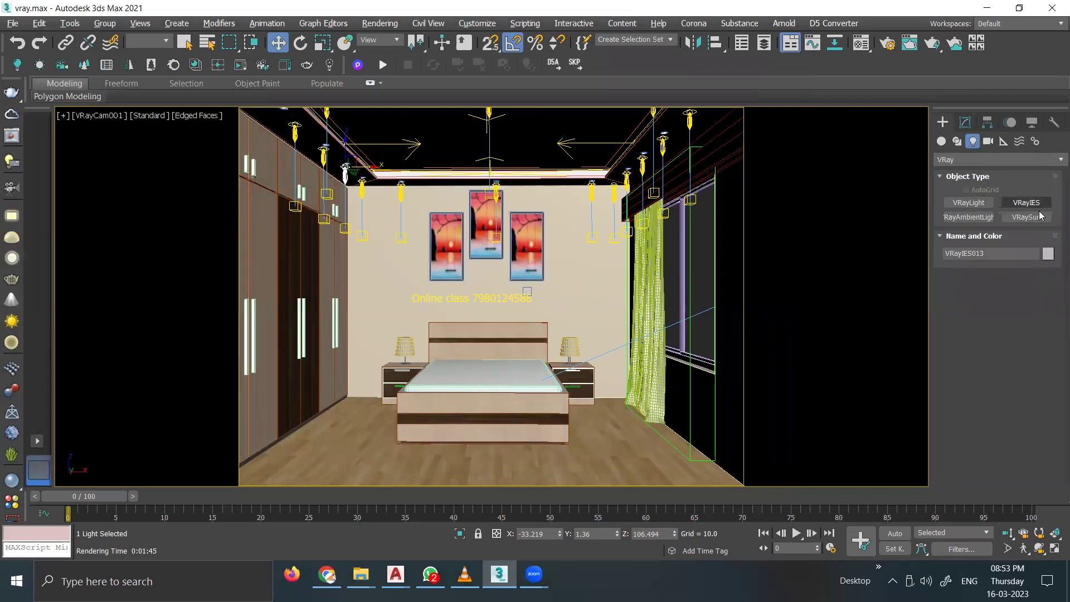
# Step: Cancel the V-Ray light creation and select the room box Box022
pyautogui.click(969, 217)
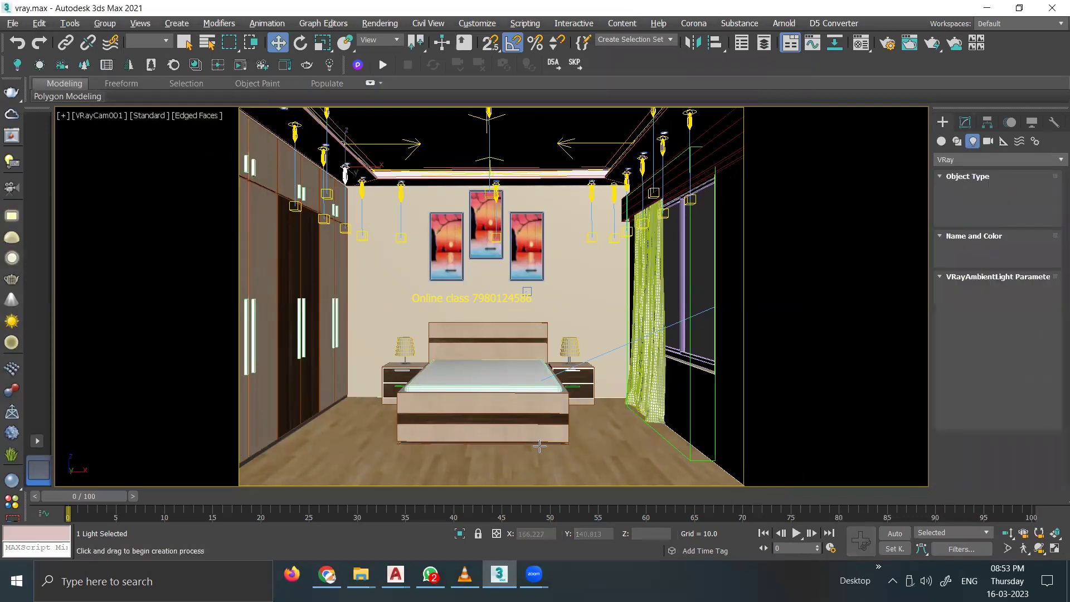
pyautogui.rightClick(618, 450)
pyautogui.press('w')
pyautogui.click(770, 410)
pyautogui.click(574, 465)
pyautogui.click(836, 362)
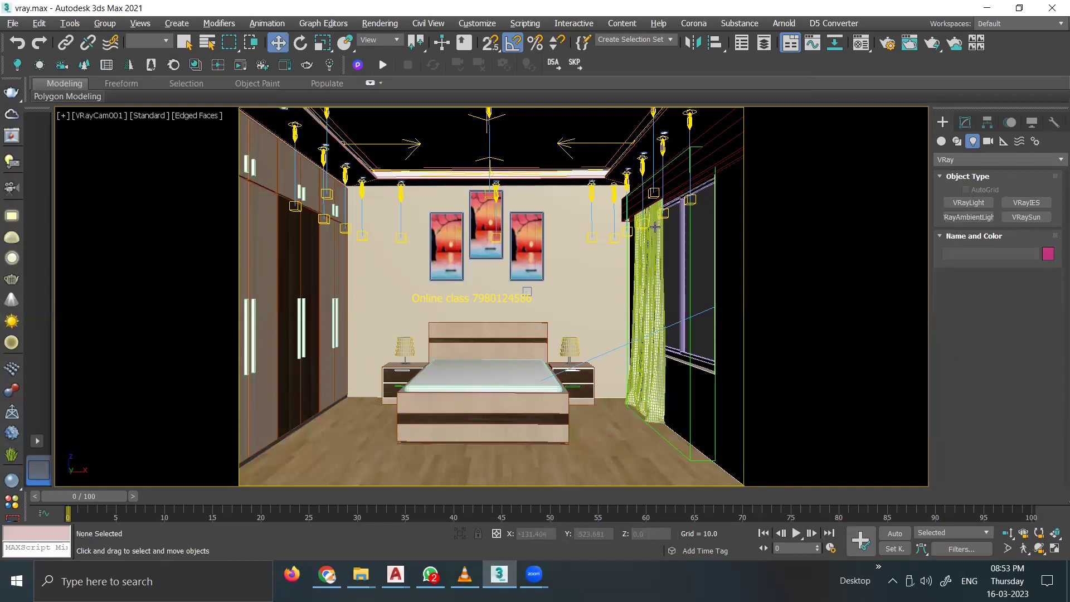
pyautogui.click(587, 267)
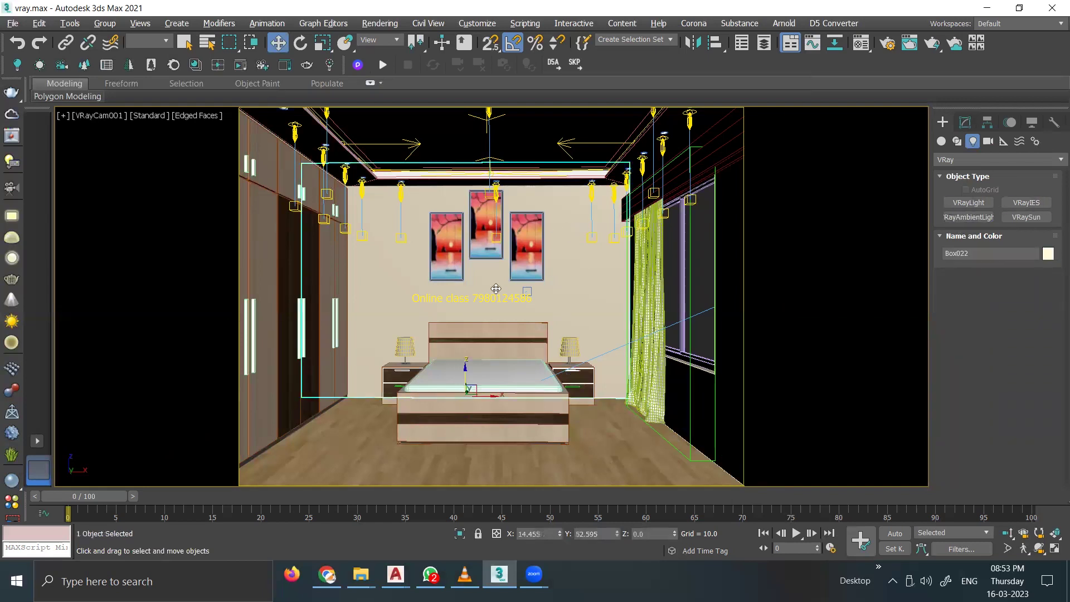
# Step: Switch the viewport to look through camera VRayCam002
pyautogui.press('c')
pyautogui.doubleClick(480, 196)
pyautogui.rightClick(490, 217)
pyautogui.click(524, 142)
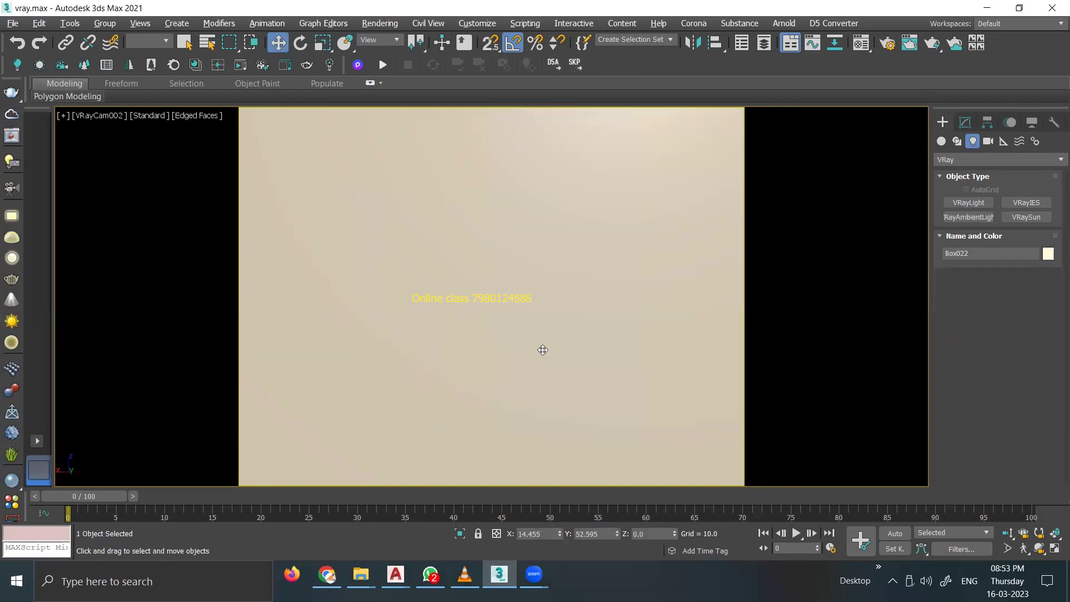
# Step: Unhide all objects, then hide the grey Group002 panels and the foreground wooden panel
pyautogui.rightClick(537, 312)
pyautogui.click(557, 258)
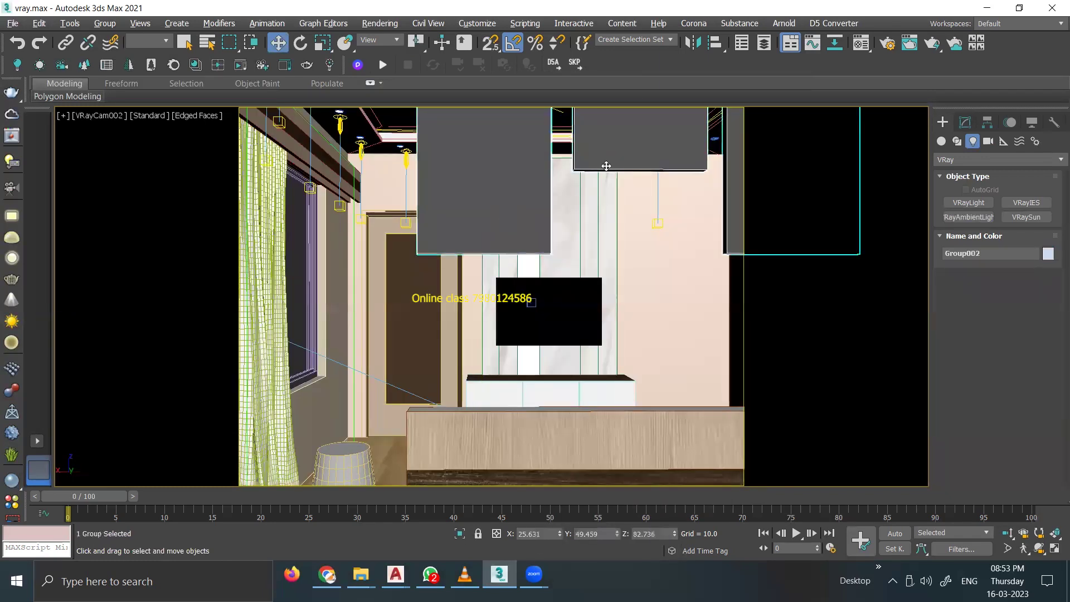
pyautogui.rightClick(592, 268)
pyautogui.click(611, 258)
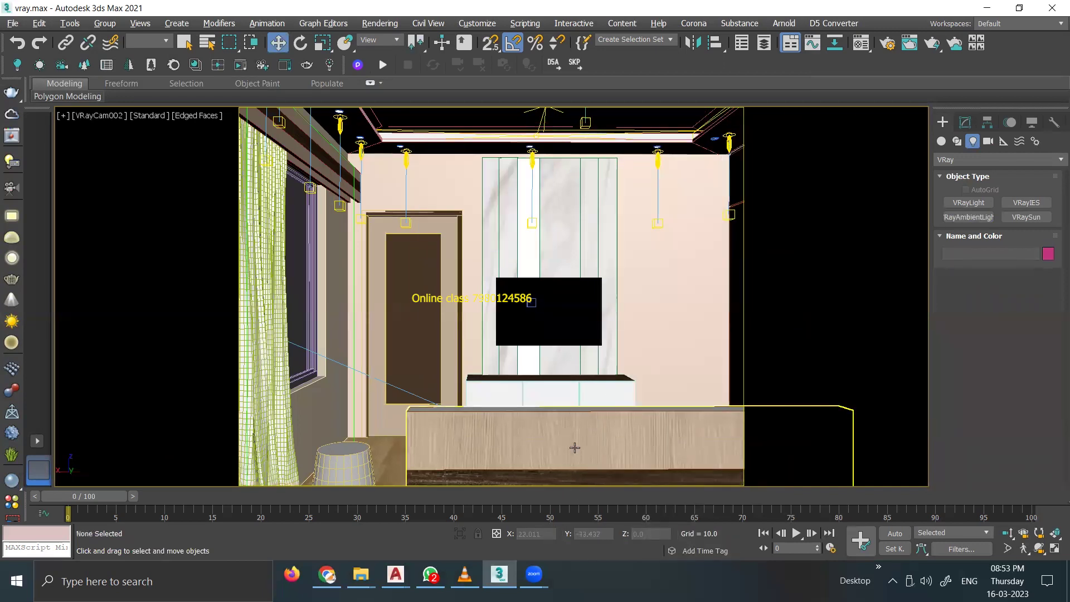
pyautogui.rightClick(573, 311)
pyautogui.click(610, 263)
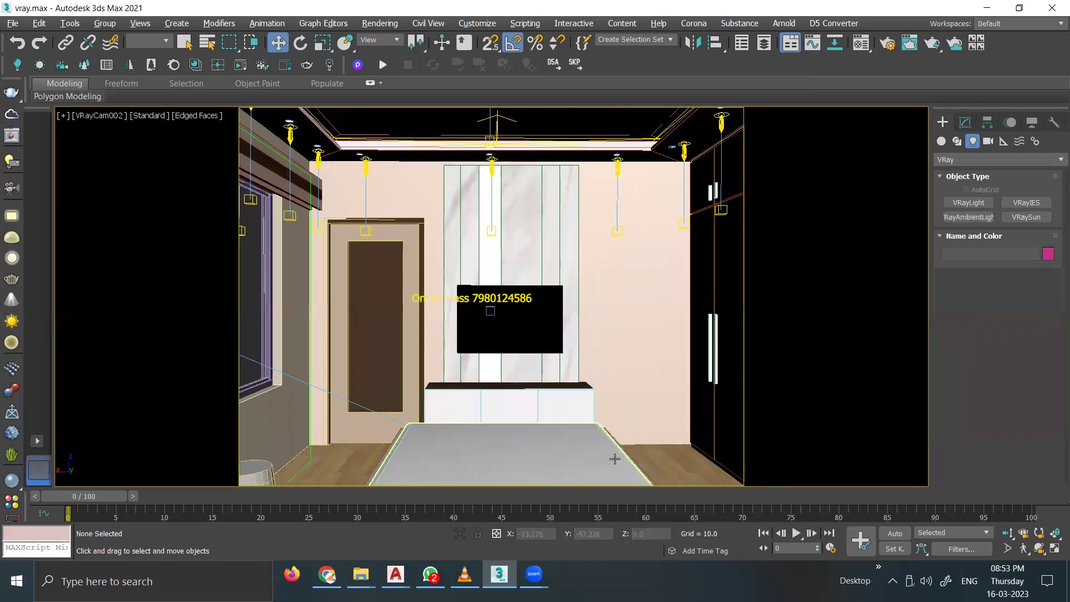
# Step: Move VRayCam002 back along Y in the Top view, test-render, then nudge the camera
pyautogui.hotkey('alt', 'w')
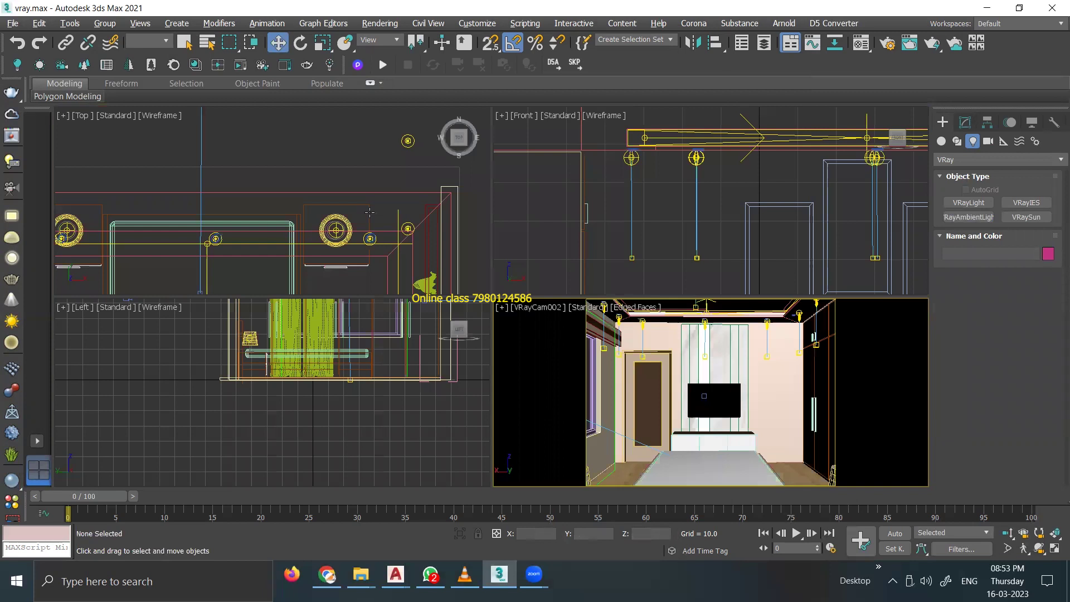
pyautogui.hotkey('alt', 'w')
pyautogui.scroll(-5, 299, 212)
pyautogui.click(306, 170)
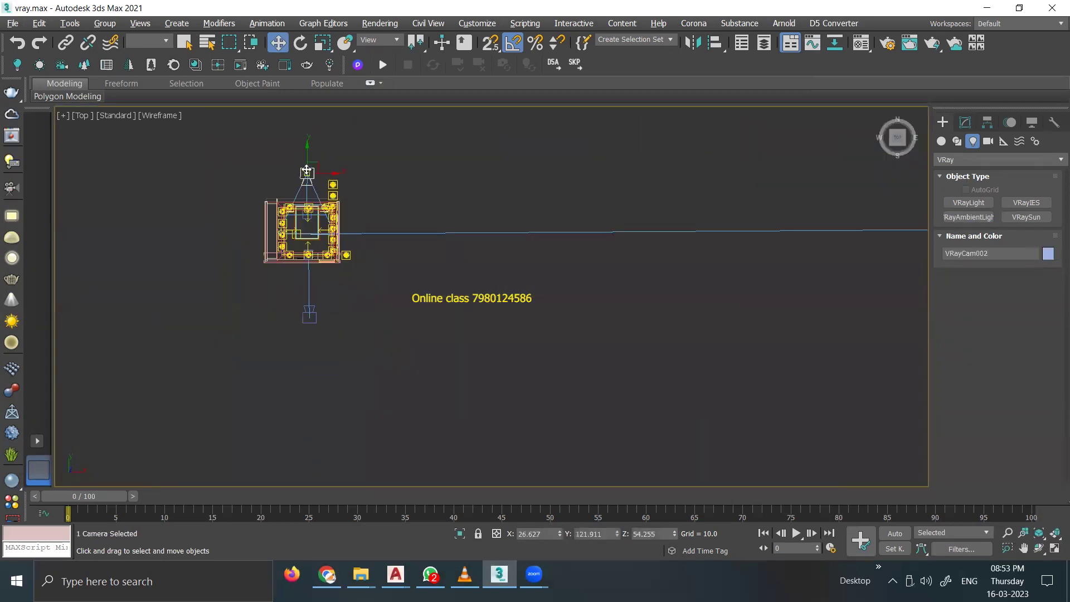
pyautogui.hotkey('alt', 'w')
pyautogui.moveTo(211, 212); pyautogui.dragTo(210, 191)
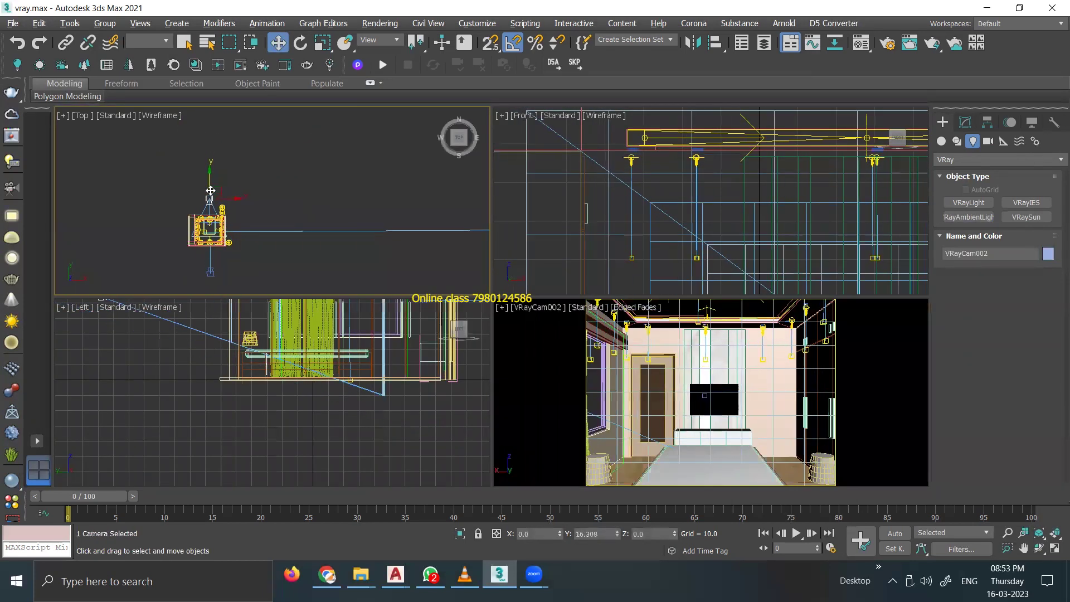
pyautogui.rightClick(708, 423)
pyautogui.hotkey('alt', 'w')
pyautogui.moveTo(640, 354); pyautogui.dragTo(638, 379, button='middle')
pyautogui.hotkey('shift', 'q')
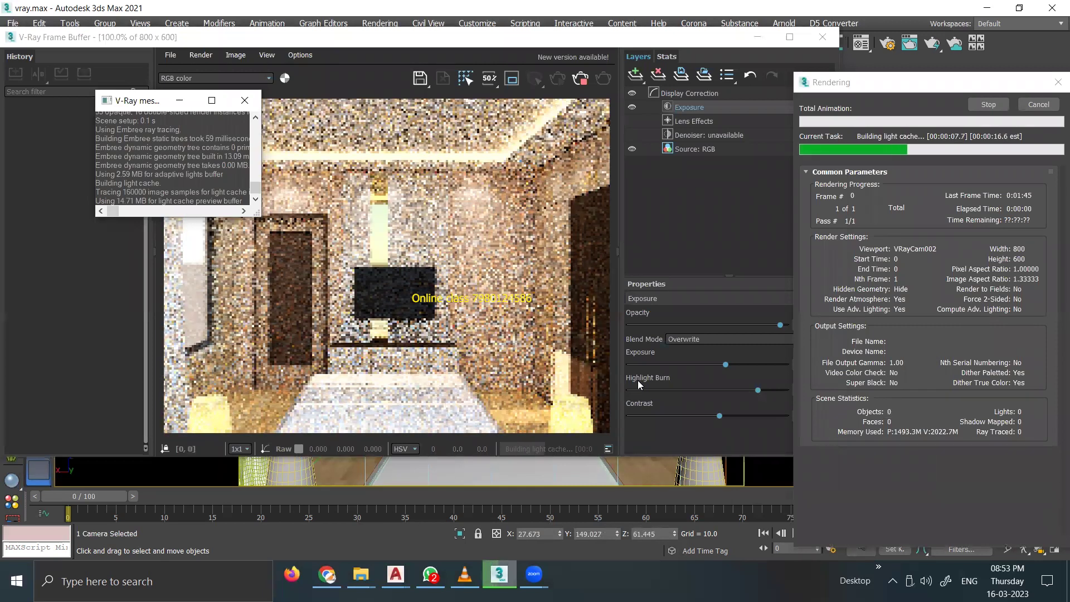
pyautogui.click(246, 102)
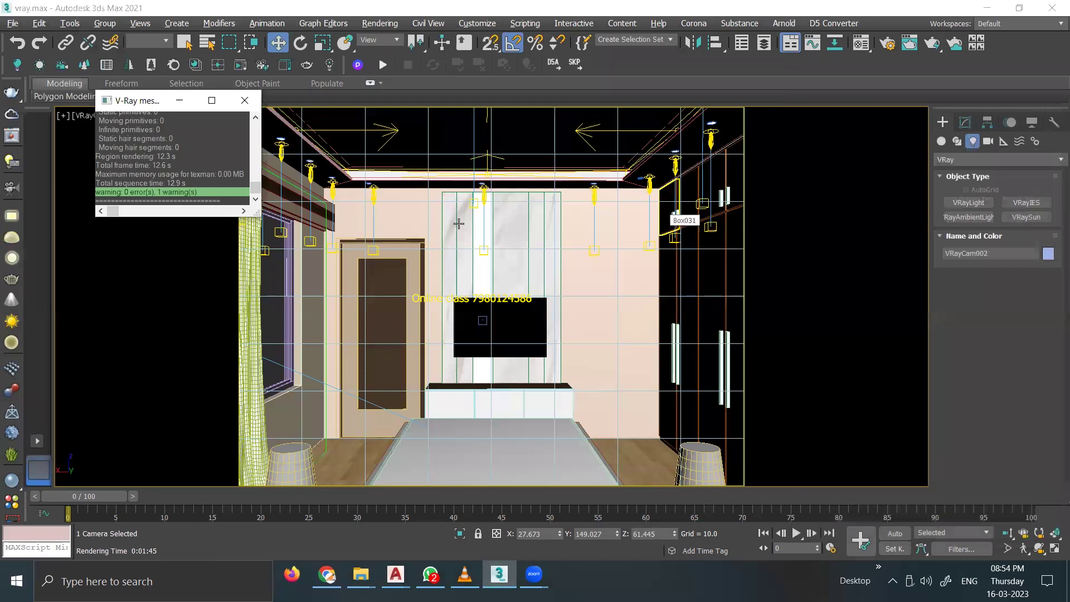
pyautogui.moveTo(458, 224); pyautogui.dragTo(479, 252, button='middle')
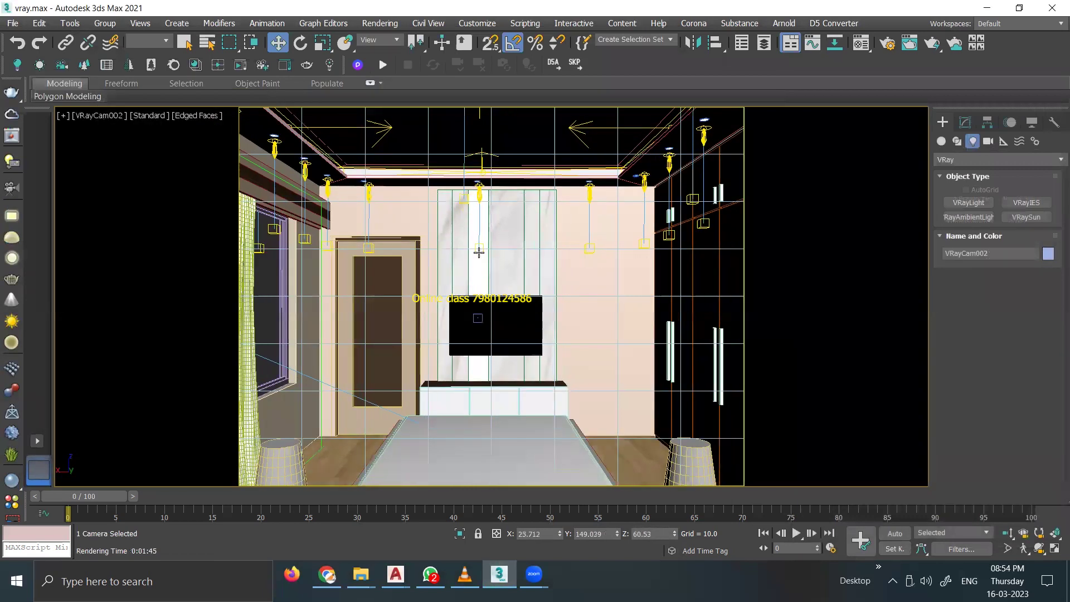
# Step: Draw a new standard box, Box071, beside the room in a perspective view
pyautogui.press('p')
pyautogui.scroll(-10, 523, 357)
pyautogui.keyDown('alt'); pyautogui.moveTo(523, 357); pyautogui.dragTo(641, 335, button='middle'); pyautogui.keyUp('alt')
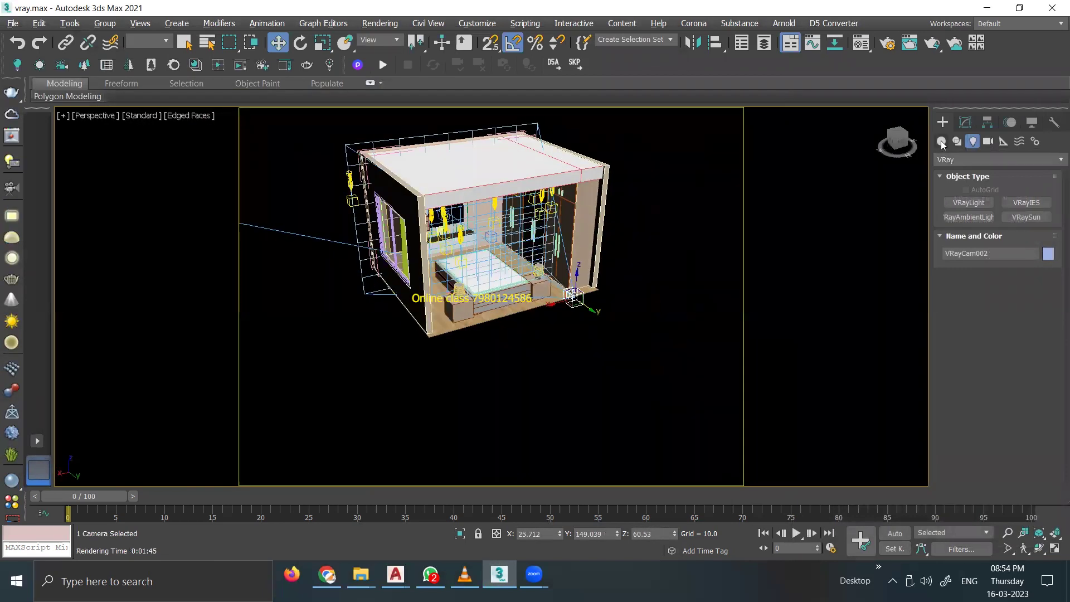
pyautogui.click(942, 141)
pyautogui.click(965, 203)
pyautogui.moveTo(705, 368); pyautogui.dragTo(435, 457)
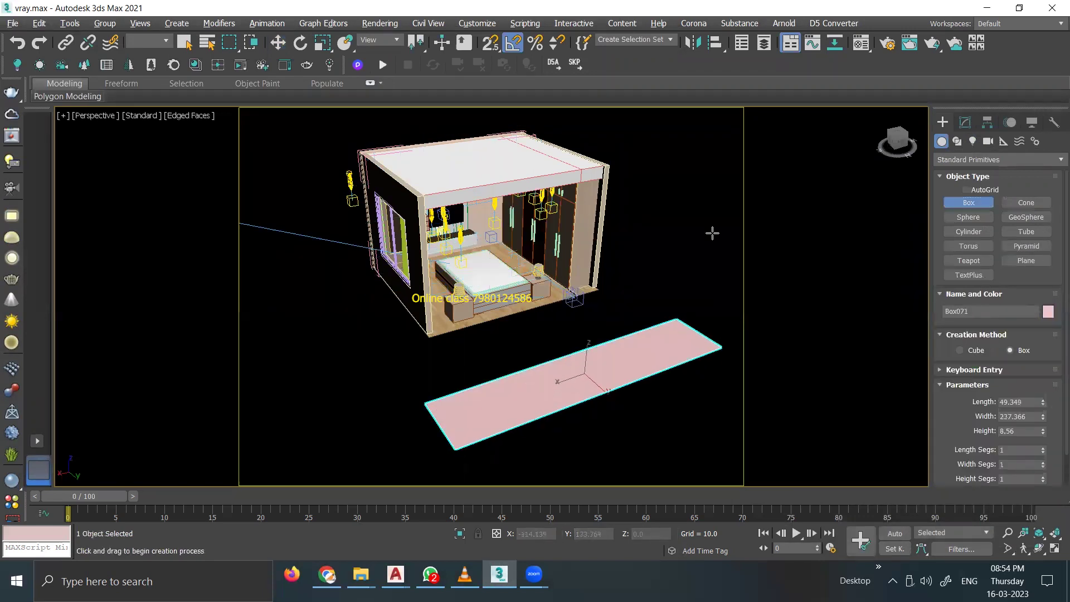
pyautogui.click(712, 234)
pyautogui.scroll(3, 712, 242)
pyautogui.scroll(2, 621, 280)
pyautogui.scroll(-5, 622, 280)
# Step: Move Box071 closer to the room and stretch it much larger along its length
pyautogui.press('w')
pyautogui.moveTo(612, 342); pyautogui.dragTo(634, 350)
pyautogui.keyDown('alt'); pyautogui.moveTo(634, 350); pyautogui.dragTo(564, 317, button='middle'); pyautogui.keyUp('alt')
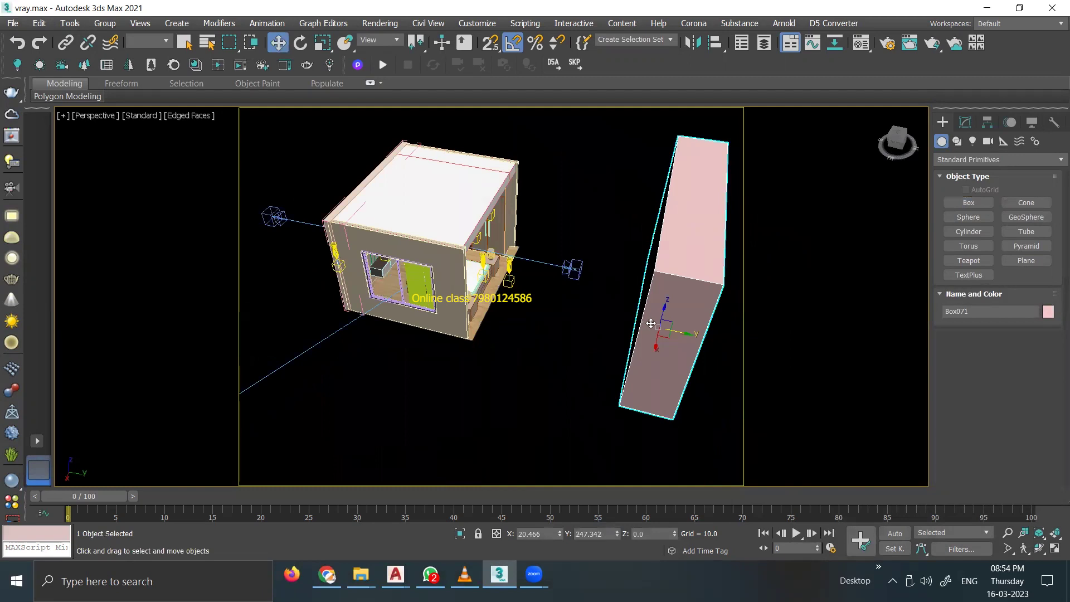
pyautogui.hotkey('alt', 'w')
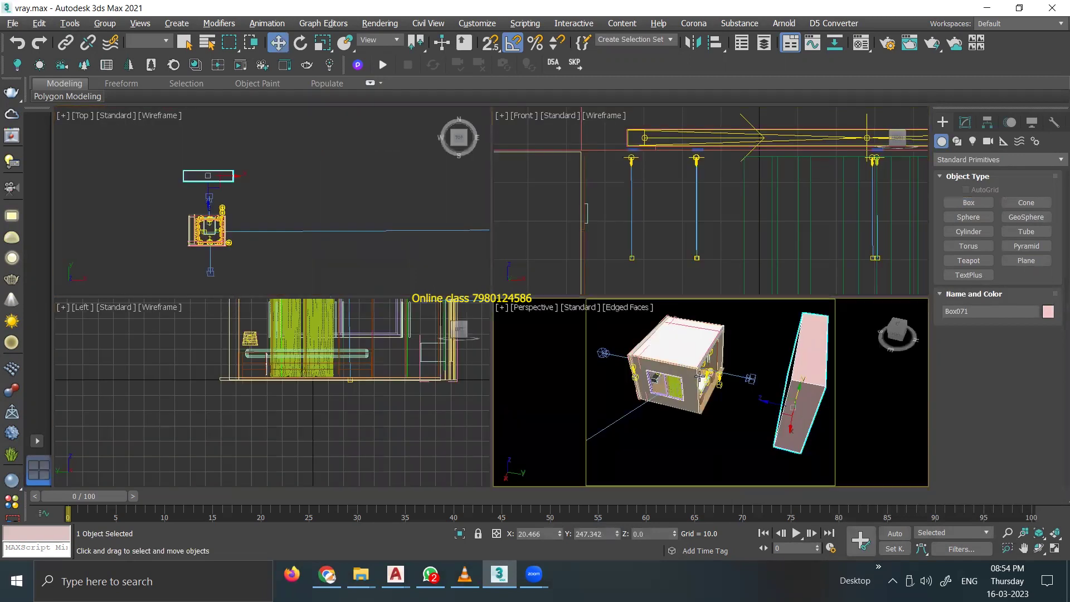
pyautogui.hotkey('alt', 'w')
pyautogui.moveTo(677, 338); pyautogui.dragTo(649, 323)
pyautogui.press('super+shift')
pyautogui.hotkey('alt', 'w')
pyautogui.hotkey('alt', 'w')
pyautogui.press('r')
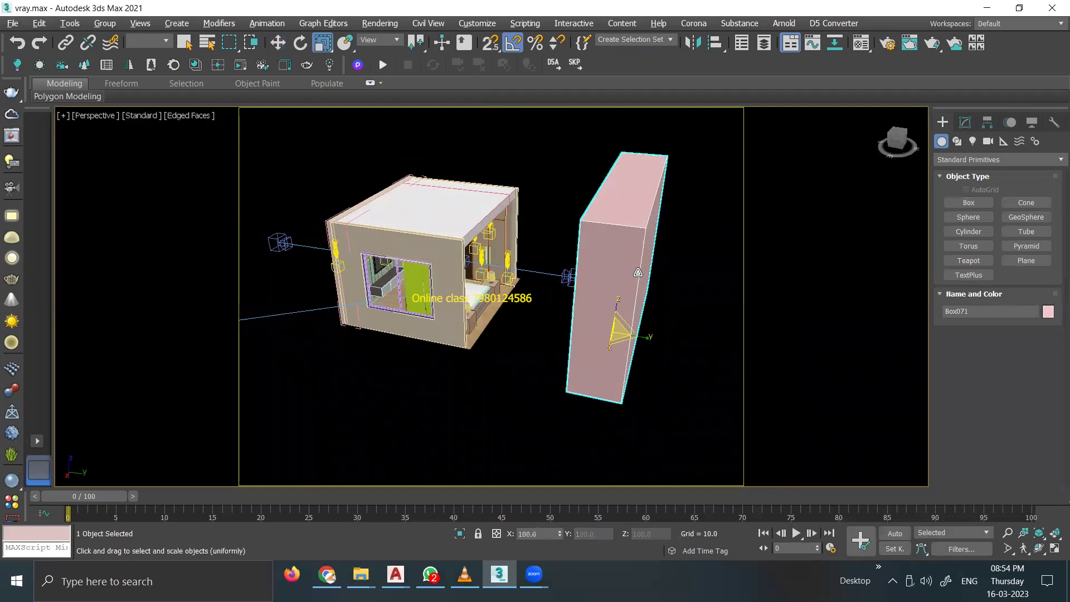
pyautogui.moveTo(613, 337); pyautogui.dragTo(572, 332)
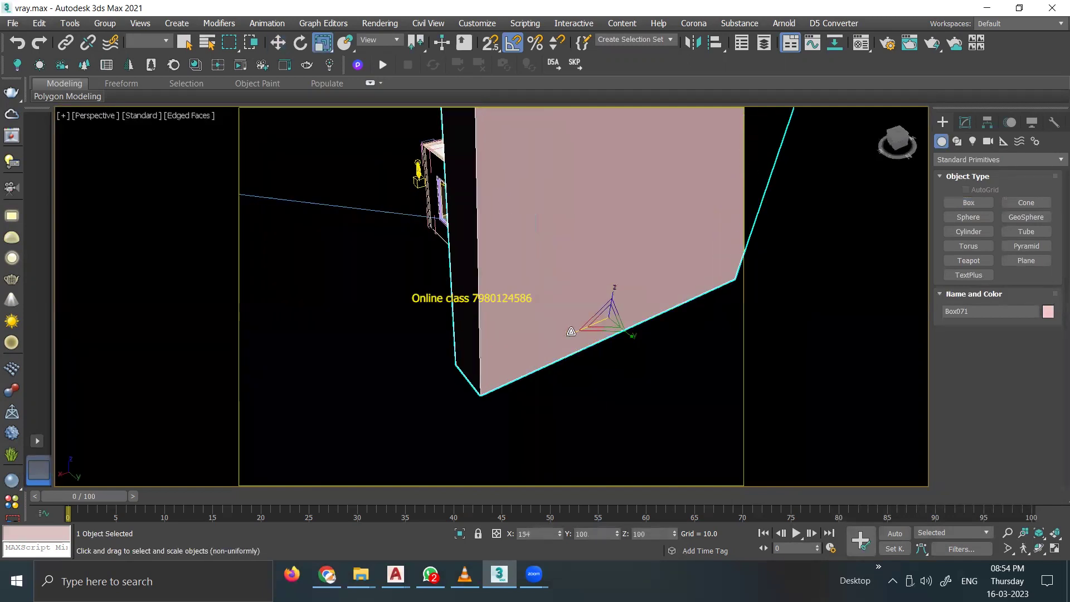
pyautogui.keyDown('alt'); pyautogui.moveTo(572, 331); pyautogui.dragTo(502, 218, button='middle'); pyautogui.keyUp('alt')
# Step: Look through VRayCam002 again and open the Material Editor
pyautogui.press('c')
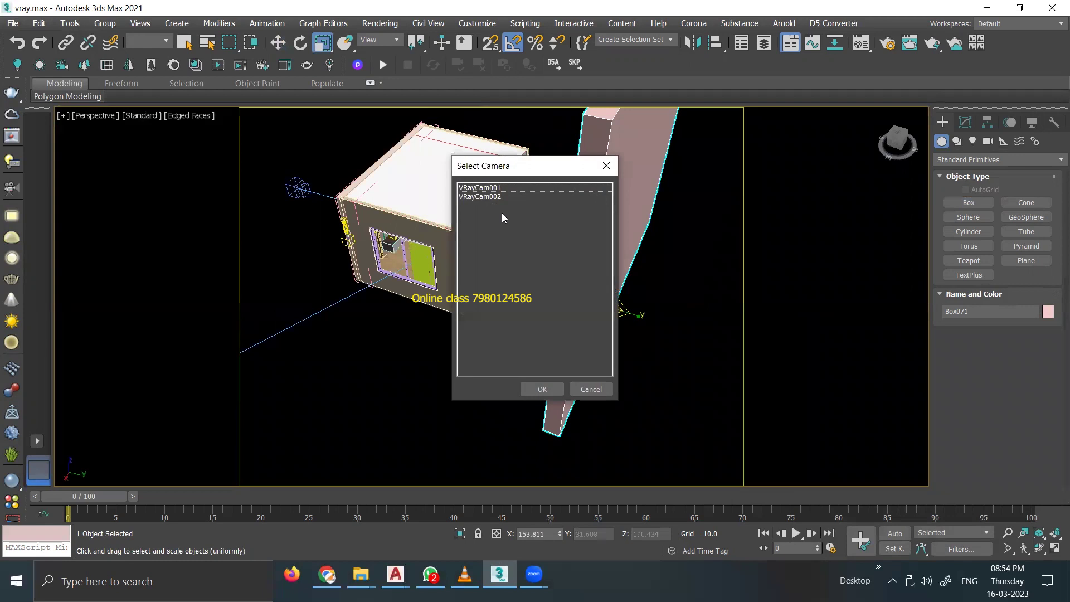
pyautogui.doubleClick(485, 196)
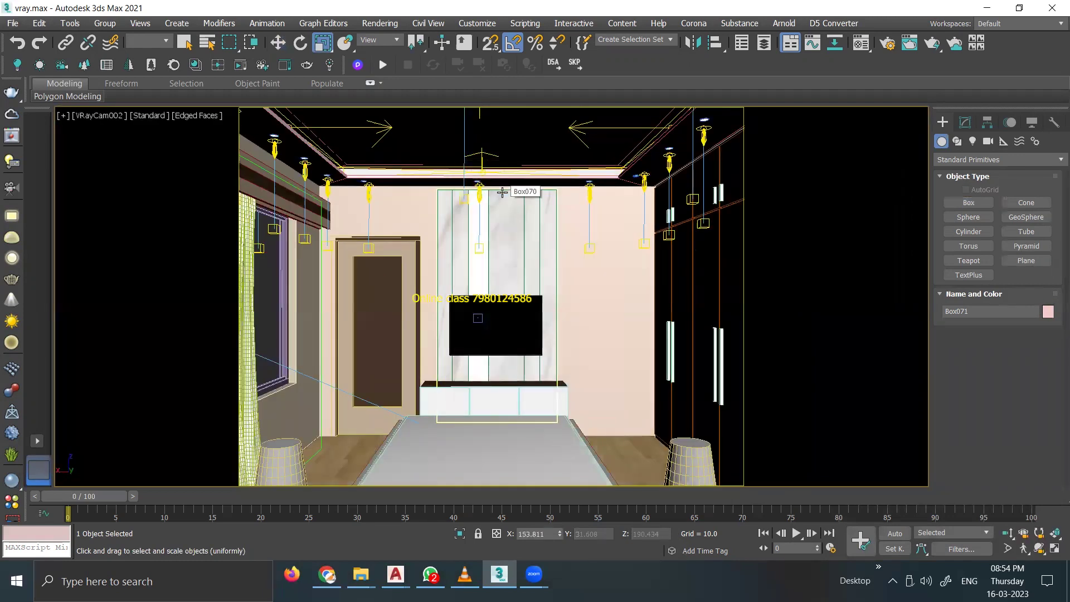
pyautogui.press('m')
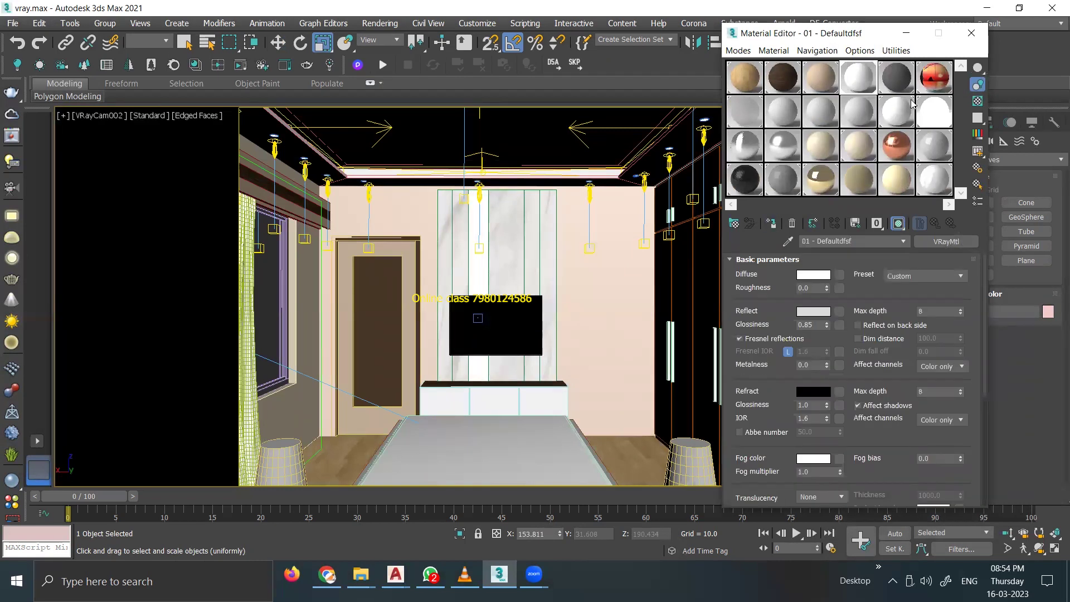
# Step: Close the Material Editor and V-Ray render the VRayCam002 TV-wall view
pyautogui.click(971, 33)
pyautogui.hotkey('shift', 'q')
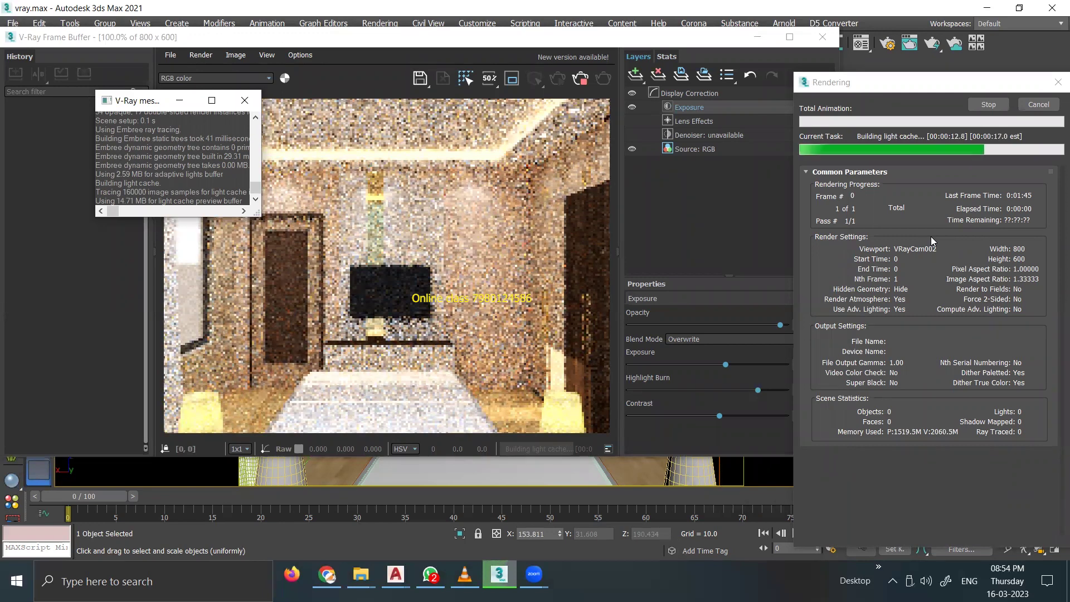
# Step: Open the cadnav Vray Materials link shared in WhatsApp Web and scroll through the samples
pyautogui.click(335, 577)
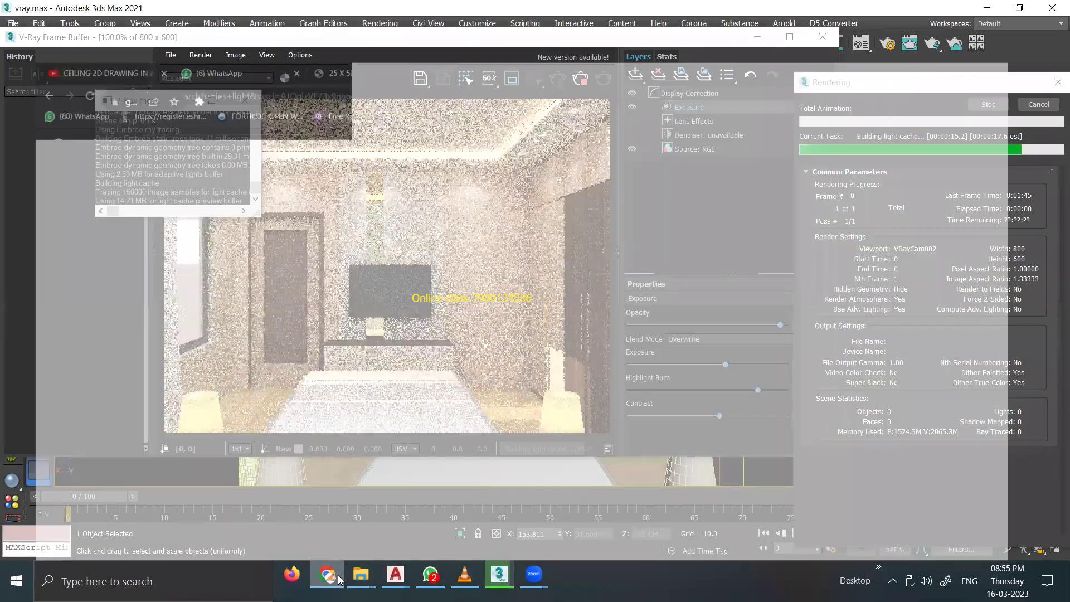
pyautogui.click(251, 11)
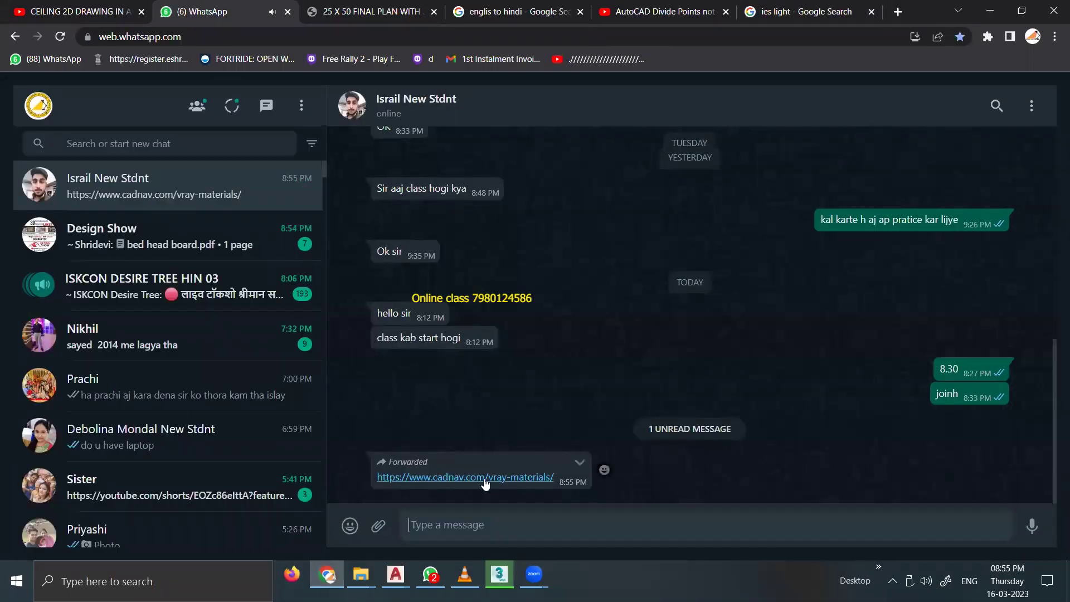
pyautogui.click(440, 479)
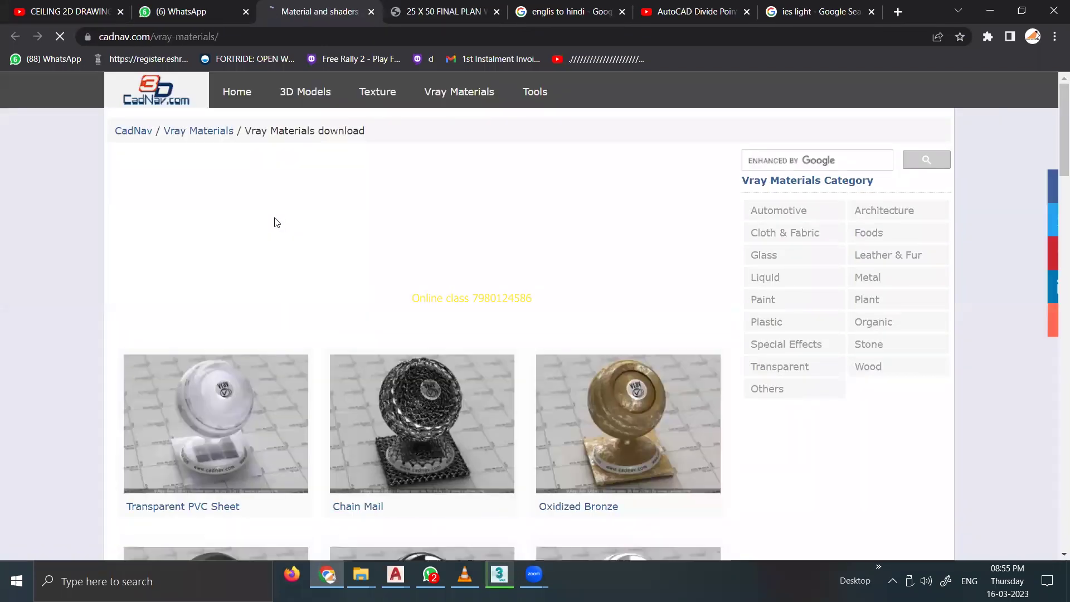
pyautogui.scroll(-3, 414, 323)
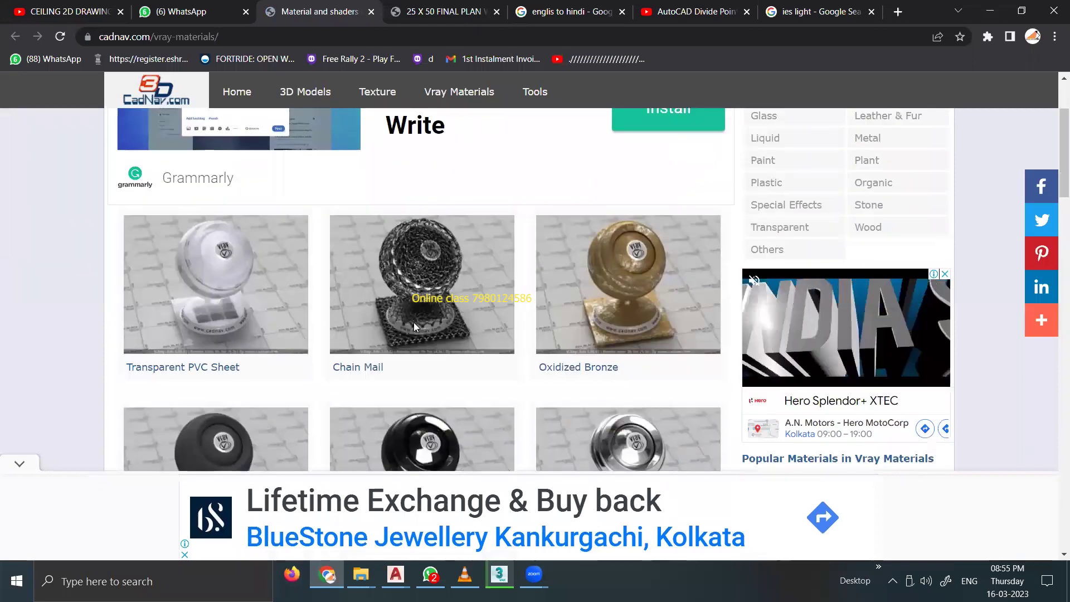
pyautogui.scroll(-4, 414, 324)
pyautogui.scroll(-1, 414, 323)
pyautogui.scroll(-2, 414, 322)
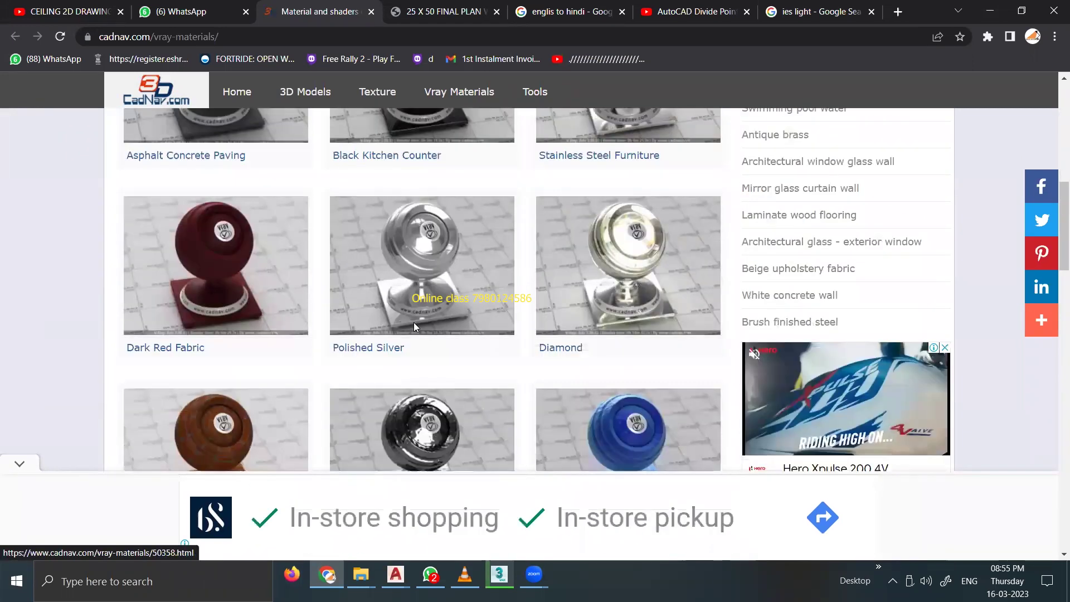
pyautogui.scroll(-2, 414, 322)
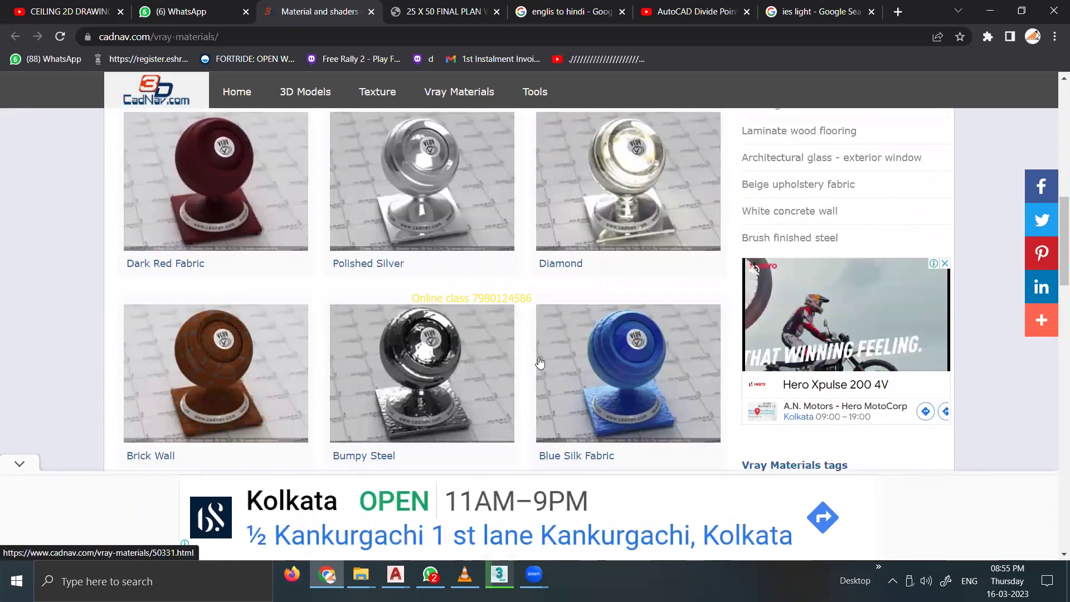
pyautogui.scroll(-5, 641, 345)
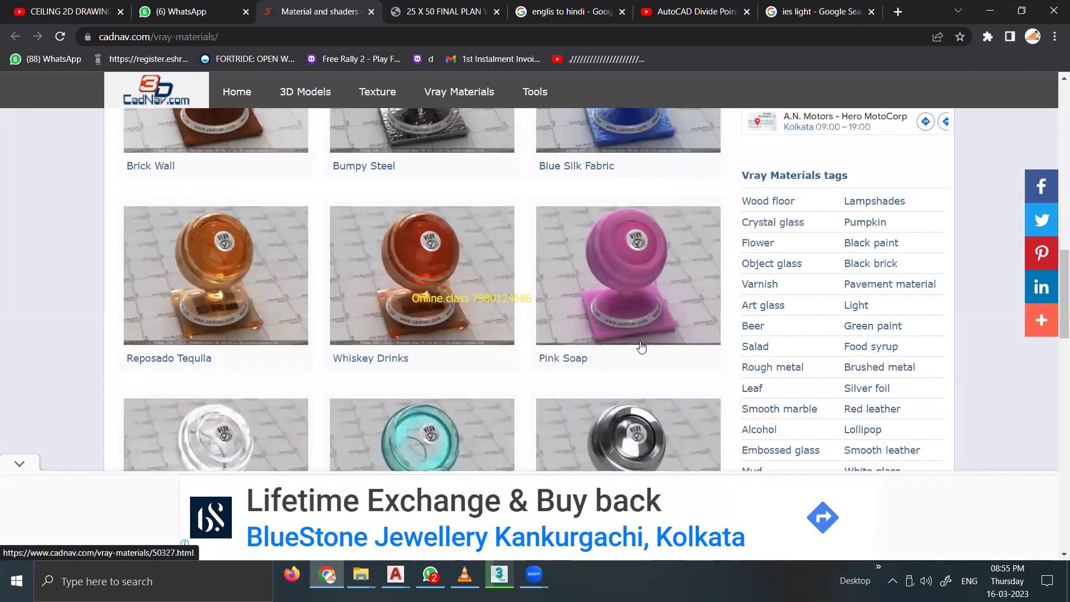
pyautogui.scroll(-6, 641, 346)
pyautogui.scroll(-6, 642, 347)
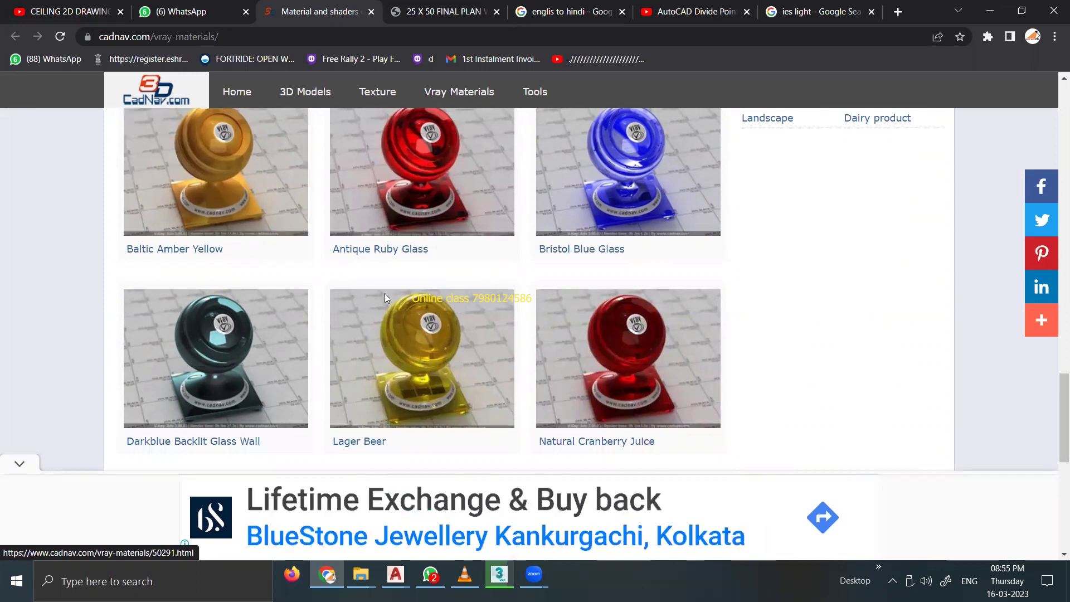
# Step: Check on the render's progress, then return to the finished render in 3ds Max
pyautogui.click(335, 577)
pyautogui.scroll(-5, 351, 312)
pyautogui.scroll(2, 355, 304)
pyautogui.scroll(10, 357, 309)
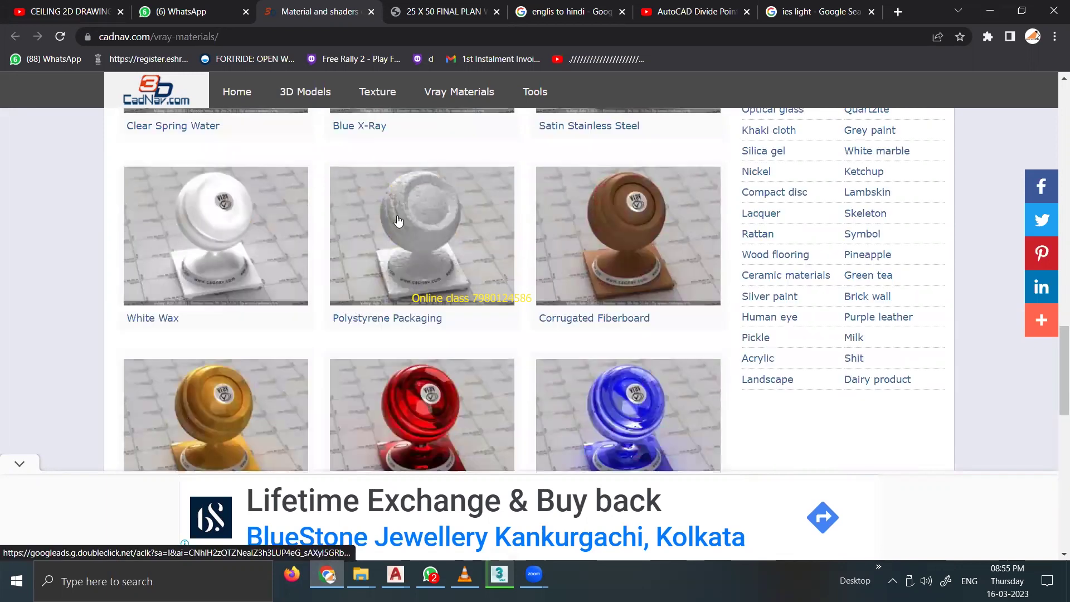
pyautogui.scroll(5, 398, 218)
pyautogui.scroll(5, 398, 219)
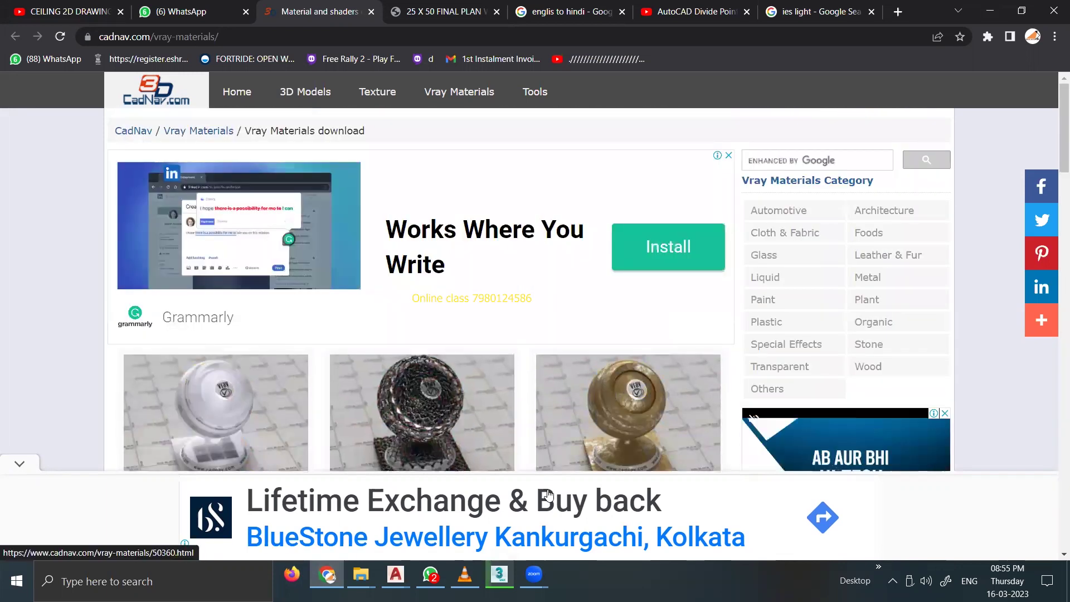
pyautogui.scroll(-5, 455, 418)
pyautogui.hotkey('alt', 'Tab')
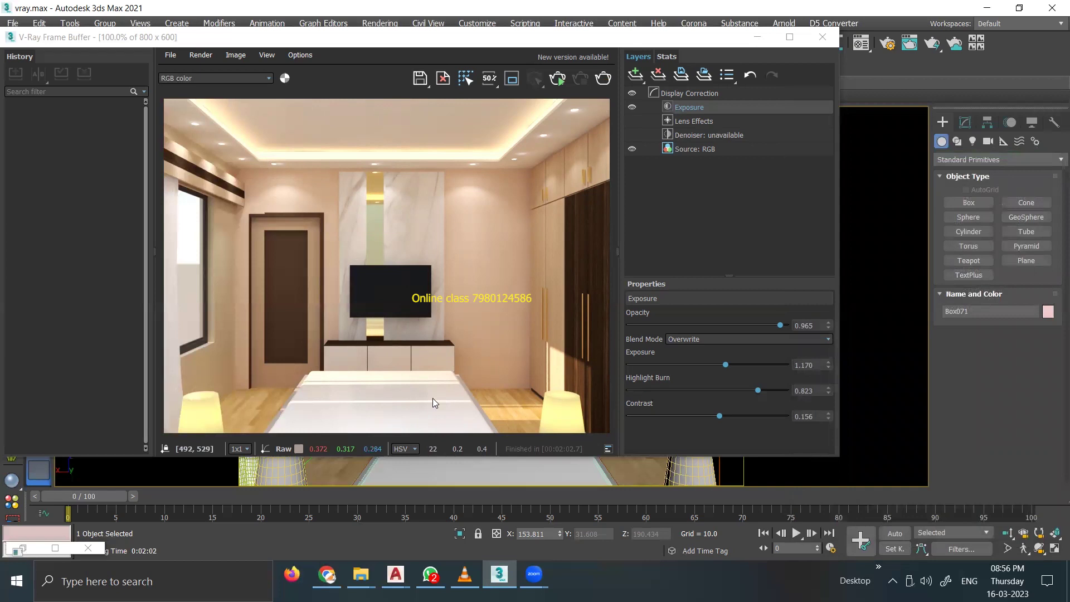
# Step: Zoom and pan around the TV and cabinet in the finished render, then close it
pyautogui.scroll(1, 432, 398)
pyautogui.scroll(1, 315, 333)
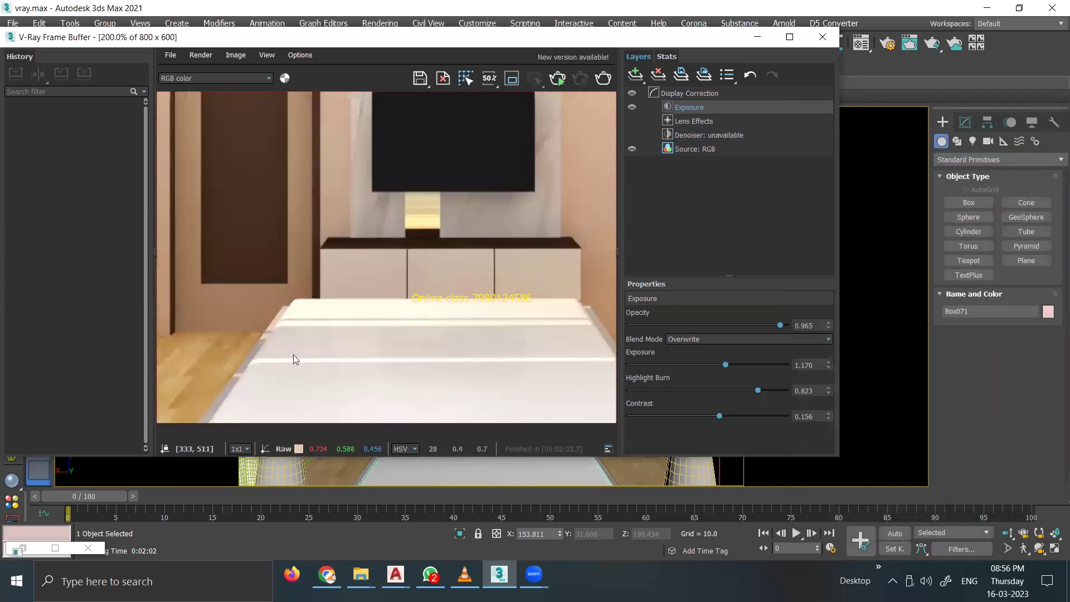
pyautogui.moveTo(294, 355); pyautogui.dragTo(264, 355, button='middle')
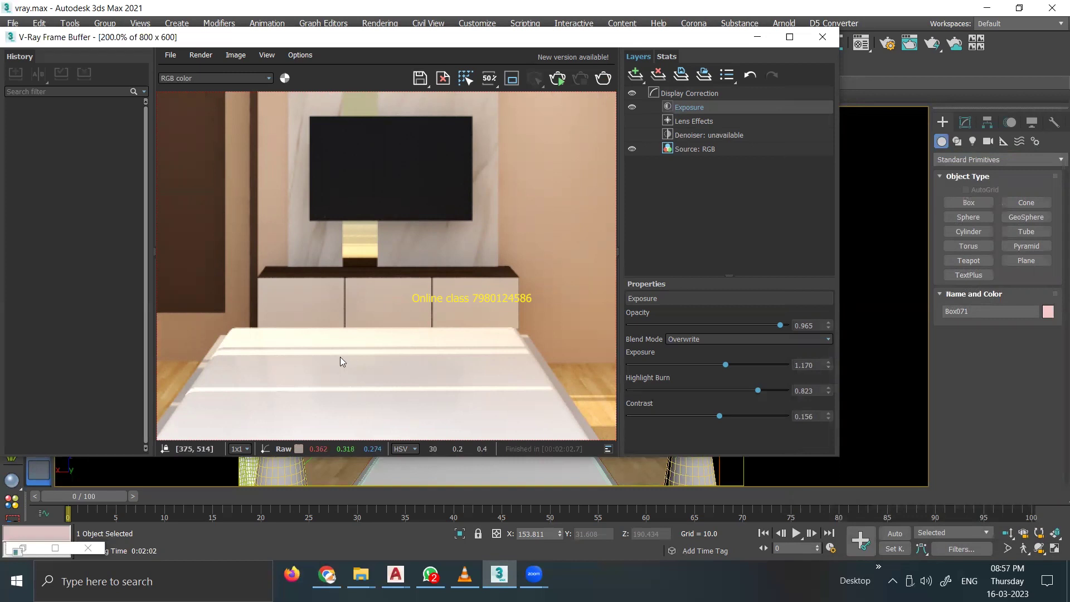
pyautogui.scroll(-2, 345, 385)
pyautogui.scroll(2, 381, 393)
pyautogui.moveTo(381, 388); pyautogui.dragTo(366, 316, button='middle')
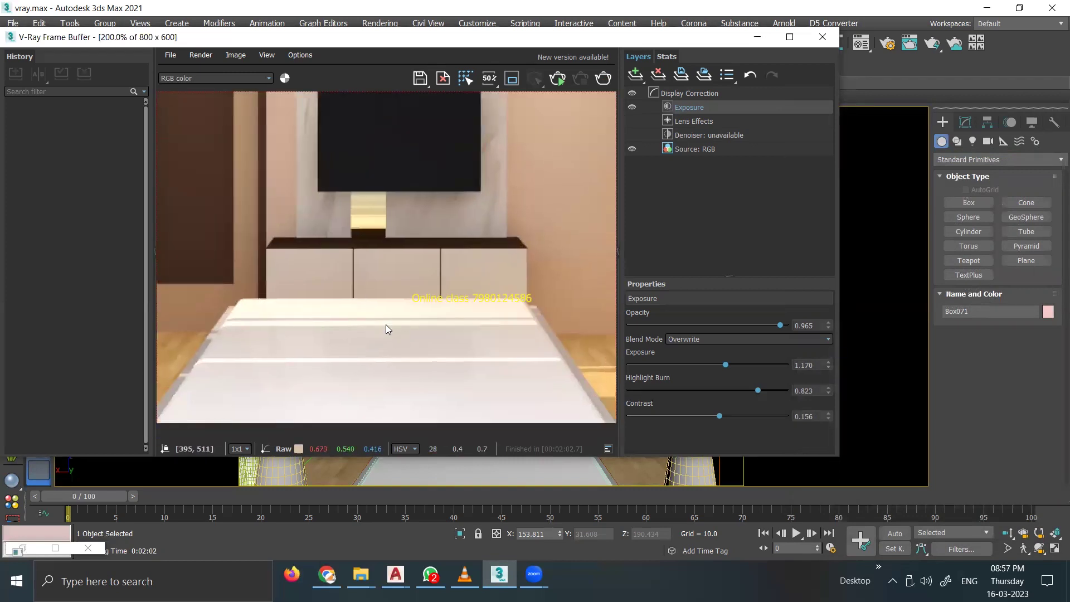
pyautogui.scroll(-1, 386, 325)
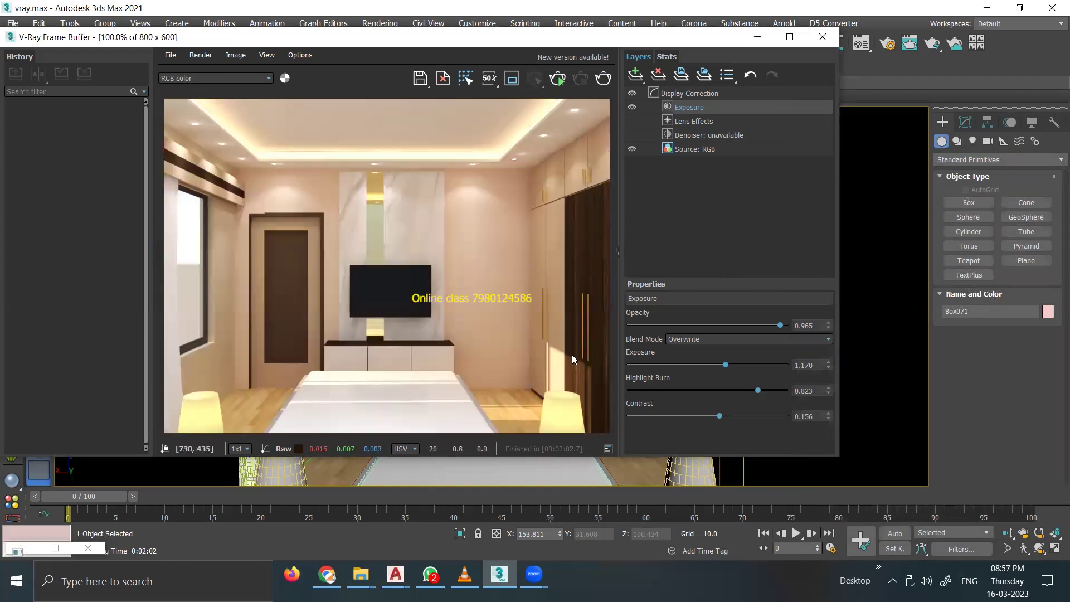
pyautogui.scroll(1, 551, 384)
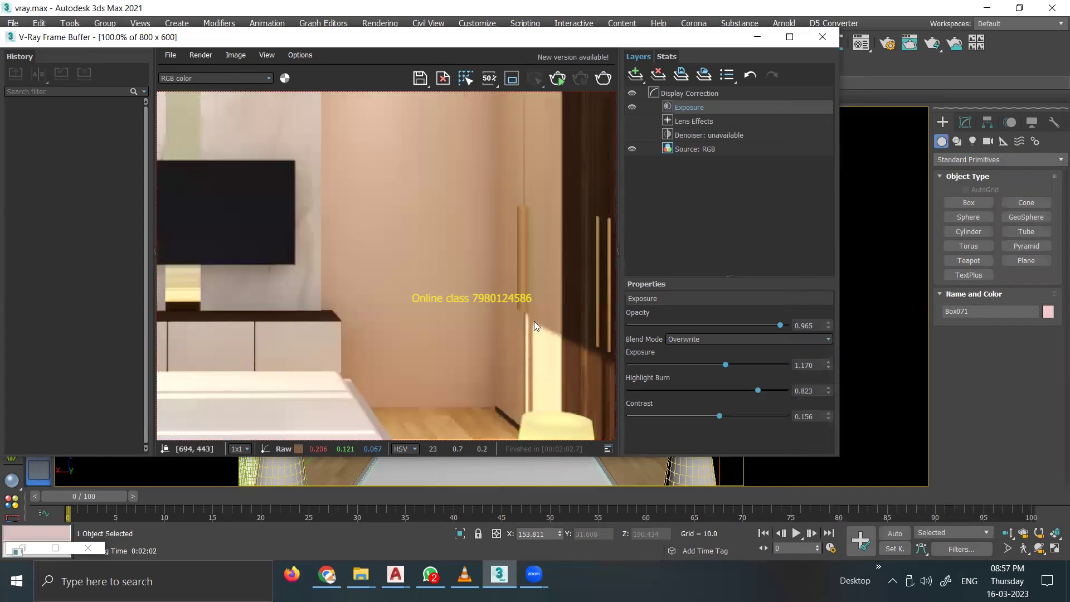
pyautogui.scroll(-1, 534, 321)
pyautogui.scroll(1, 369, 274)
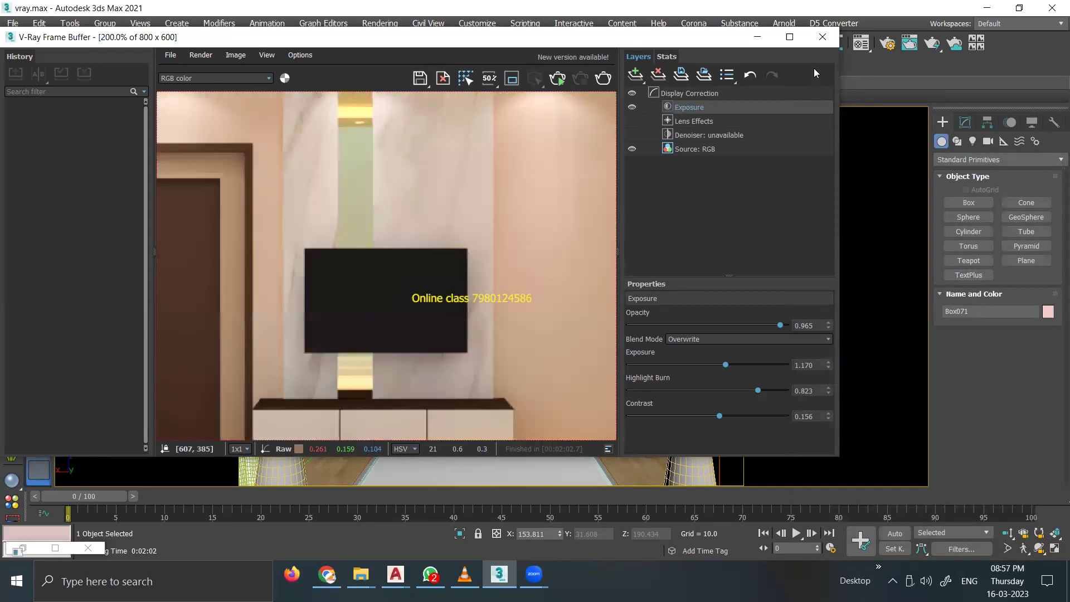
pyautogui.click(821, 38)
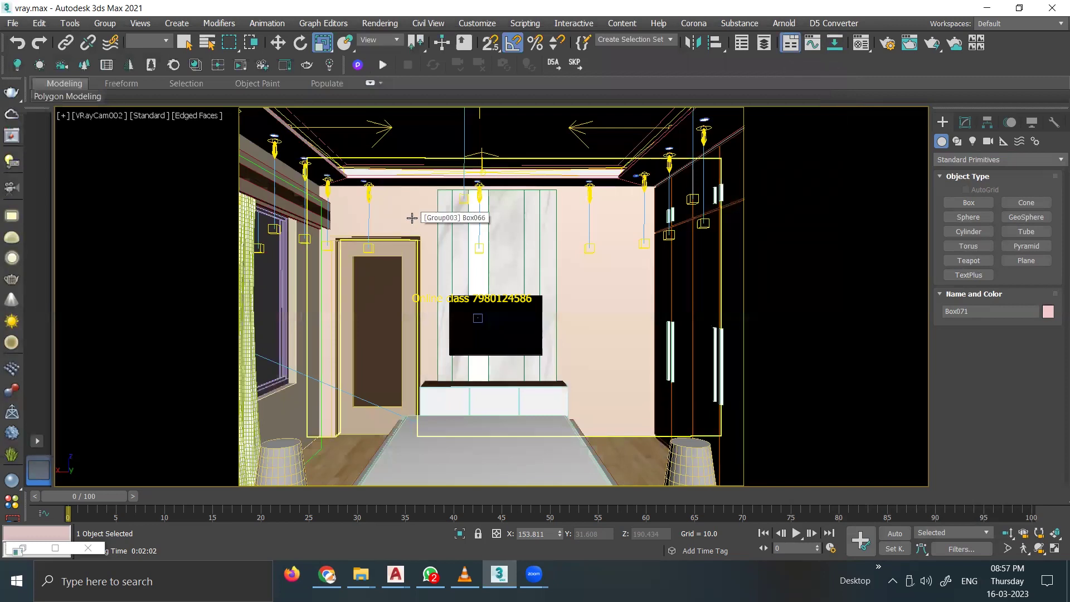
# Step: Turn the Polished Aluminum sample into a VRayLightMtl and assign it to Box069's screen face
pyautogui.press('m')
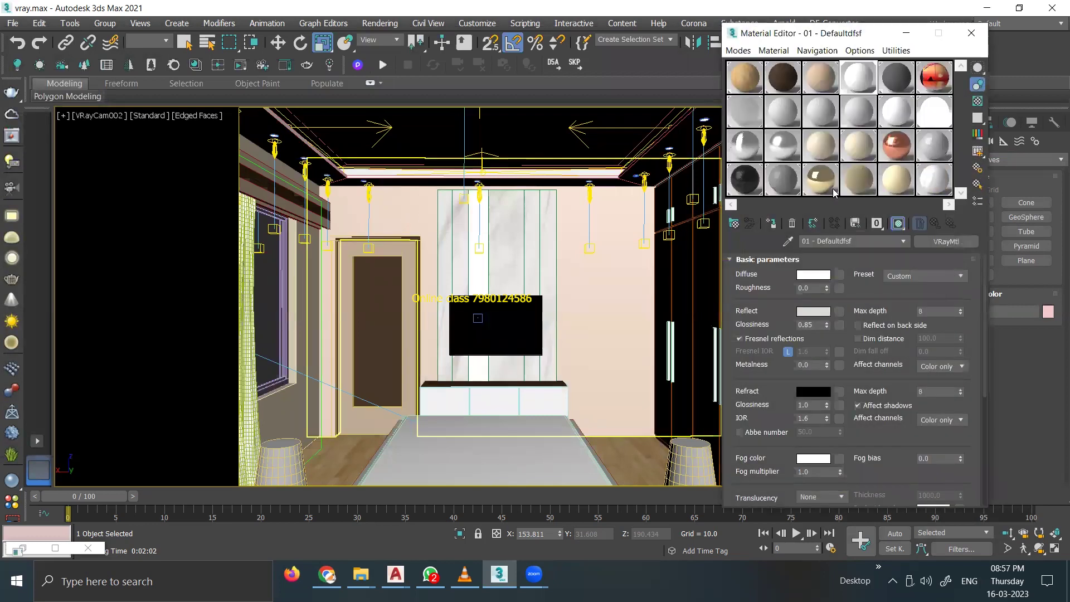
pyautogui.click(784, 146)
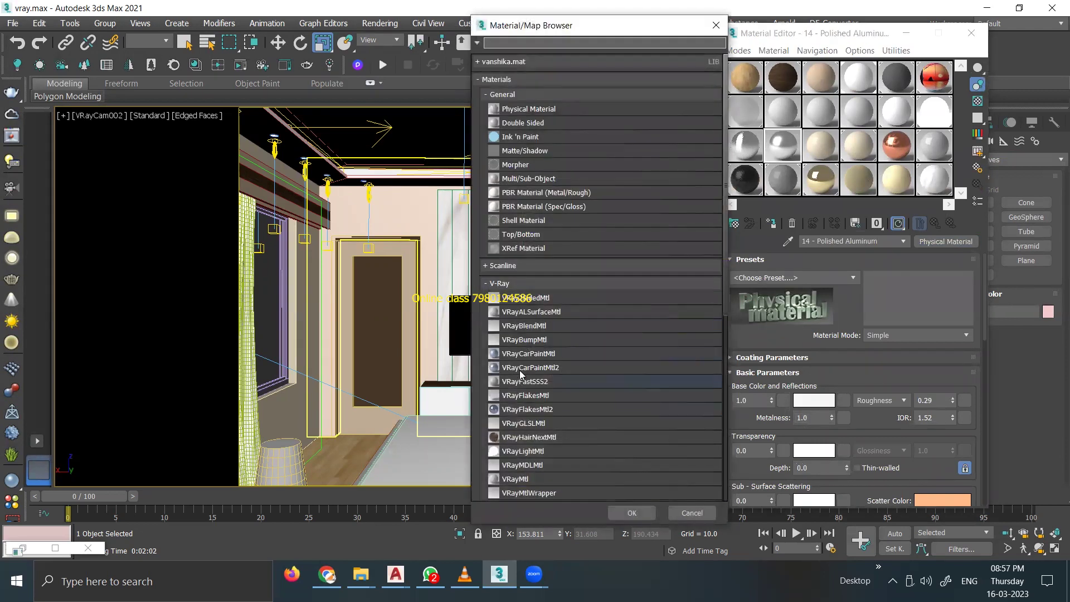
pyautogui.scroll(-1, 521, 369)
pyautogui.doubleClick(518, 411)
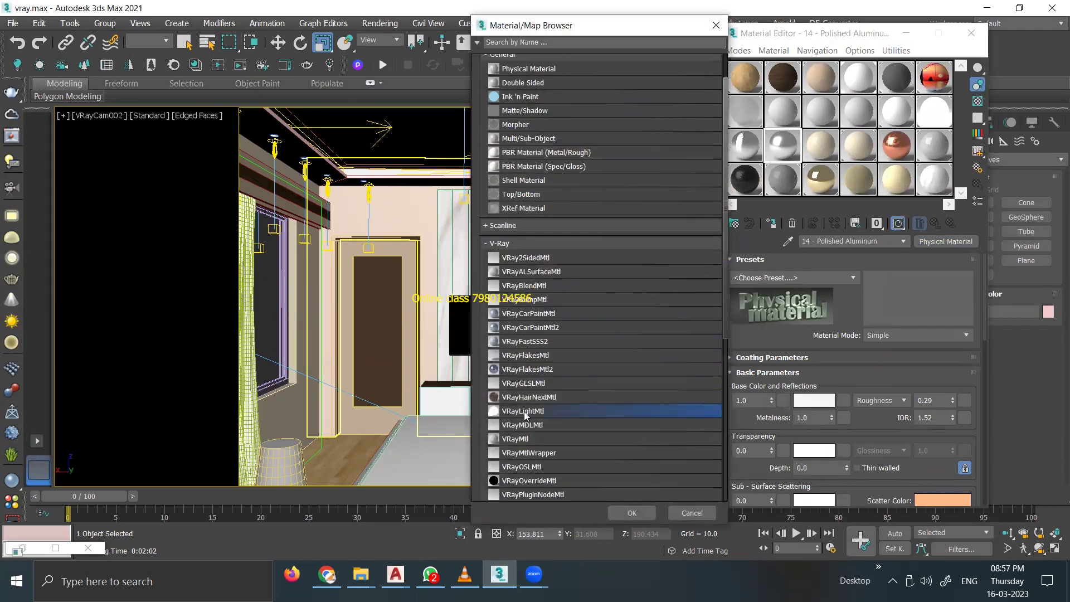
pyautogui.click(965, 122)
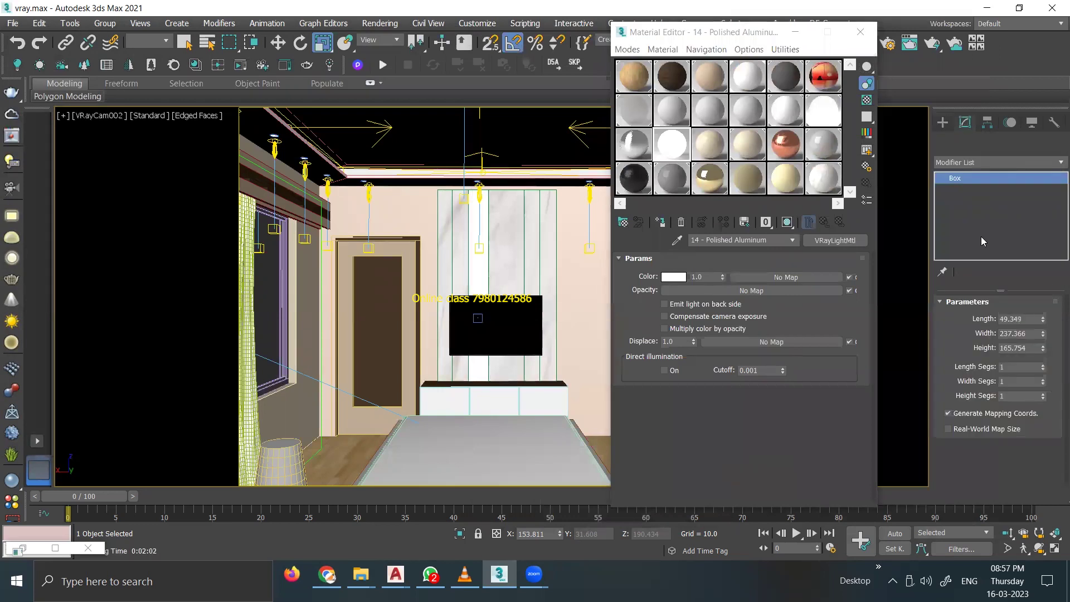
pyautogui.click(1011, 319)
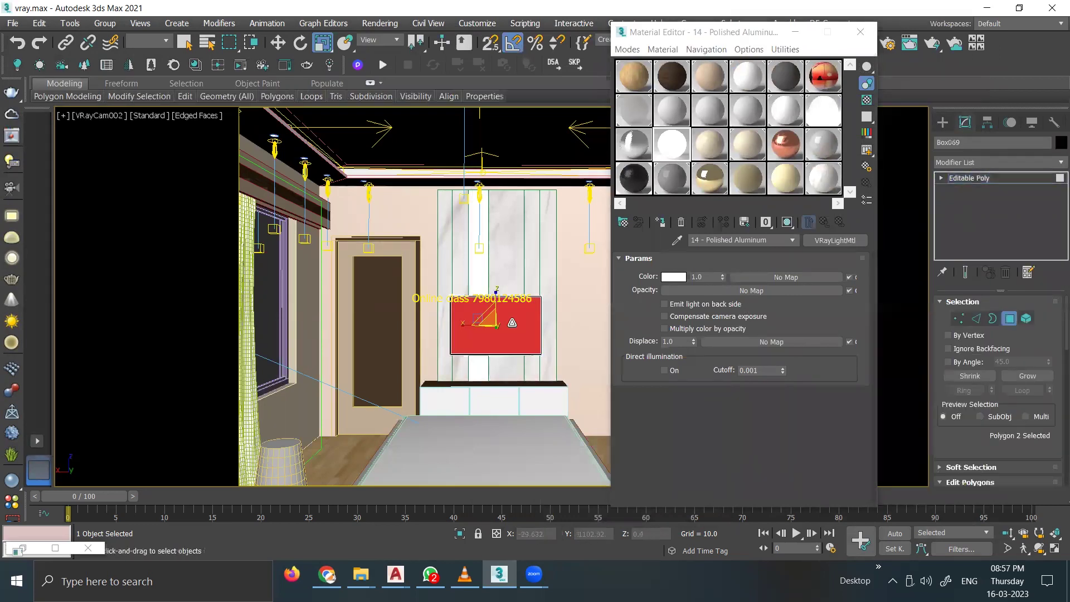
pyautogui.click(660, 222)
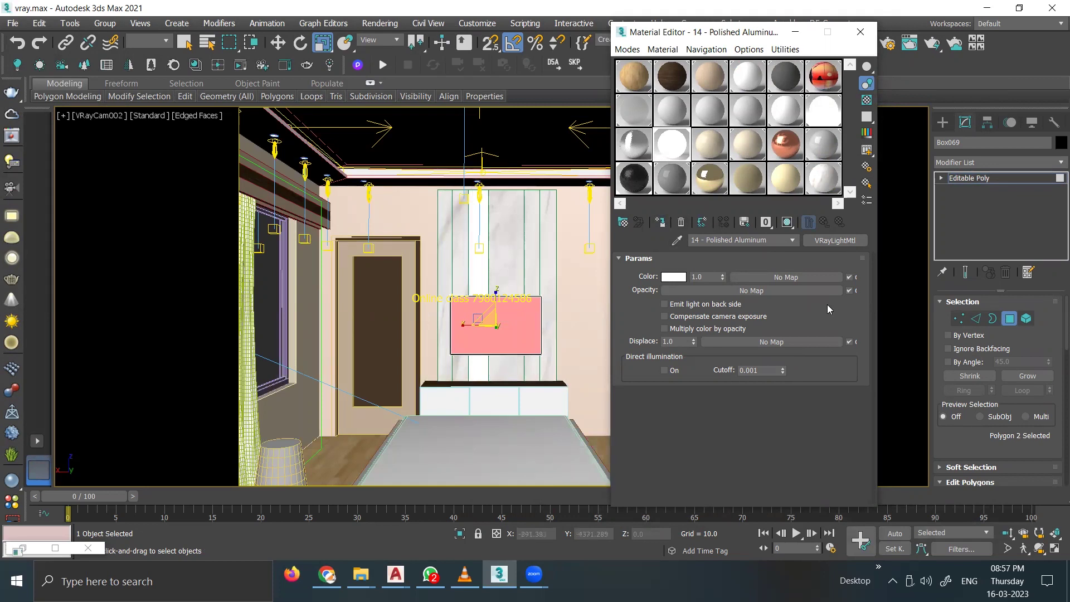
# Step: Put a Bitmap map in the VRayLightMtl's Color slot
pyautogui.click(787, 277)
pyautogui.scroll(-3, 546, 325)
pyautogui.scroll(-3, 528, 411)
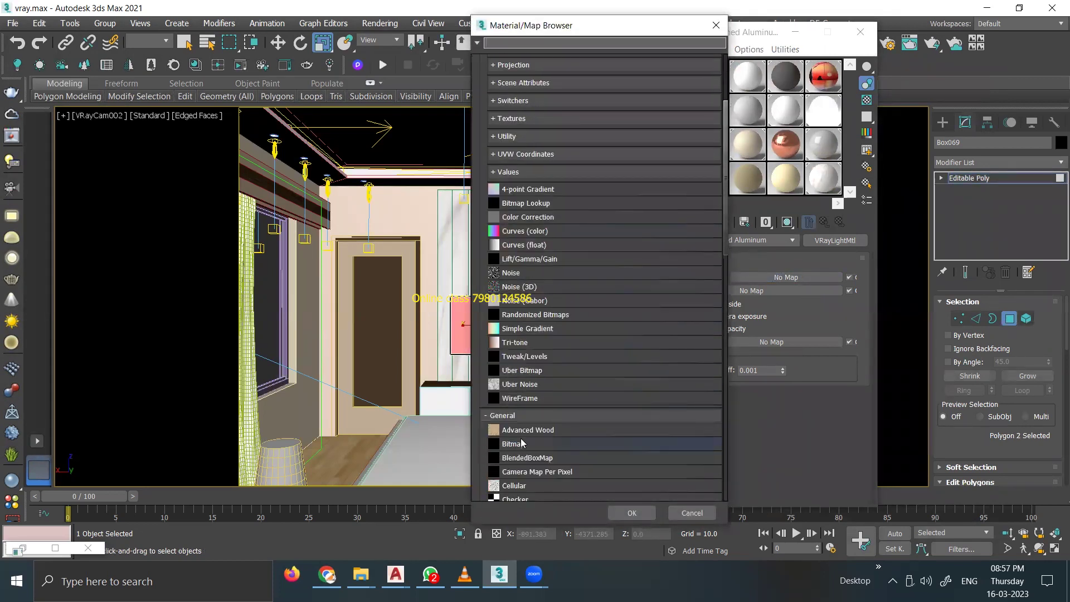
pyautogui.doubleClick(522, 444)
# Step: Load the news image images.jpg from the MATERIALS\tv folder as the bitmap
pyautogui.click(50, 143)
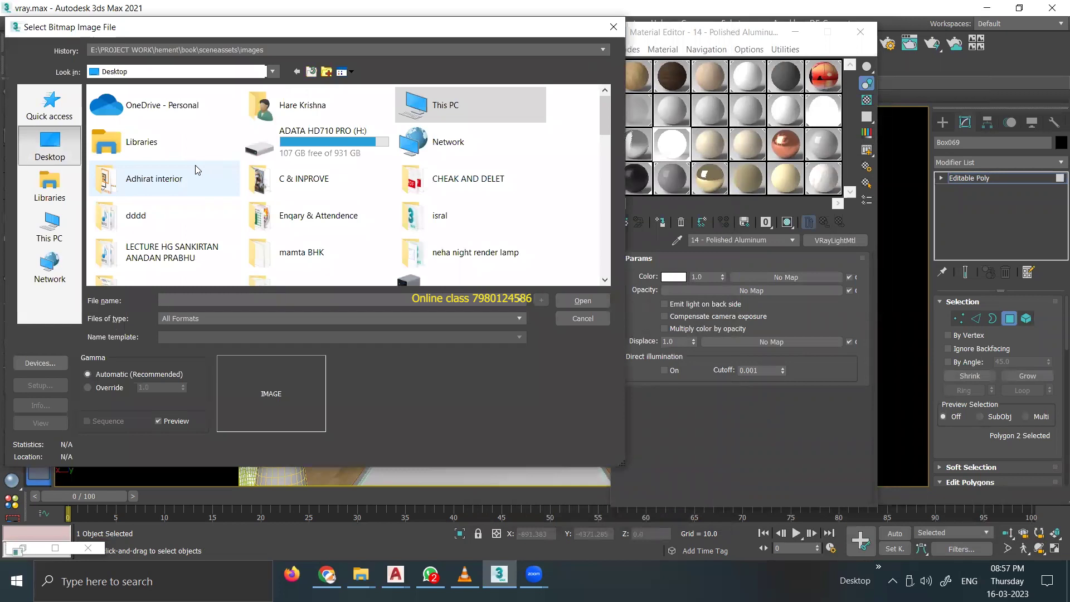
pyautogui.scroll(-5, 404, 230)
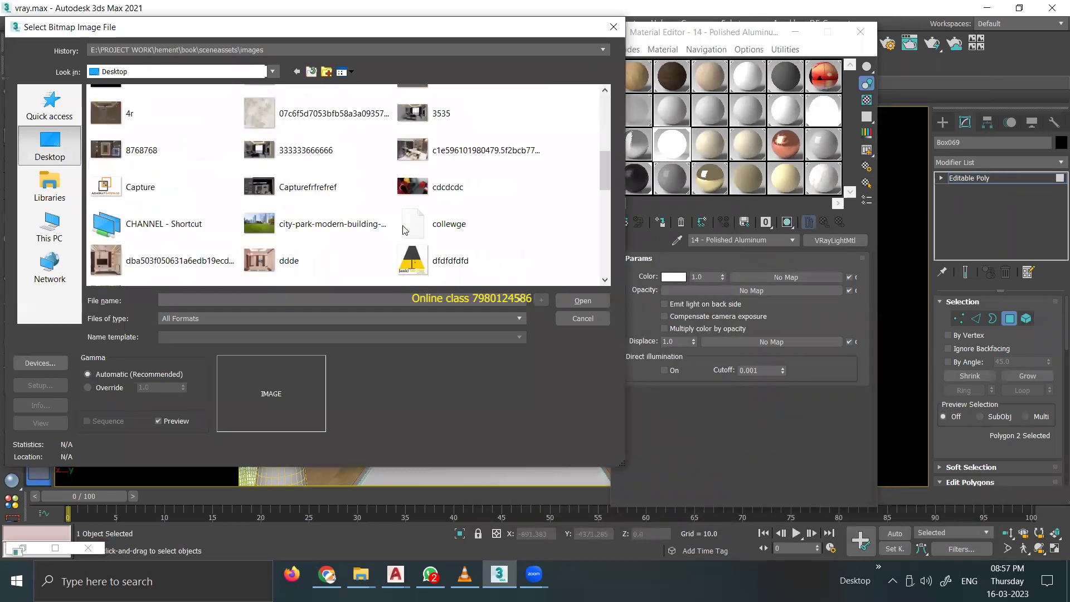
pyautogui.click(405, 230)
pyautogui.scroll(-5, 405, 229)
pyautogui.click(457, 120)
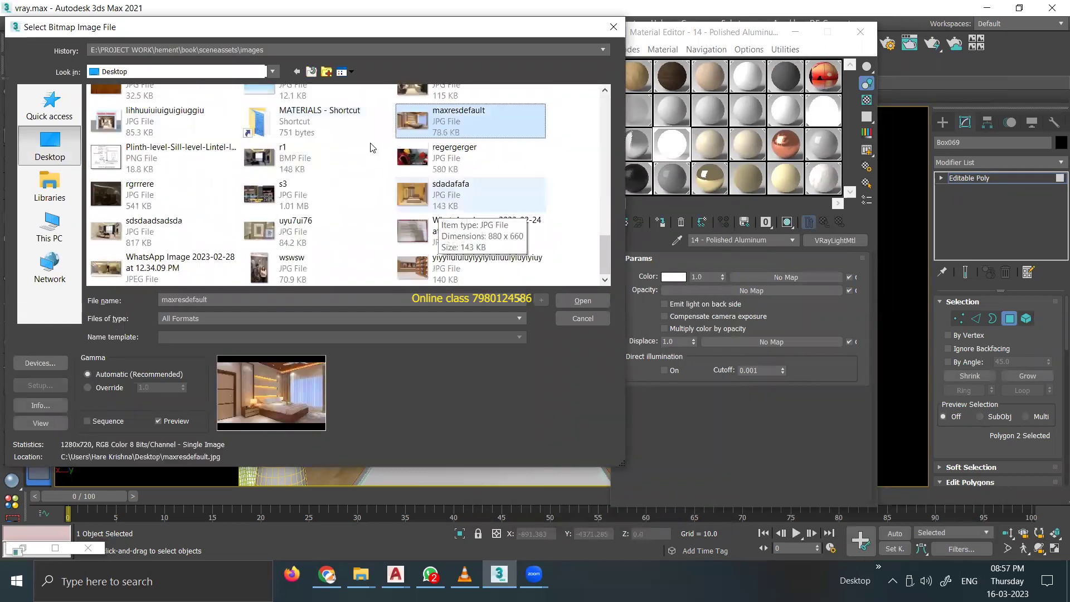
pyautogui.doubleClick(357, 128)
pyautogui.scroll(-3, 334, 184)
pyautogui.click(328, 142)
pyautogui.doubleClick(328, 142)
pyautogui.click(138, 131)
pyautogui.click(583, 301)
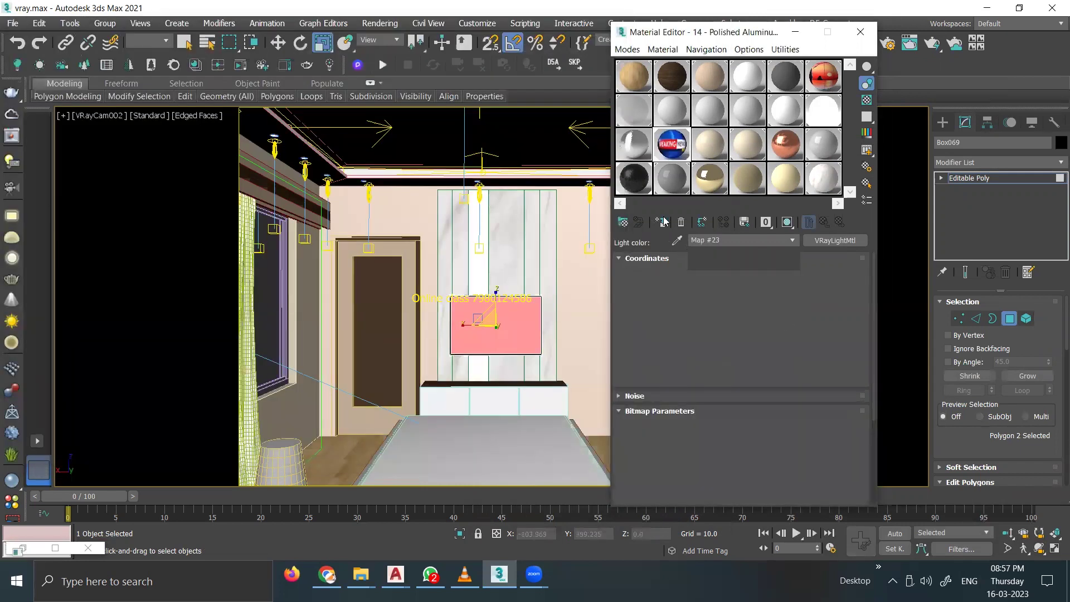
# Step: Add a UVW Map modifier with Box projection to the TV box
pyautogui.click(861, 32)
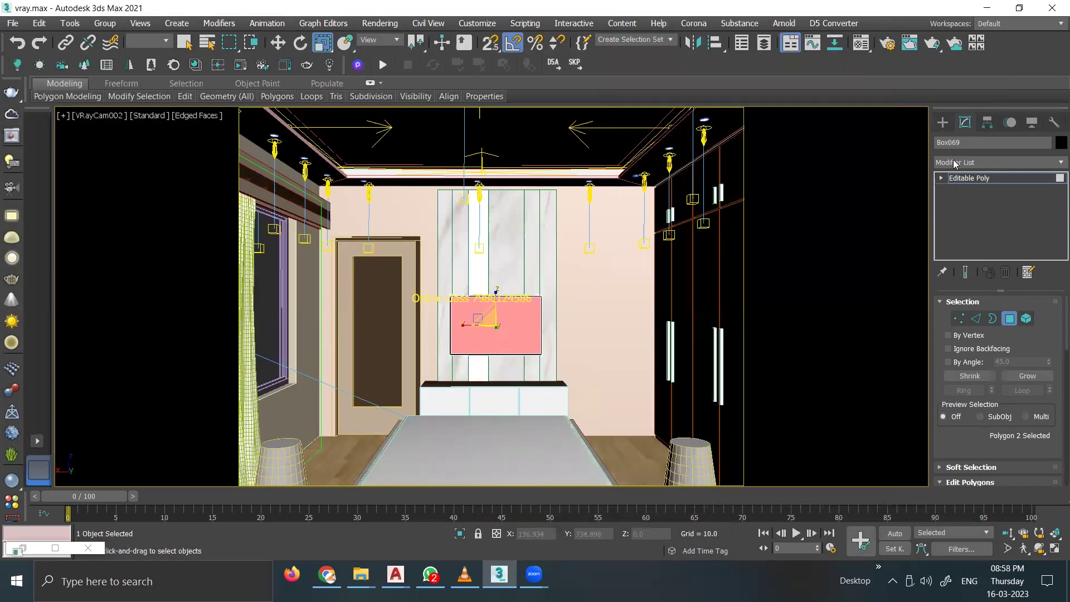
pyautogui.click(955, 163)
pyautogui.press('u')
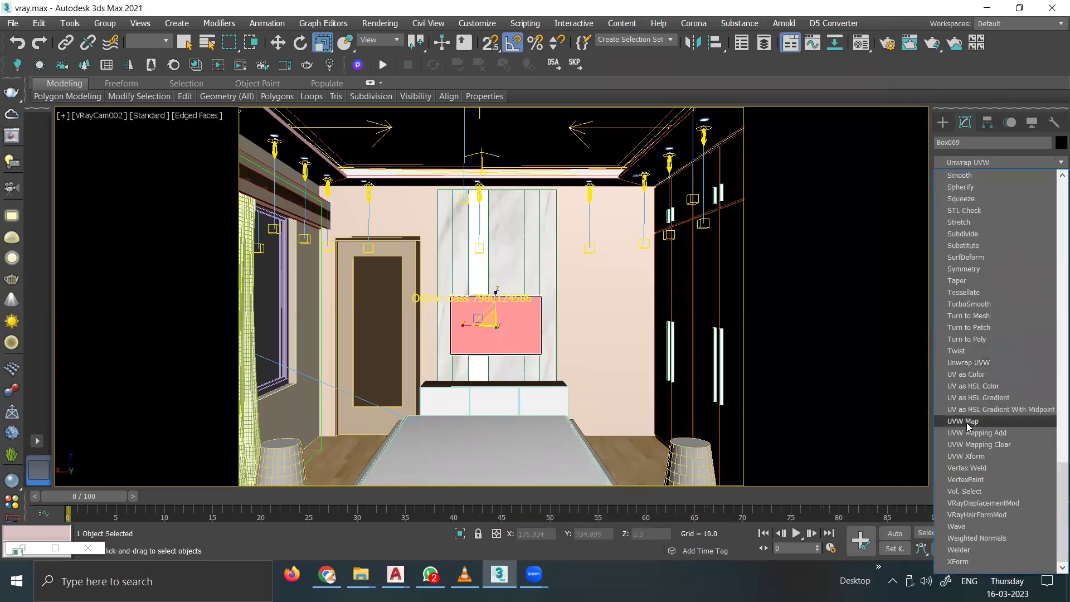
pyautogui.click(966, 423)
pyautogui.click(976, 381)
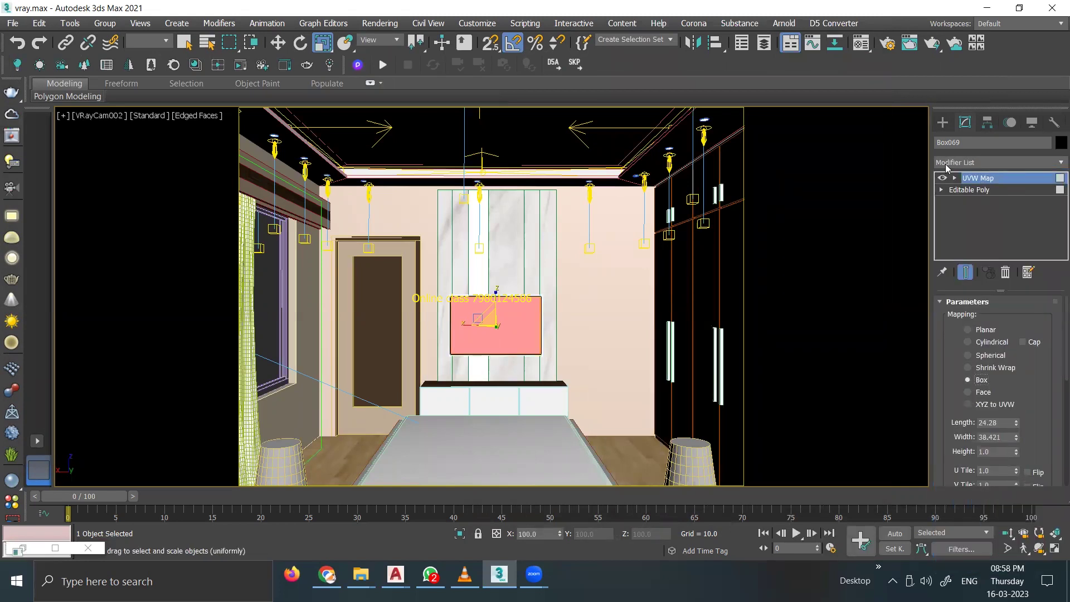
# Step: Set the screen light material's Color multiplier to 30 and render the camera view
pyautogui.press('m')
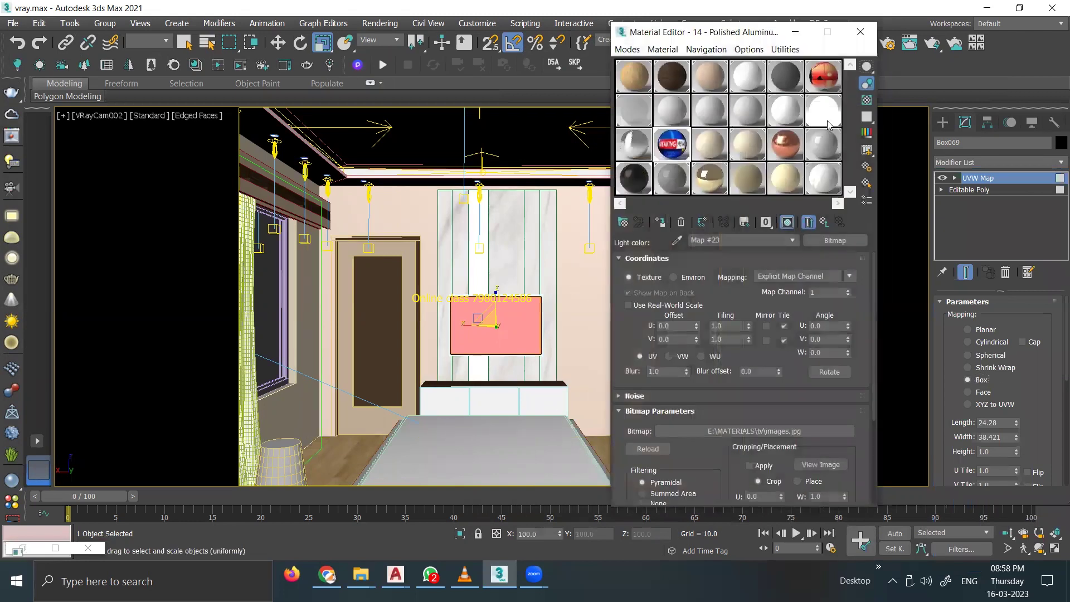
pyautogui.click(829, 124)
pyautogui.click(676, 156)
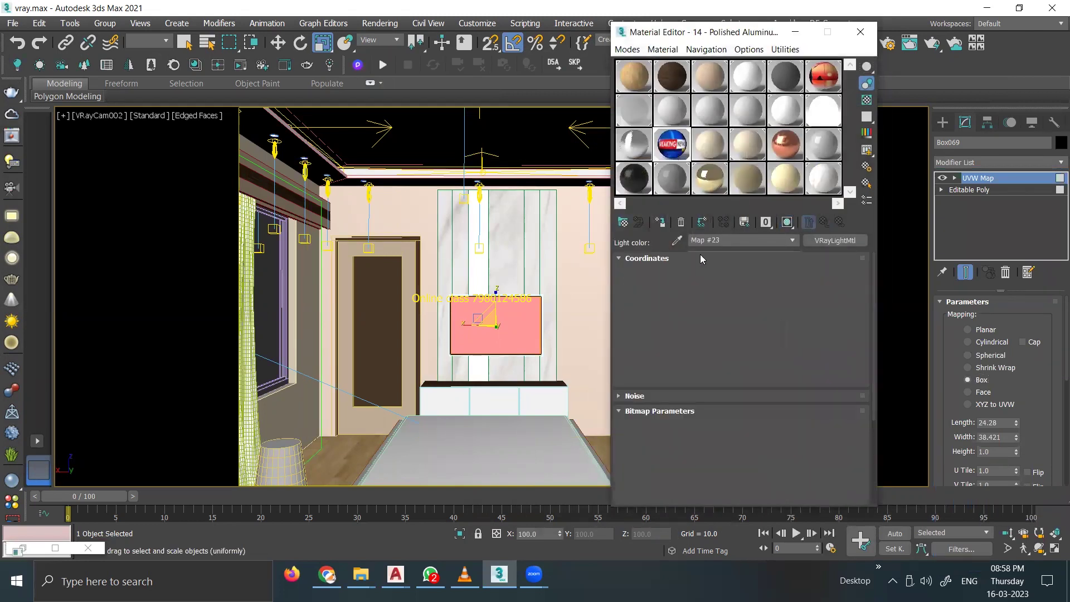
pyautogui.click(824, 222)
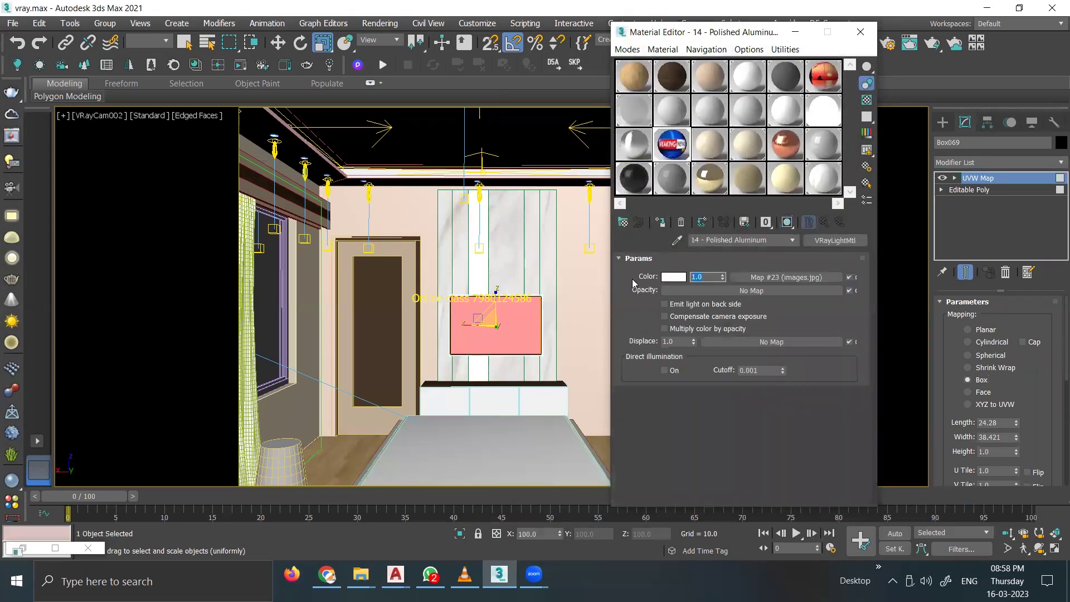
pyautogui.write('30')
pyautogui.press('Return')
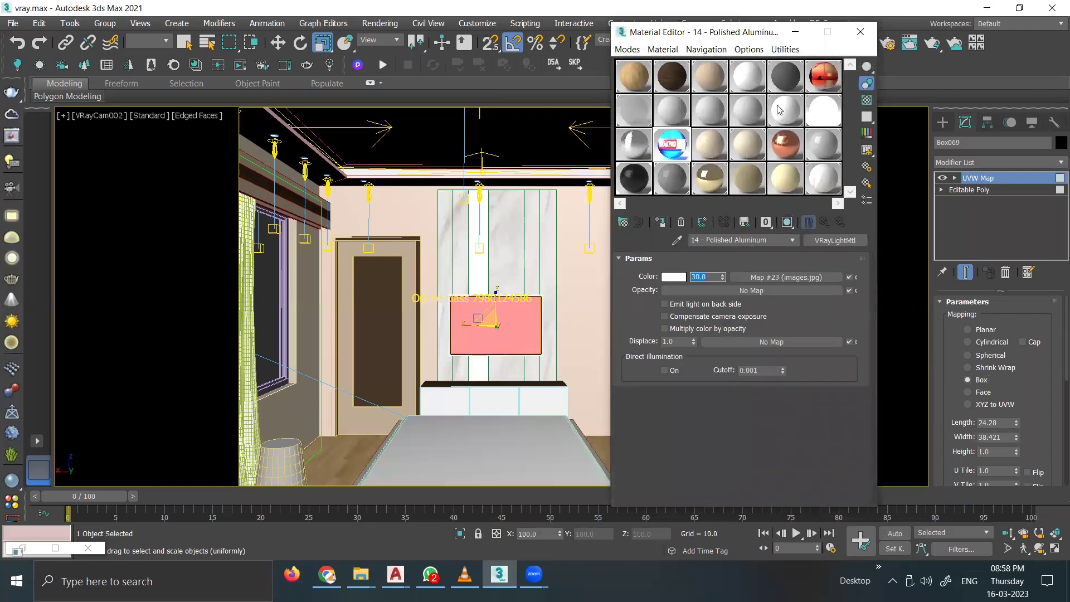
pyautogui.click(861, 32)
pyautogui.hotkey('shift', 'q')
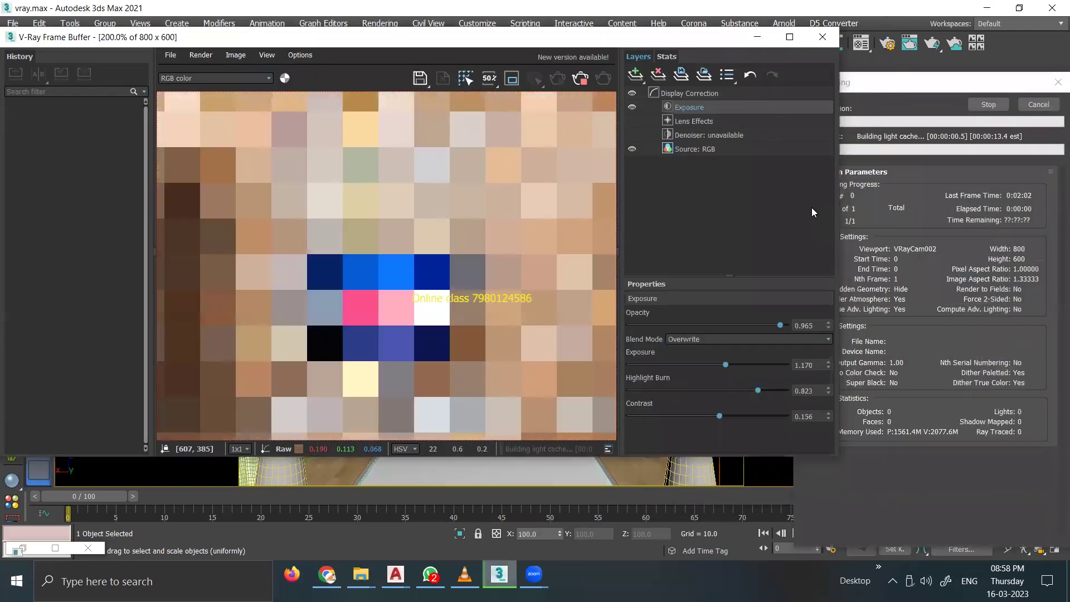
# Step: Wait about 1 minute 51 seconds for the V-Ray render with the glowing TV news image
pyautogui.scroll(-2, 427, 277)
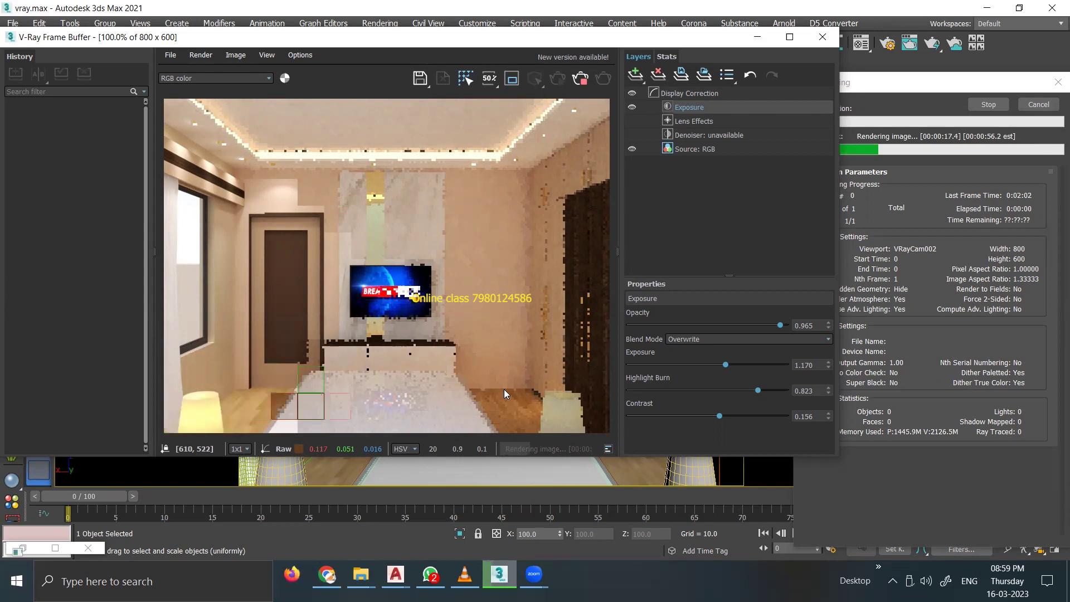
pyautogui.scroll(1, 364, 261)
pyautogui.scroll(-1, 364, 261)
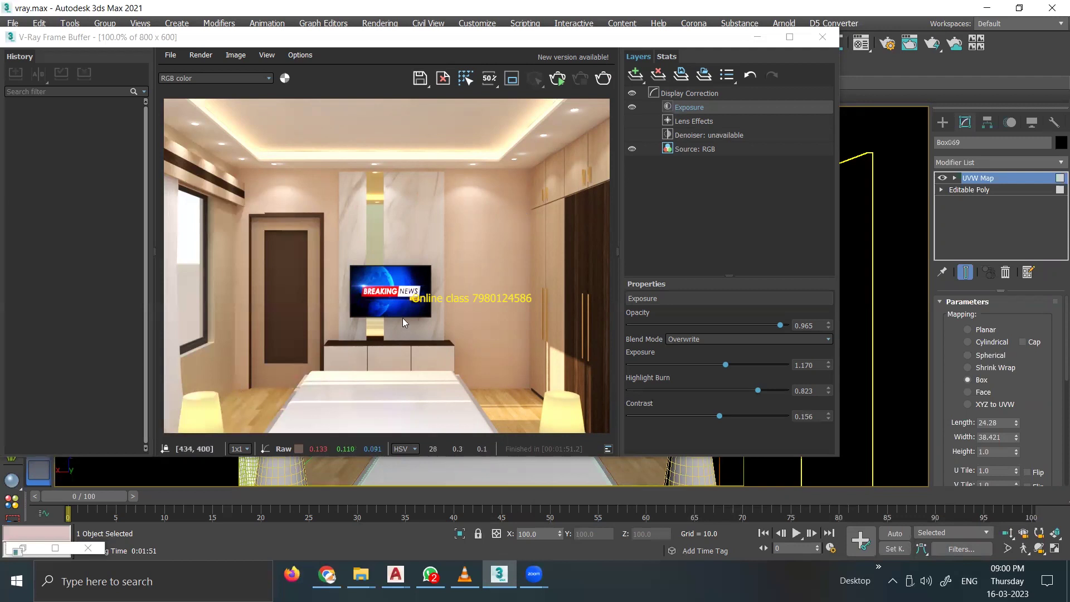
# Step: Save the TV-wall render as a JPEG in the student's folder, then close the VFB
pyautogui.click(790, 37)
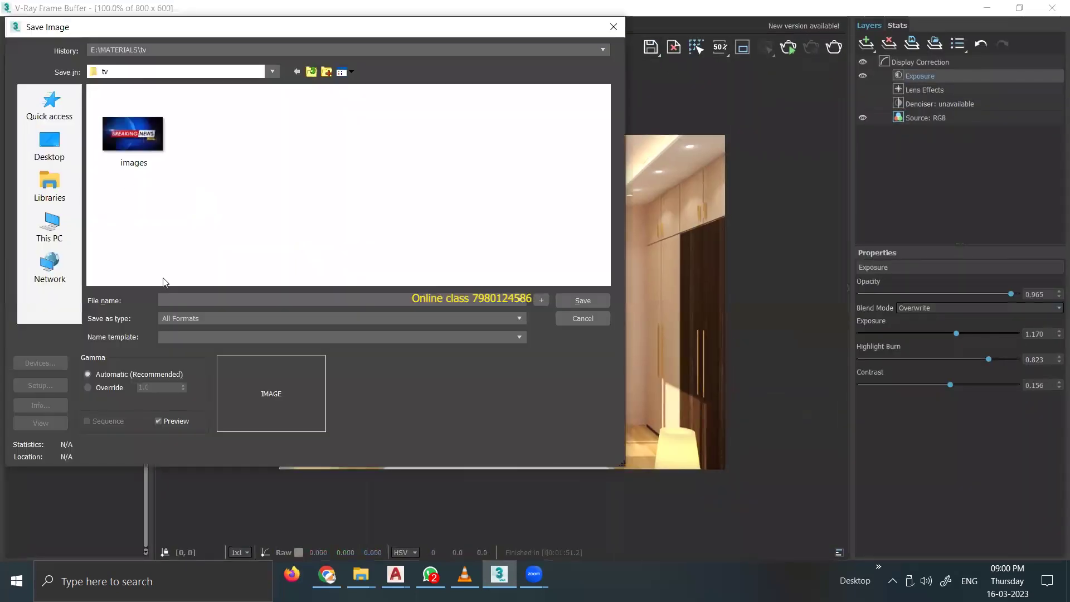
pyautogui.click(50, 144)
pyautogui.click(178, 71)
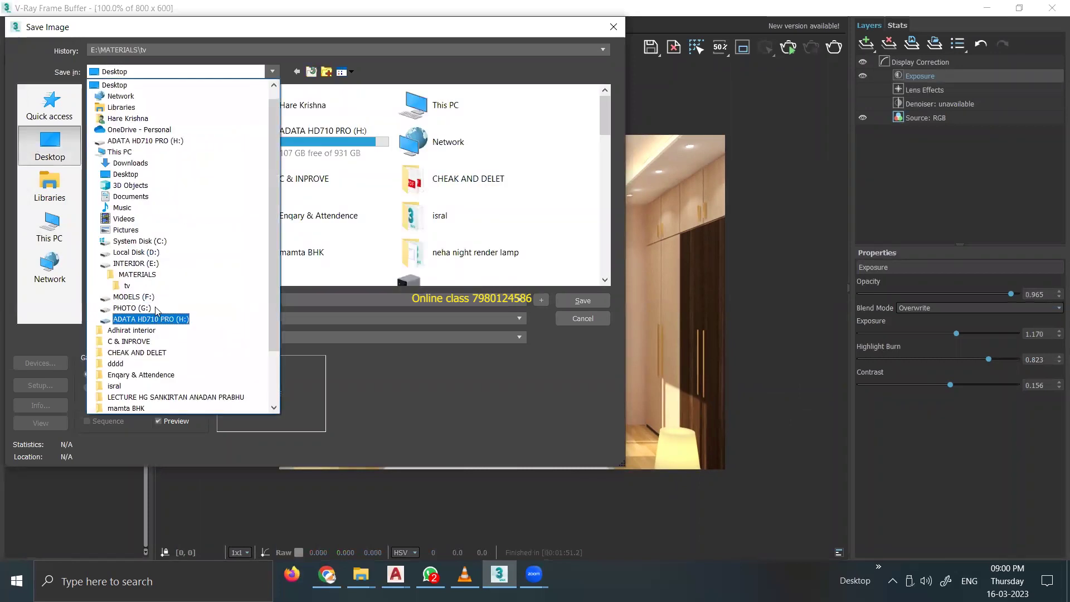
pyautogui.click(156, 264)
pyautogui.doubleClick(137, 225)
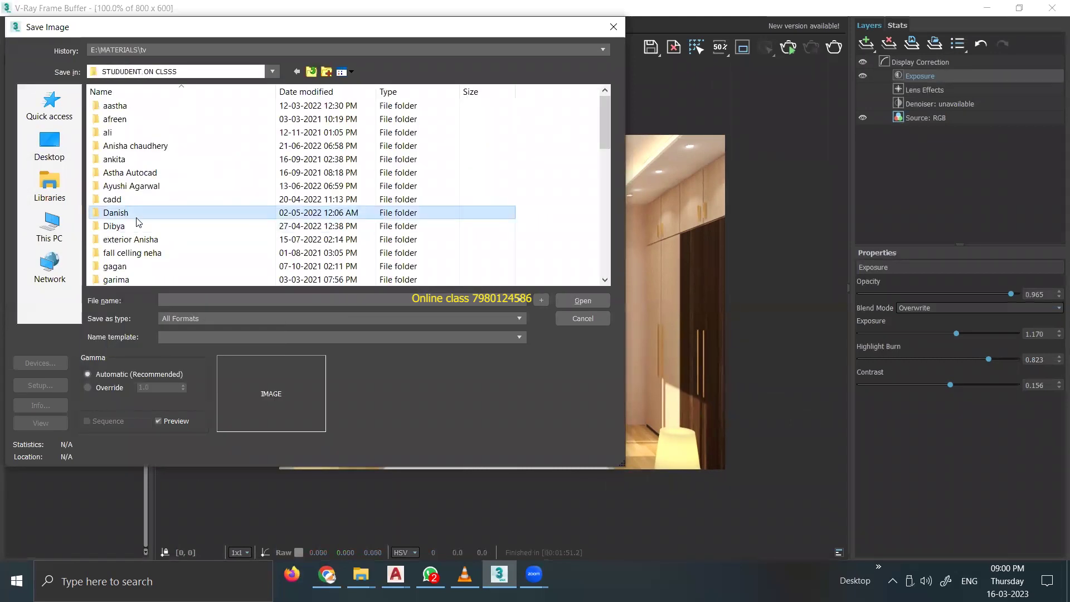
pyautogui.scroll(-5, 136, 220)
pyautogui.doubleClick(115, 105)
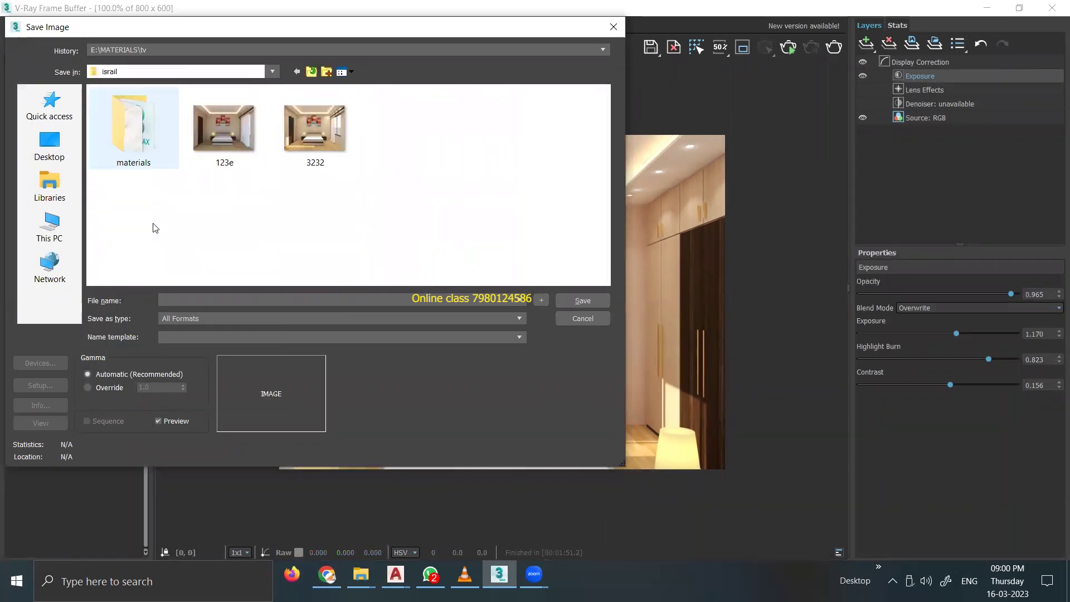
pyautogui.click(182, 319)
pyautogui.click(189, 393)
pyautogui.click(583, 301)
pyautogui.click(292, 336)
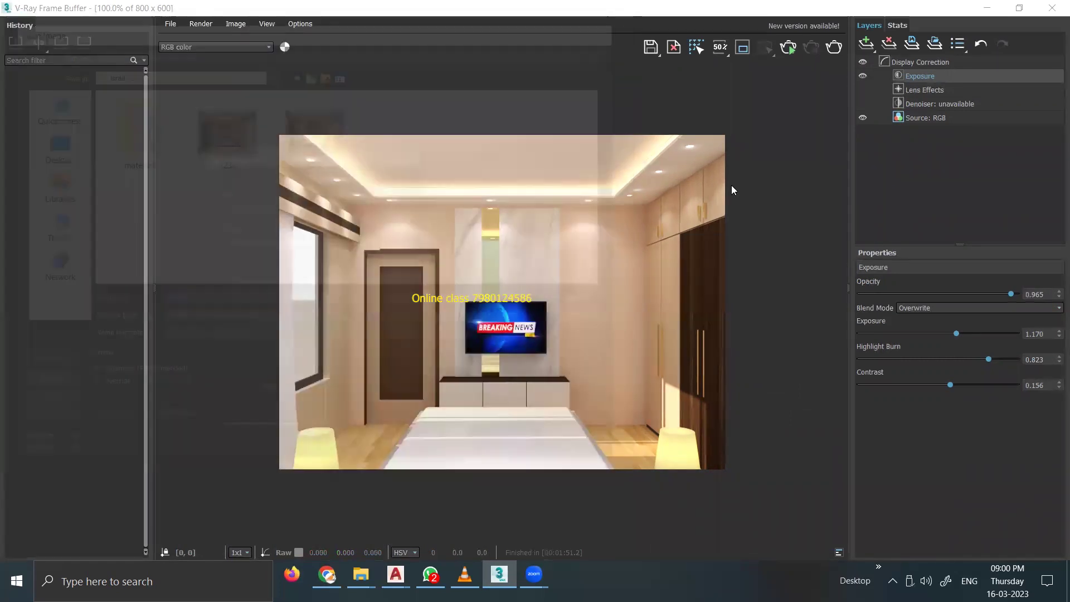
pyautogui.click(1052, 7)
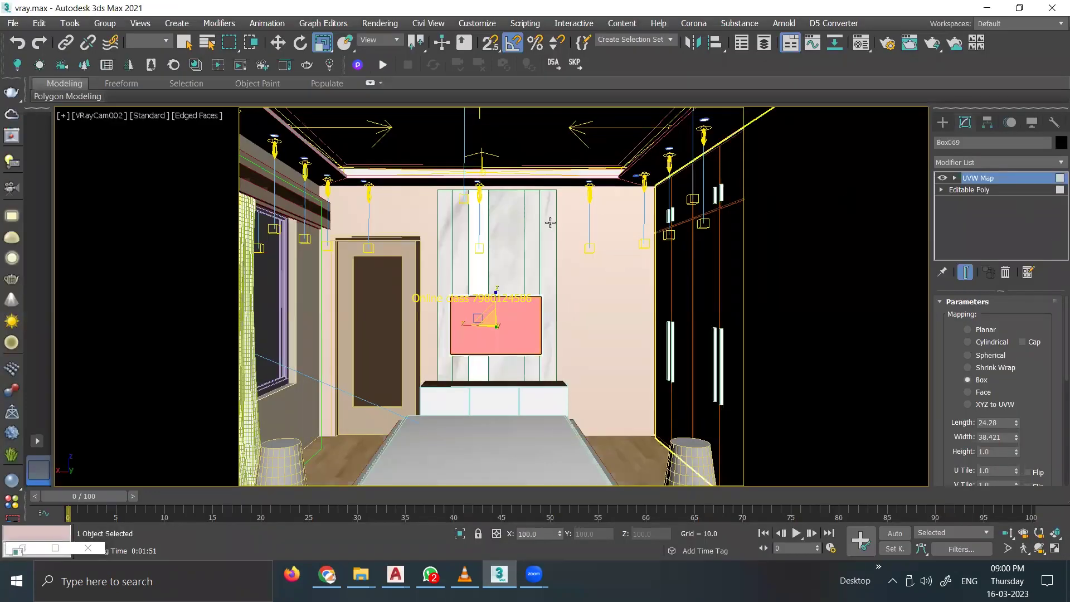
# Step: Switch to a Perspective view and zoom in on the wardrobe base
pyautogui.click(278, 43)
pyautogui.click(577, 211)
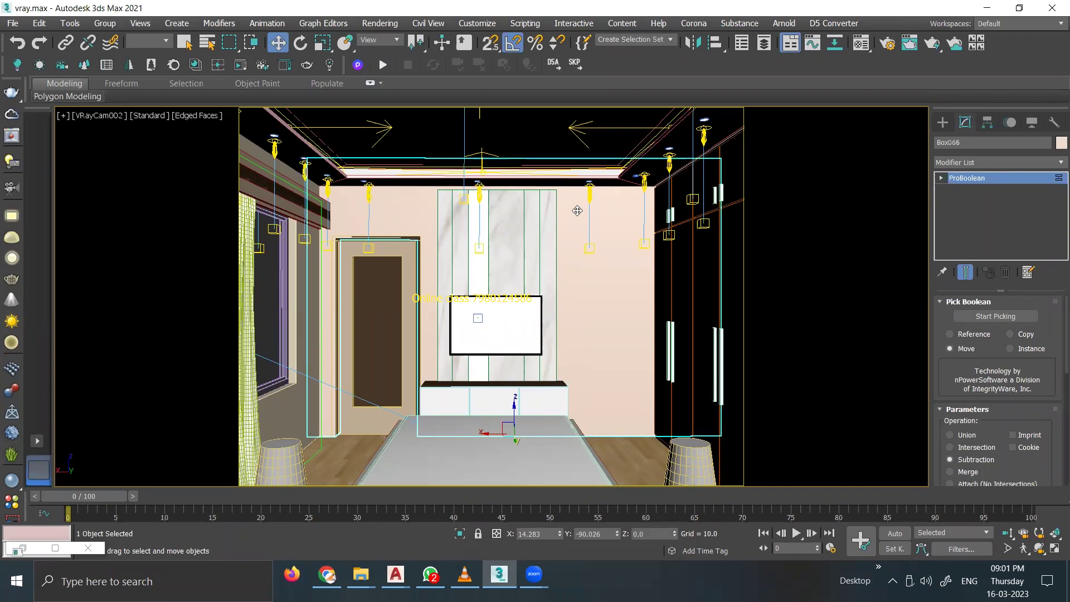
pyautogui.press('p')
pyautogui.moveTo(578, 210)
pyautogui.keyDown('alt'); pyautogui.mouseDown(button='middle')
pyautogui.moveTo(499, 259)
pyautogui.moveTo(494, 227)
pyautogui.mouseUp(button='middle'); pyautogui.keyUp('alt')
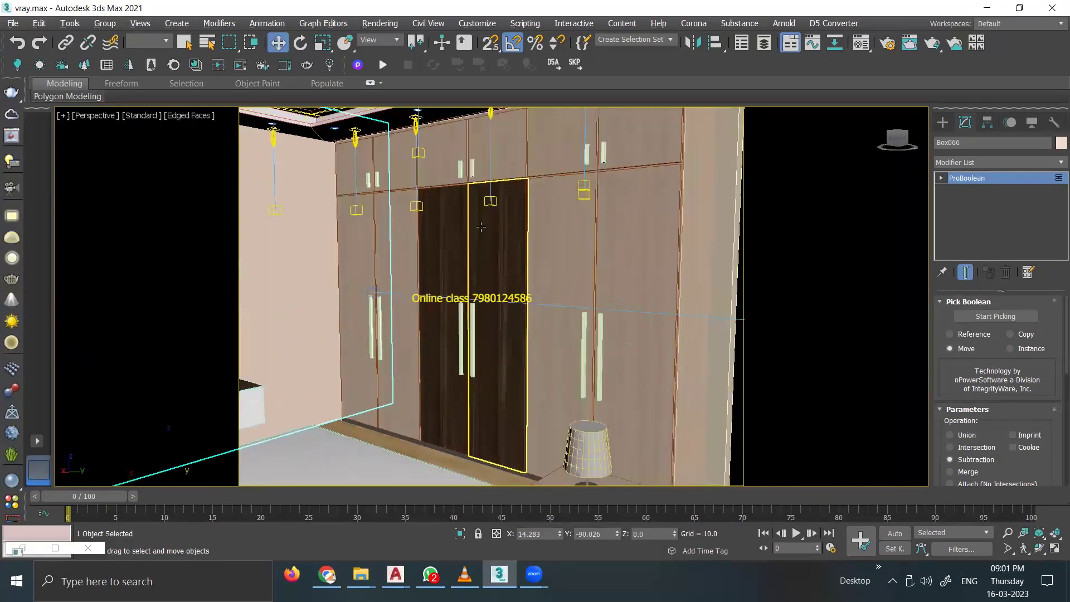
pyautogui.scroll(3, 494, 227)
pyautogui.scroll(3, 495, 262)
pyautogui.scroll(3, 496, 296)
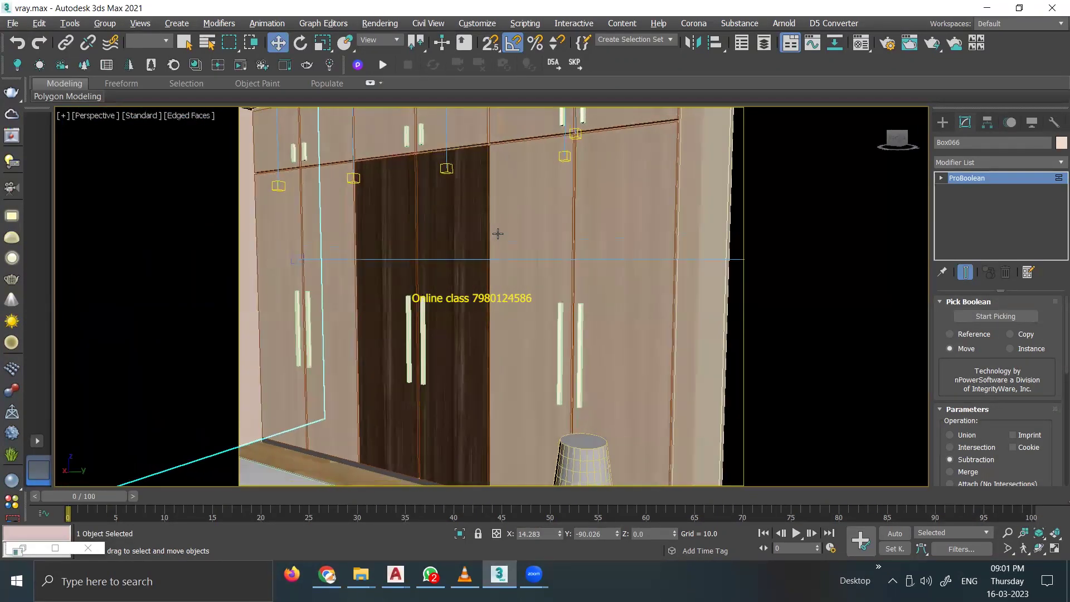
pyautogui.scroll(-3, 496, 307)
pyautogui.scroll(3, 474, 391)
# Step: Select the skirting strip Box062 together with the adjoining wardrobe side panel
pyautogui.click(467, 409)
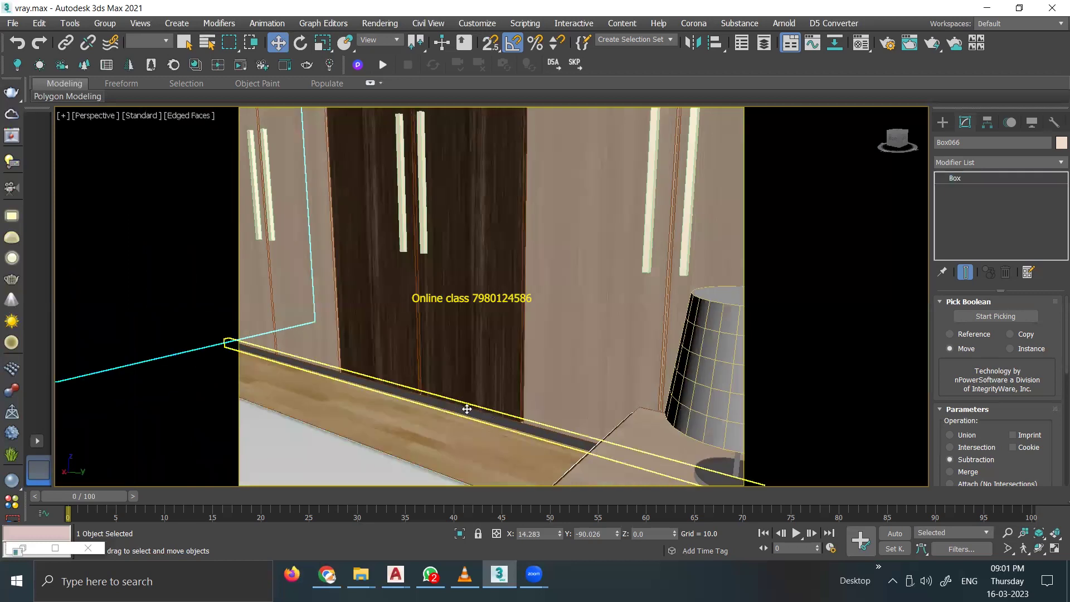
pyautogui.scroll(4, 453, 399)
pyautogui.moveTo(453, 400)
pyautogui.keyDown('alt'); pyautogui.mouseDown(button='middle')
pyautogui.moveTo(479, 408)
pyautogui.moveTo(589, 366)
pyautogui.mouseUp(button='middle'); pyautogui.keyUp('alt')
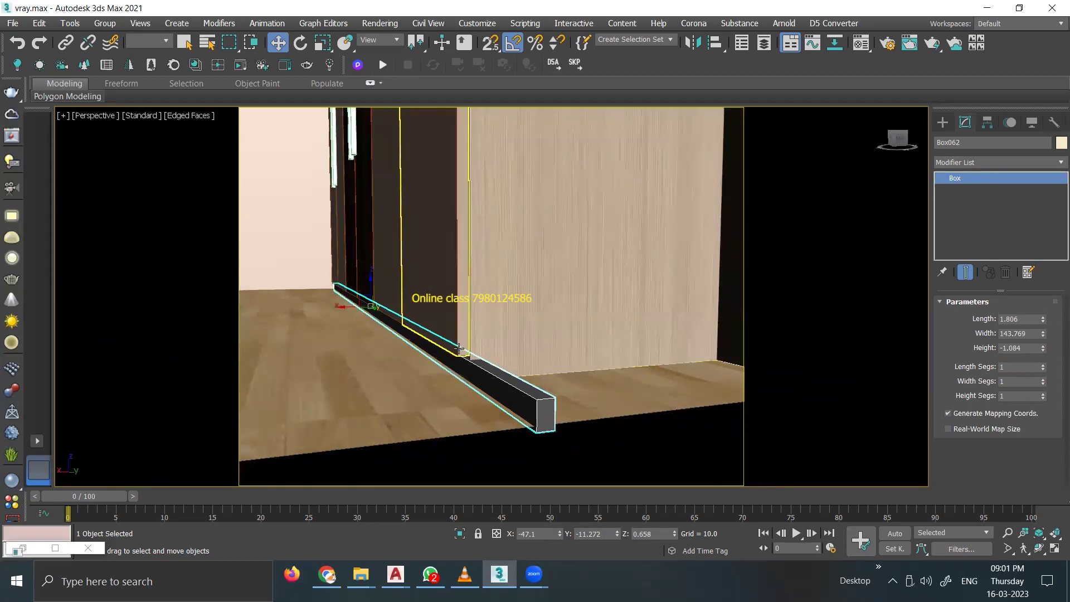
pyautogui.scroll(2, 460, 348)
pyautogui.keyDown('ctrl'); pyautogui.click(574, 277); pyautogui.keyUp('ctrl')
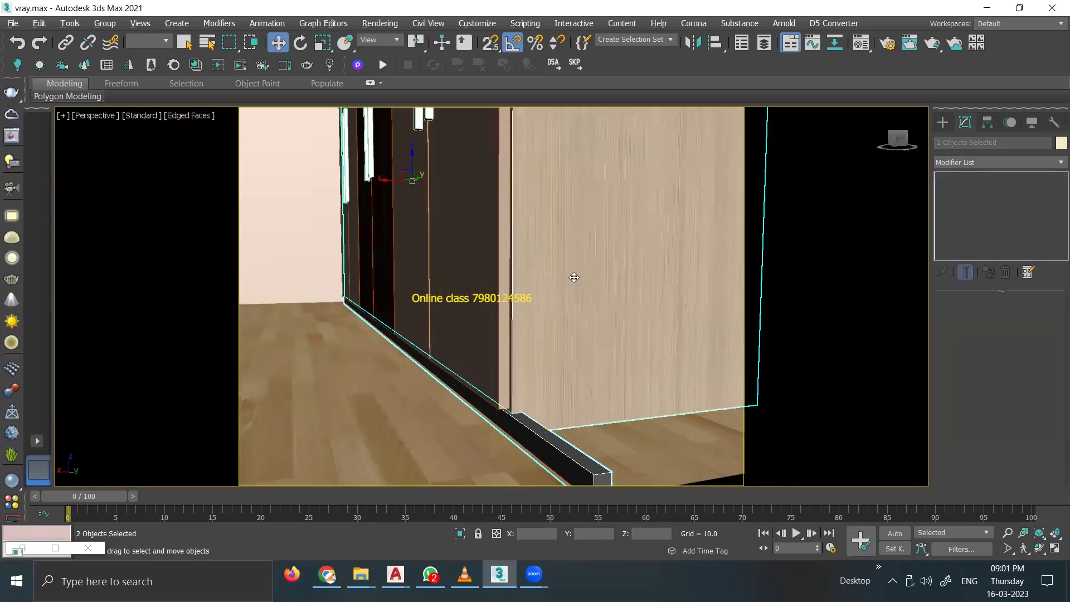
# Step: Briefly isolate the two selected objects, then end isolation to show the full bedroom
pyautogui.hotkey('alt', 'q')
pyautogui.rightClick(631, 304)
pyautogui.click(638, 239)
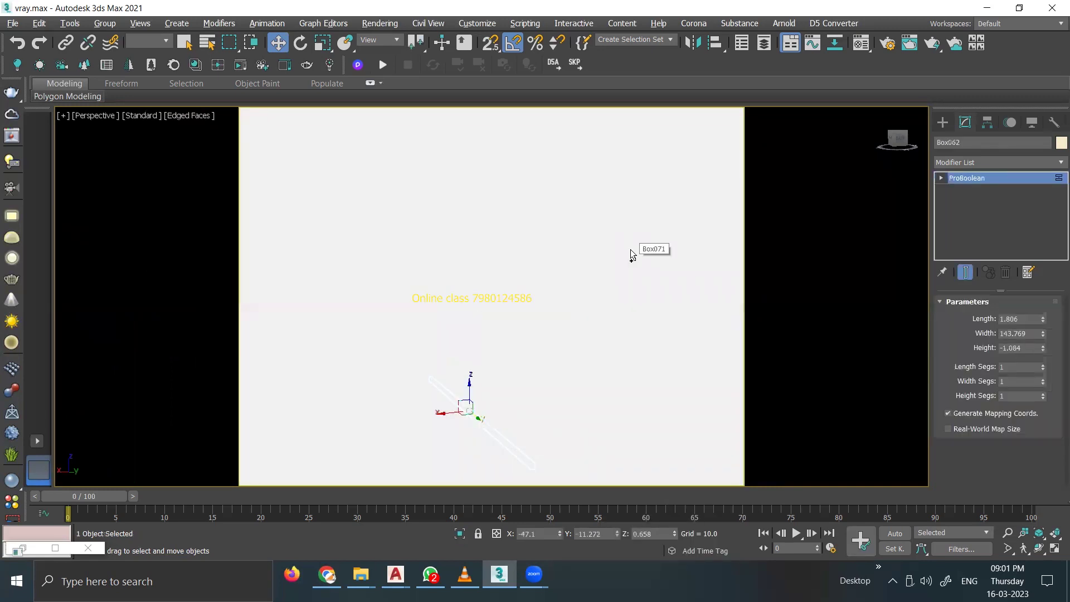
pyautogui.rightClick(601, 265)
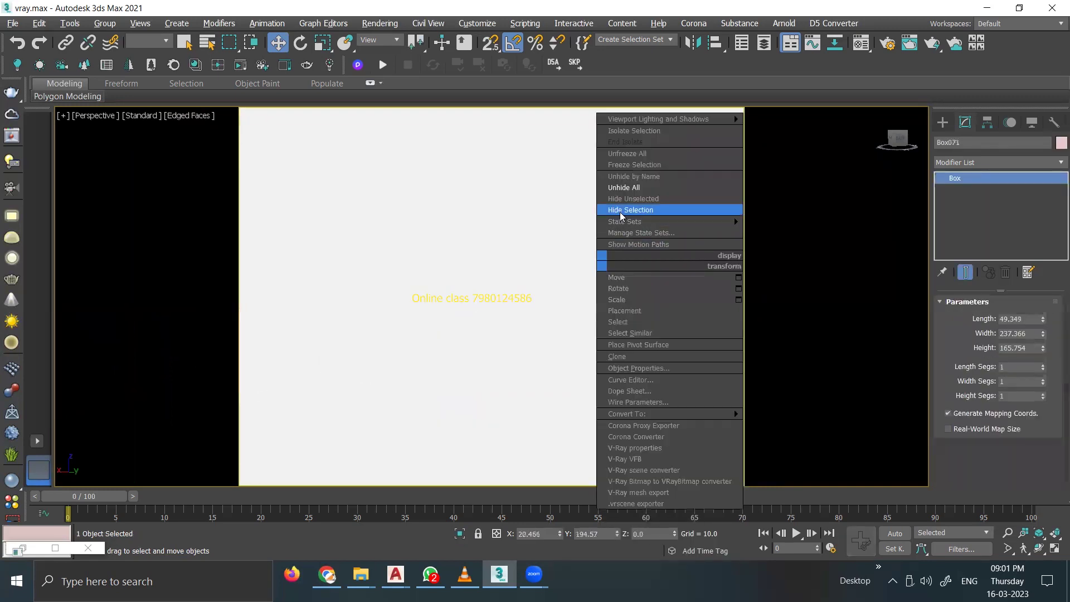
pyautogui.click(619, 212)
# Step: Delete the old skirting board Box062
pyautogui.scroll(5, 508, 377)
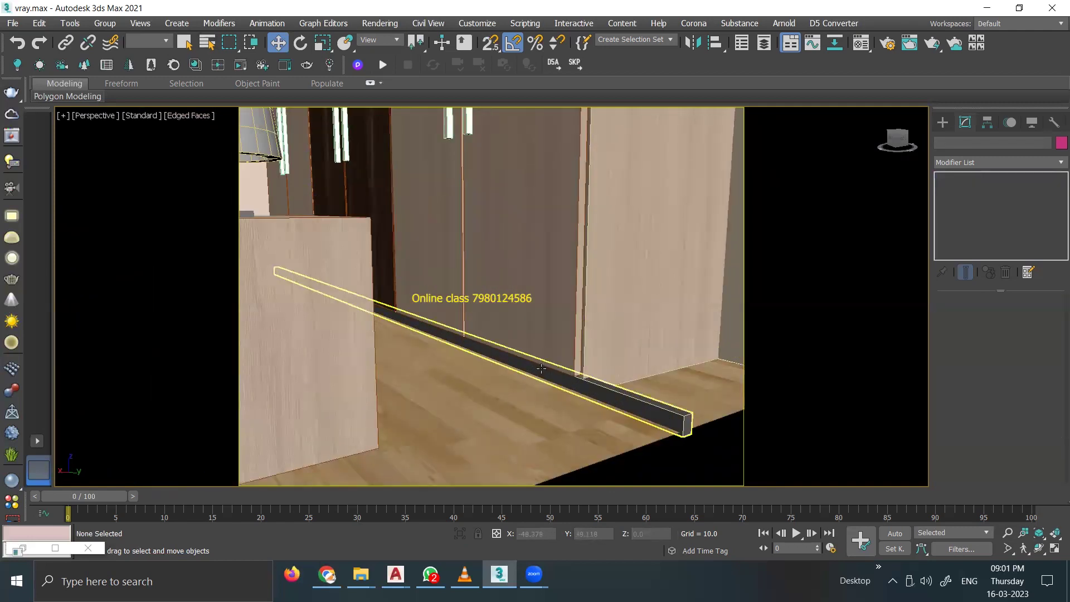
pyautogui.click(542, 368)
pyautogui.moveTo(541, 368)
pyautogui.keyDown('alt'); pyautogui.mouseDown(button='middle')
pyautogui.moveTo(542, 378)
pyautogui.moveTo(433, 354)
pyautogui.mouseUp(button='middle'); pyautogui.keyUp('alt')
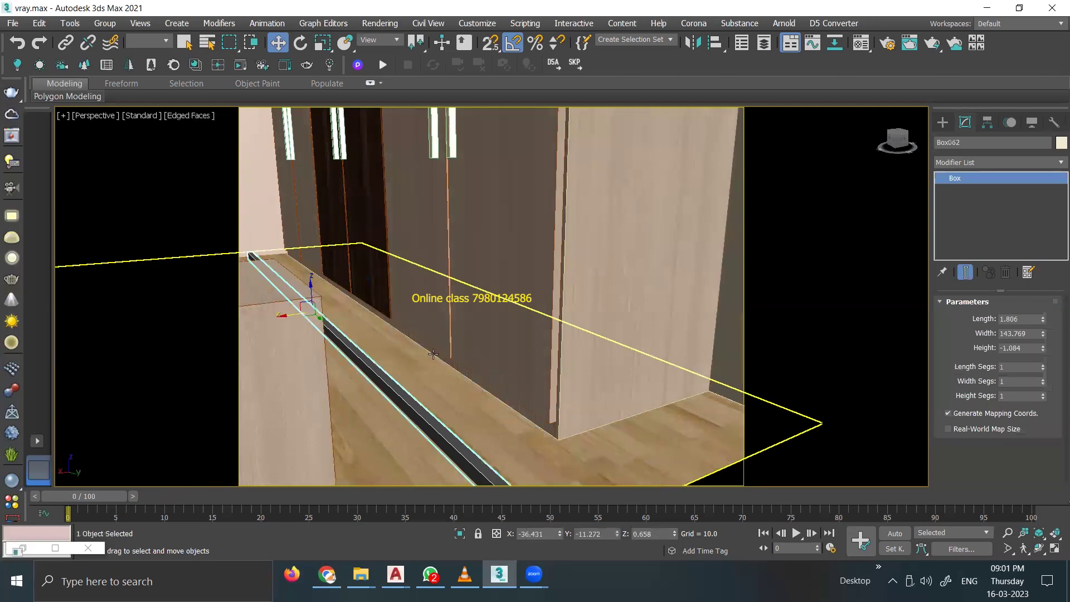
pyautogui.press('Delete')
# Step: Select wardrobe base Box024 and draw a small box near the wall corner
pyautogui.click(606, 399)
pyautogui.moveTo(606, 399)
pyautogui.keyDown('alt'); pyautogui.mouseDown(button='middle')
pyautogui.moveTo(482, 366)
pyautogui.moveTo(586, 397)
pyautogui.moveTo(549, 377)
pyautogui.mouseUp(button='middle'); pyautogui.keyUp('alt')
pyautogui.scroll(3, 550, 377)
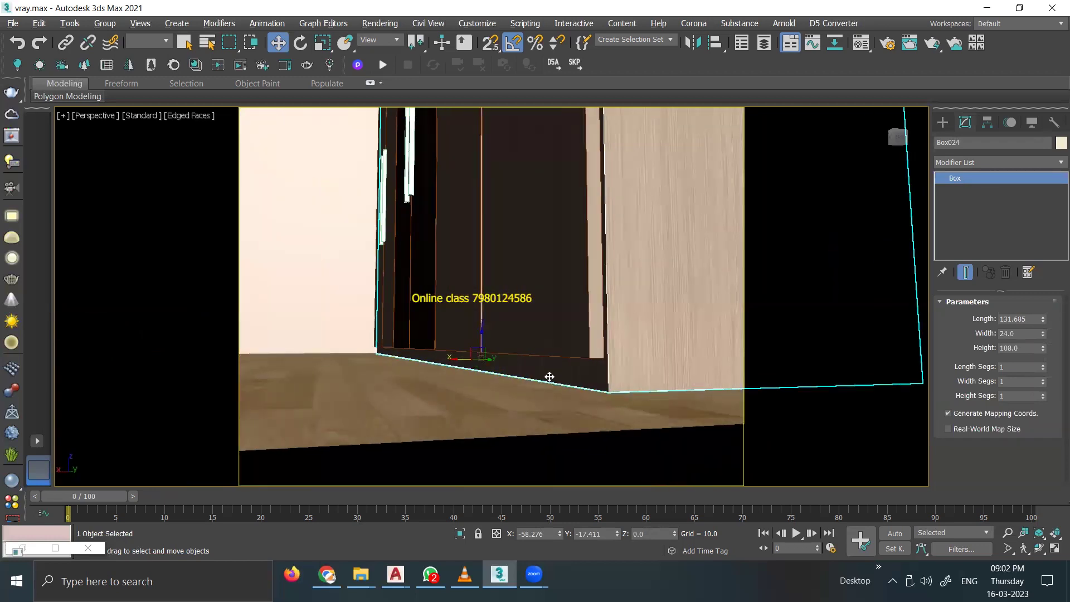
pyautogui.click(948, 122)
pyautogui.click(969, 203)
pyautogui.moveTo(523, 351)
pyautogui.keyDown('alt'); pyautogui.mouseDown(button='middle')
pyautogui.moveTo(466, 343)
pyautogui.moveTo(363, 290)
pyautogui.mouseUp(button='middle'); pyautogui.keyUp('alt')
pyautogui.moveTo(359, 290); pyautogui.dragTo(363, 292)
pyautogui.click(364, 291)
pyautogui.press('w')
pyautogui.click(480, 334)
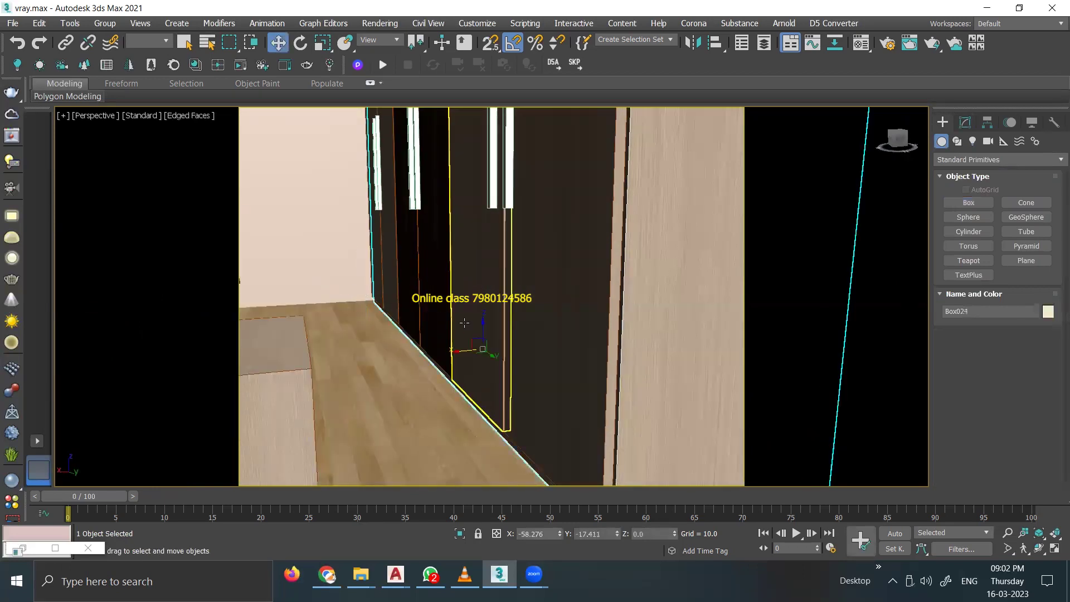
pyautogui.moveTo(480, 334)
pyautogui.keyDown('alt'); pyautogui.mouseDown(button='middle')
pyautogui.moveTo(531, 332)
pyautogui.moveTo(545, 256)
pyautogui.mouseUp(button='middle'); pyautogui.keyUp('alt')
# Step: Isolate Box024 and connect its vertical edges with a new loop moved near the bottom
pyautogui.hotkey('alt', 'q')
pyautogui.rightClick(543, 240)
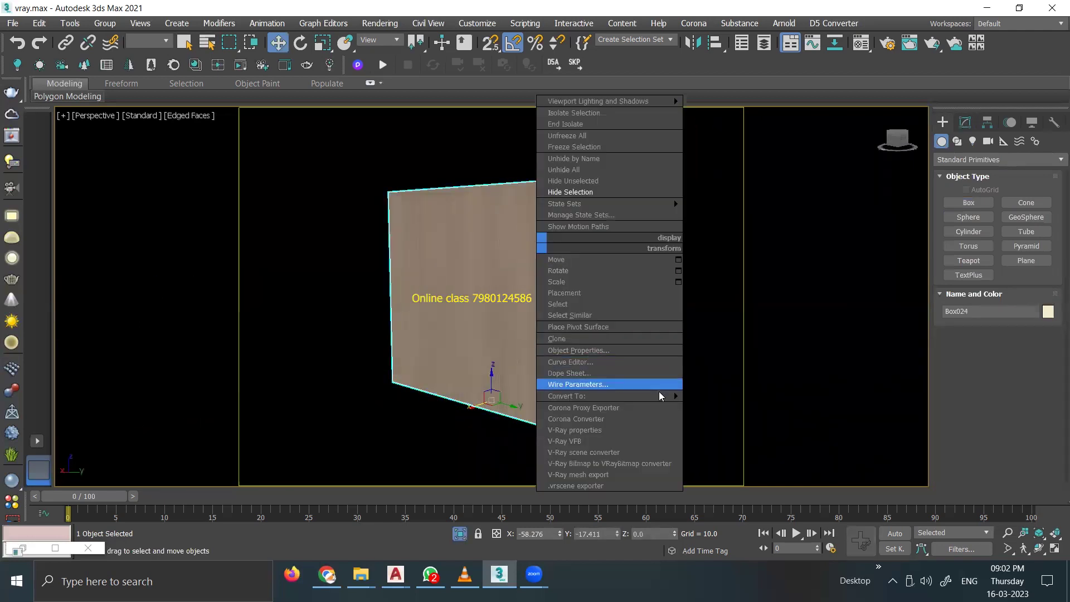
pyautogui.press('2')
pyautogui.click(390, 312)
pyautogui.rightClick(687, 294)
pyautogui.click(544, 346)
pyautogui.click(523, 302)
pyautogui.moveTo(494, 281); pyautogui.dragTo(501, 378)
# Step: Assign the 01 - Defaultdfsdf material to Box024's bottom polygon strip
pyautogui.press('4')
pyautogui.click(552, 425)
pyautogui.press('m')
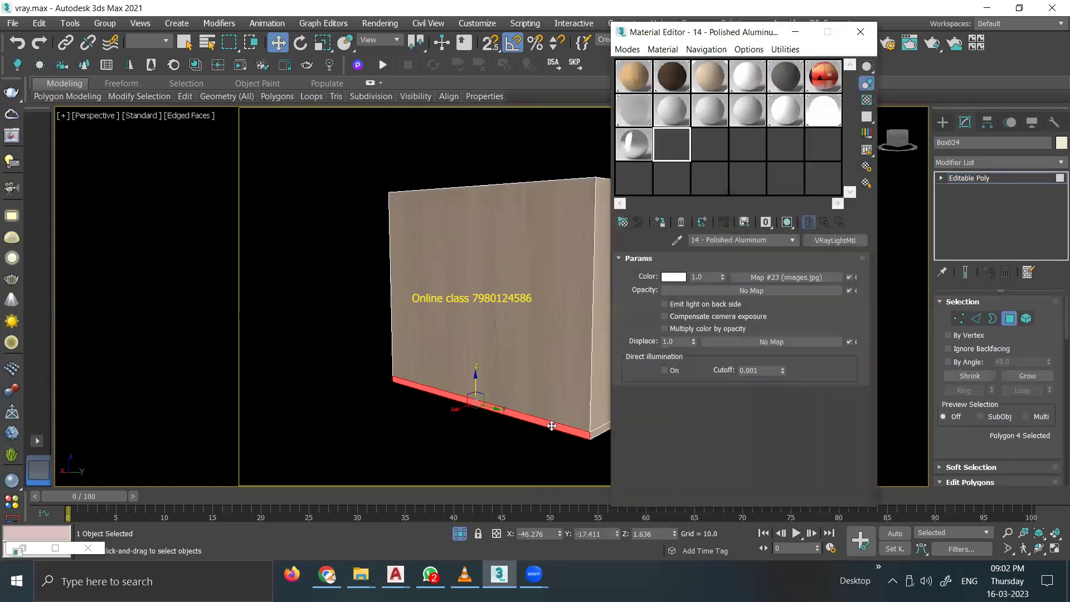
pyautogui.click(634, 76)
pyautogui.click(662, 223)
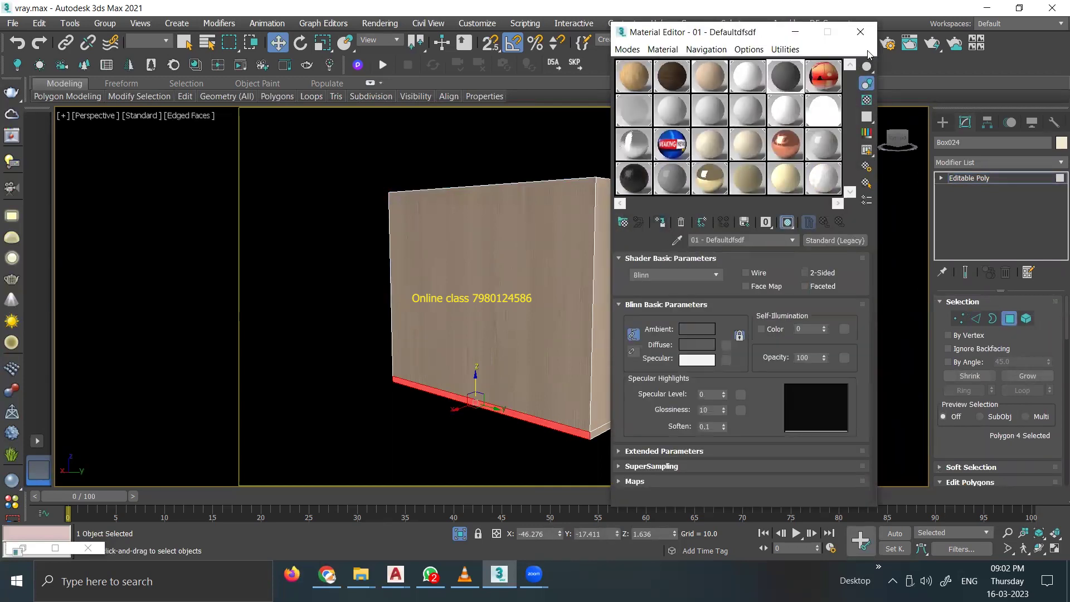
pyautogui.click(861, 32)
# Step: Unhide all objects, view through VRayCam002, and end isolation
pyautogui.rightClick(695, 201)
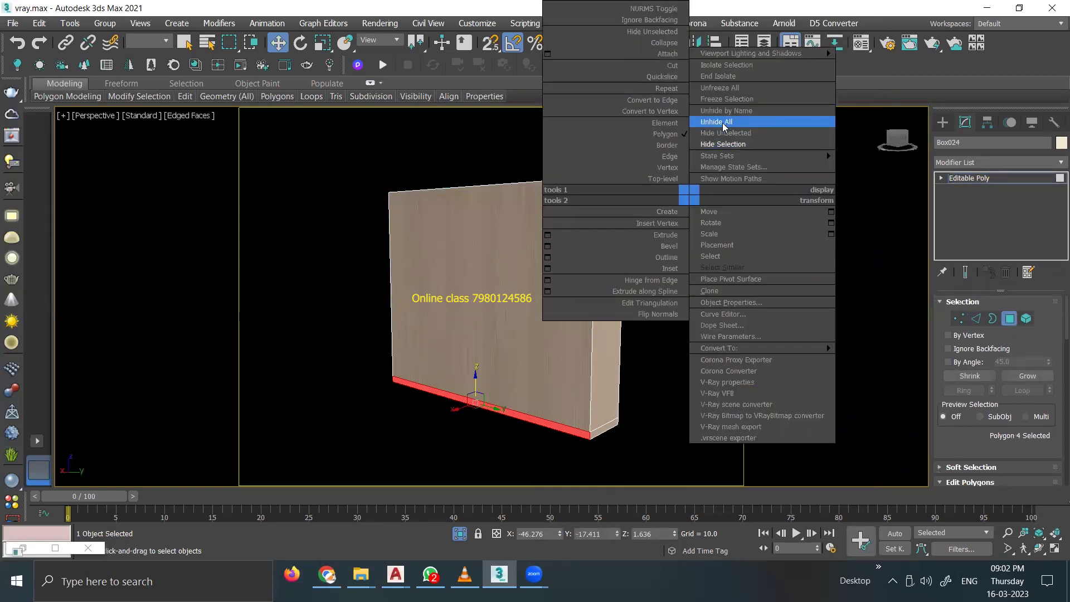
pyautogui.click(722, 124)
pyautogui.press('c')
pyautogui.doubleClick(486, 197)
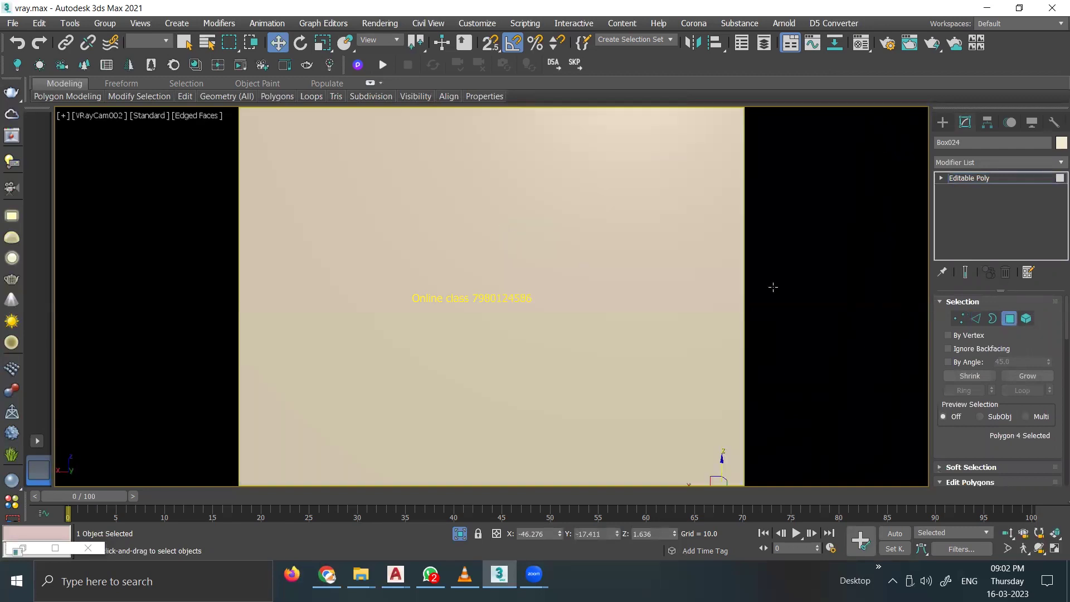
pyautogui.rightClick(604, 268)
pyautogui.click(624, 236)
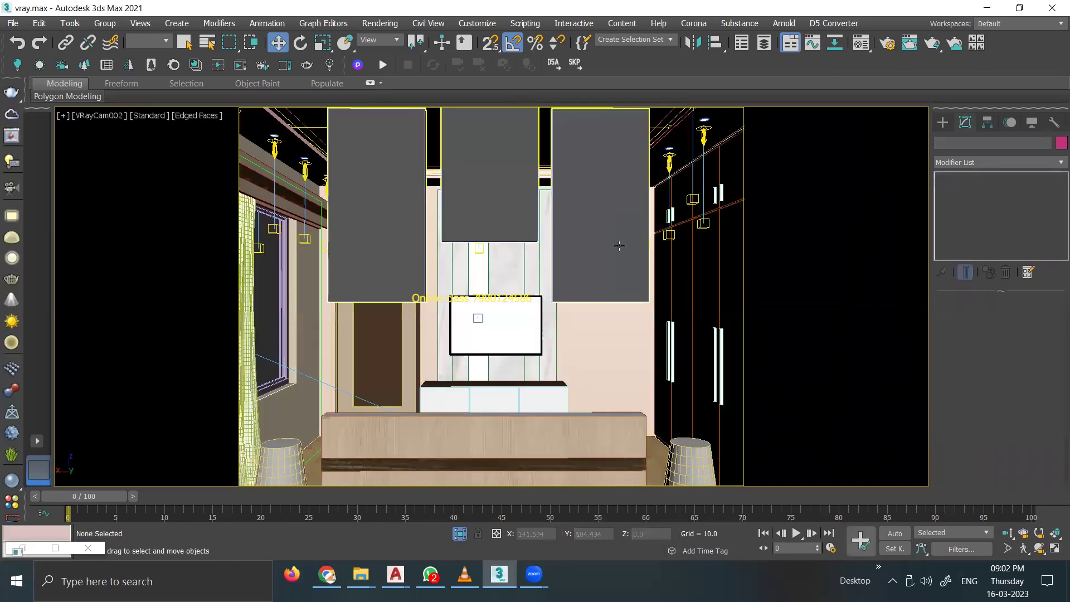
# Step: Return to Perspective and zoom in on the wardrobe base's bottom corner
pyautogui.click(692, 279)
pyautogui.press('p')
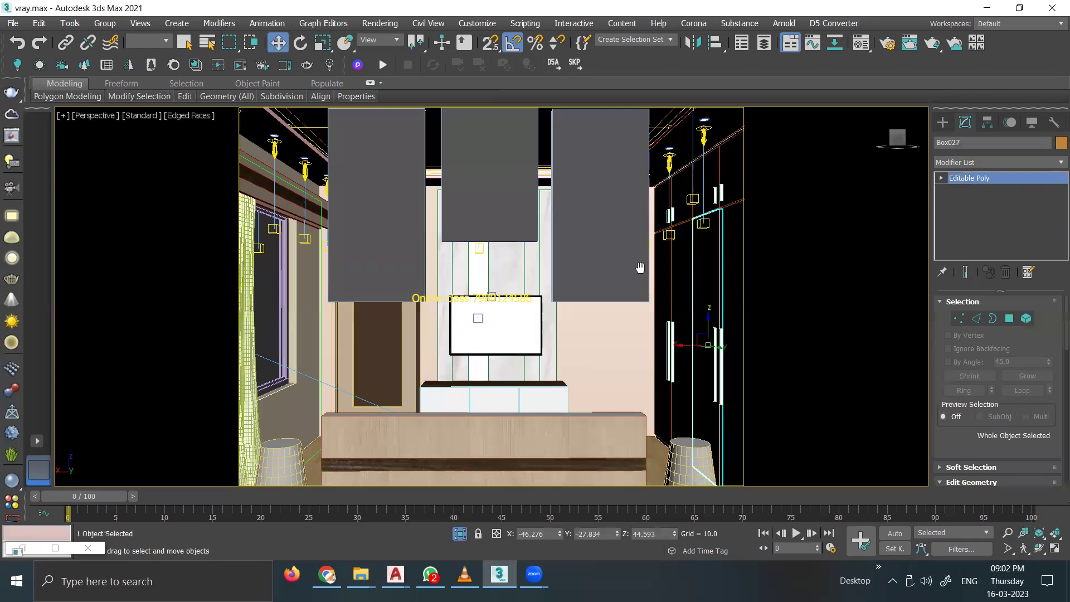
pyautogui.keyDown('alt'); pyautogui.moveTo(692, 279); pyautogui.dragTo(684, 298, button='middle'); pyautogui.keyUp('alt')
pyautogui.scroll(3, 684, 298)
pyautogui.scroll(3, 614, 290)
pyautogui.scroll(2, 641, 323)
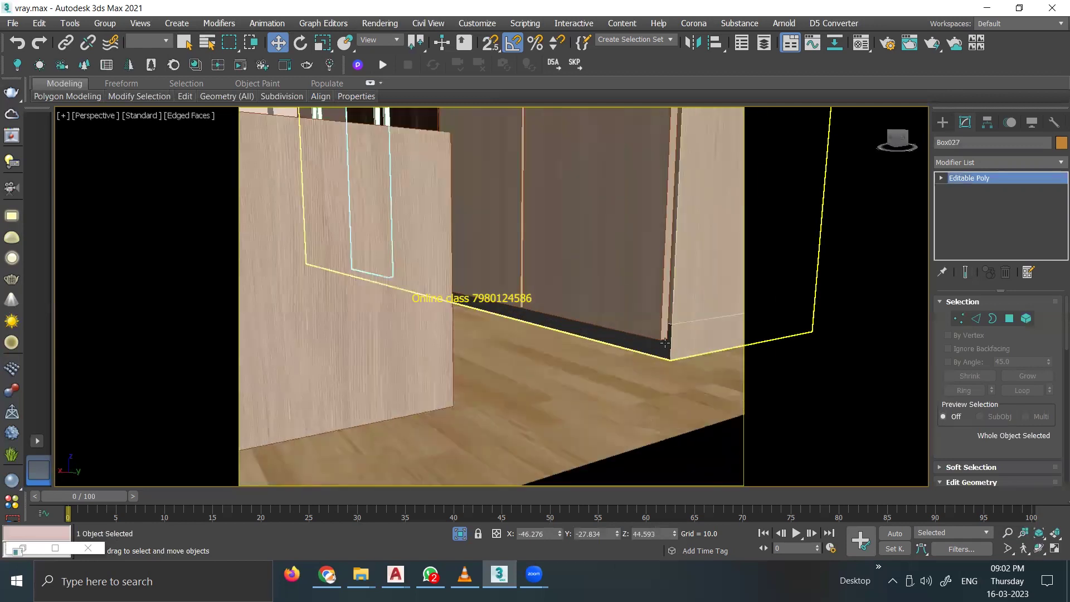
pyautogui.click(666, 344)
pyautogui.scroll(2, 665, 345)
pyautogui.scroll(2, 648, 341)
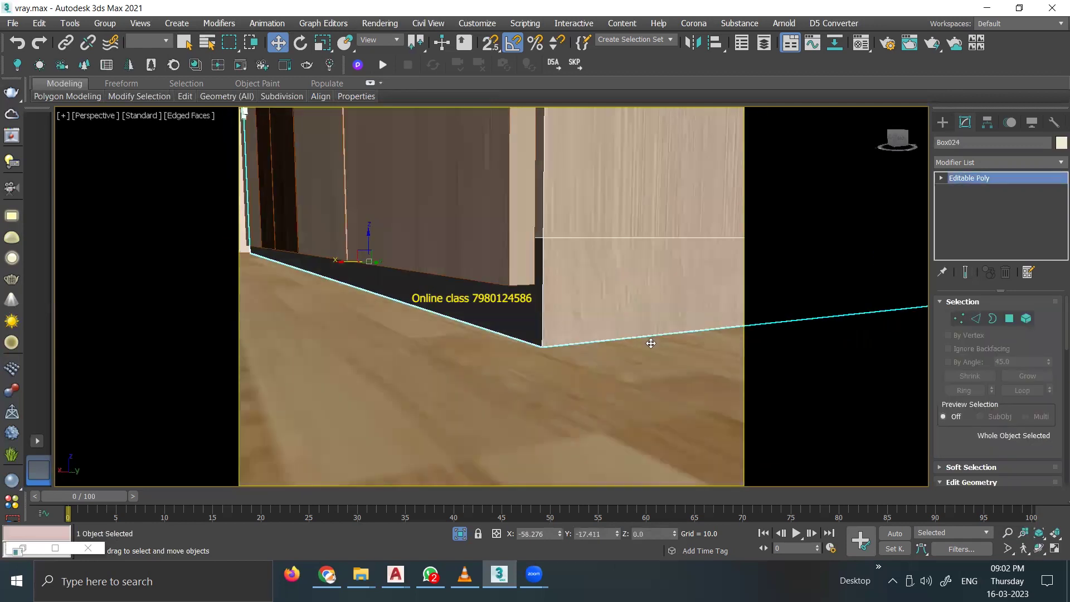
pyautogui.keyDown('alt'); pyautogui.moveTo(648, 342); pyautogui.dragTo(449, 323, button='middle'); pyautogui.keyUp('alt')
pyautogui.scroll(2, 611, 382)
pyautogui.scroll(2, 621, 390)
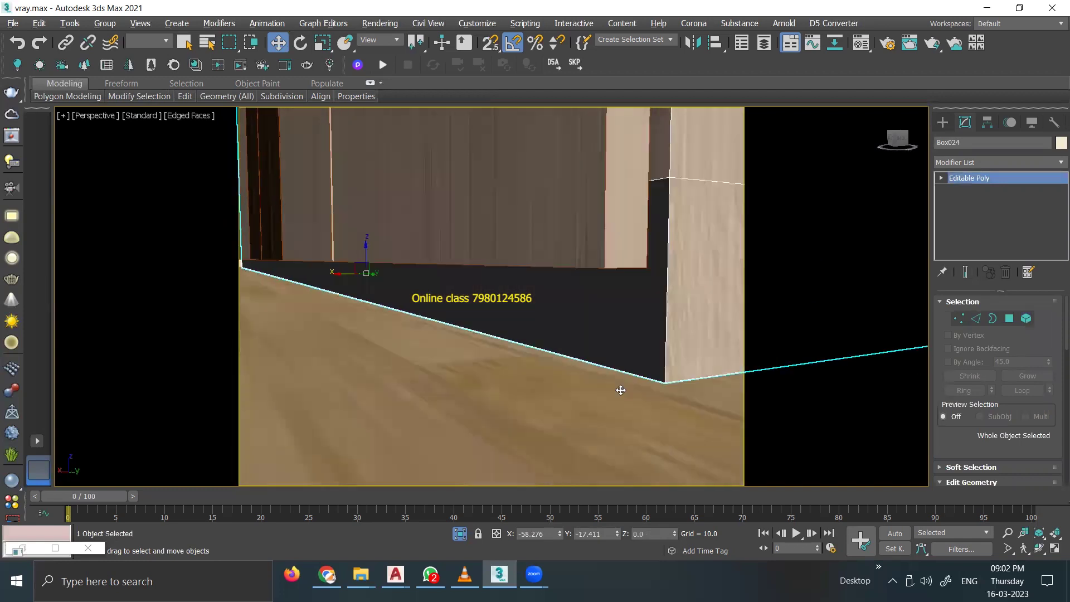
pyautogui.scroll(3, 617, 390)
pyautogui.scroll(-4, 617, 390)
pyautogui.scroll(1, 619, 390)
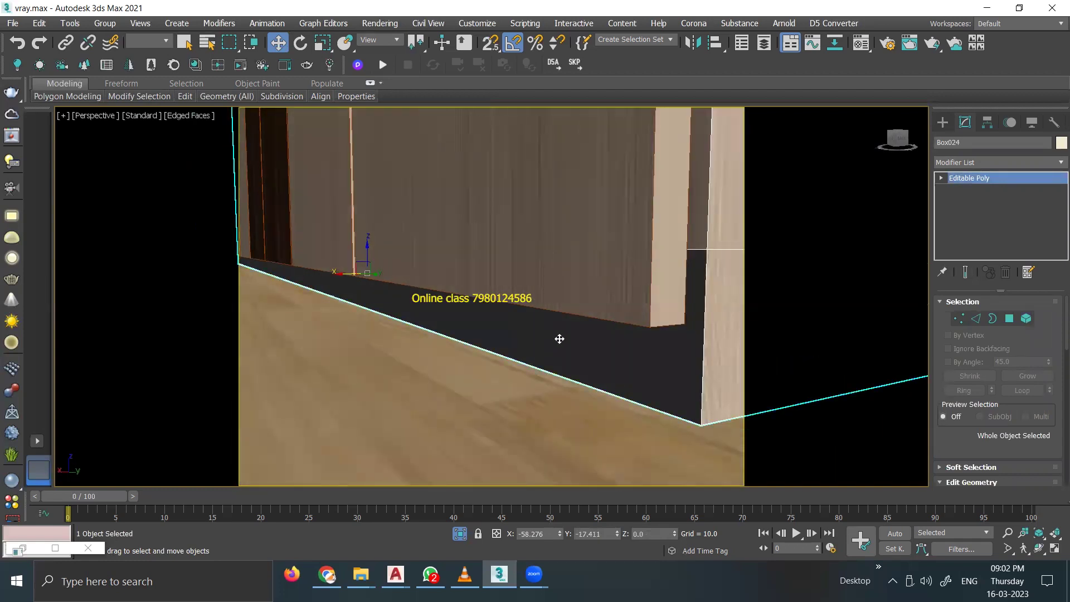
pyautogui.scroll(1, 580, 362)
pyautogui.scroll(-3, 600, 387)
pyautogui.press('b')
pyautogui.scroll(1, 611, 416)
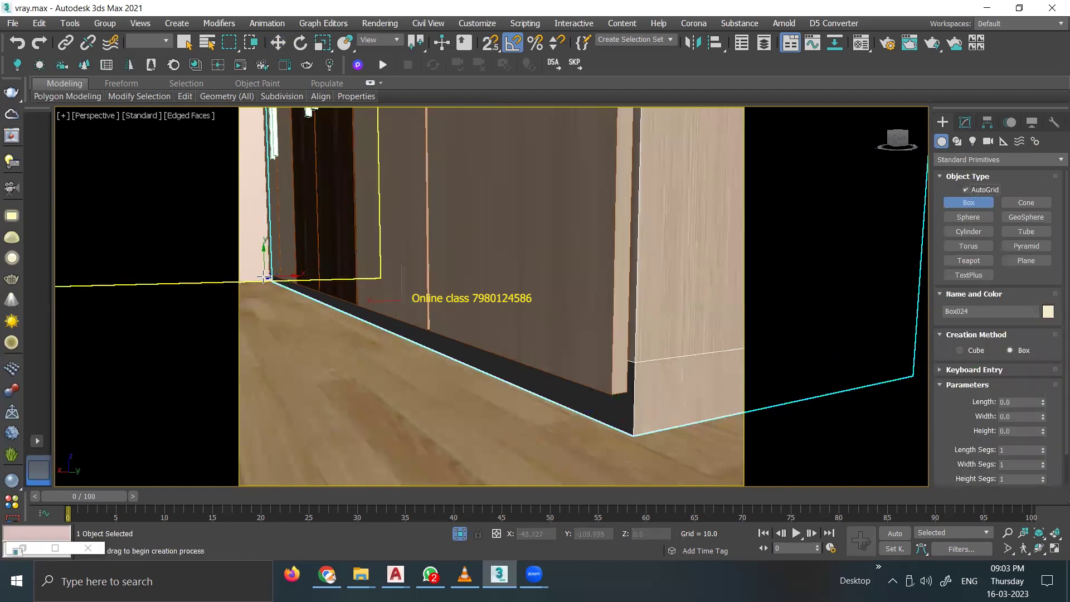
# Step: Draw a thin skirting box along the wall base and scale it to extend lower
pyautogui.moveTo(266, 278); pyautogui.dragTo(269, 279)
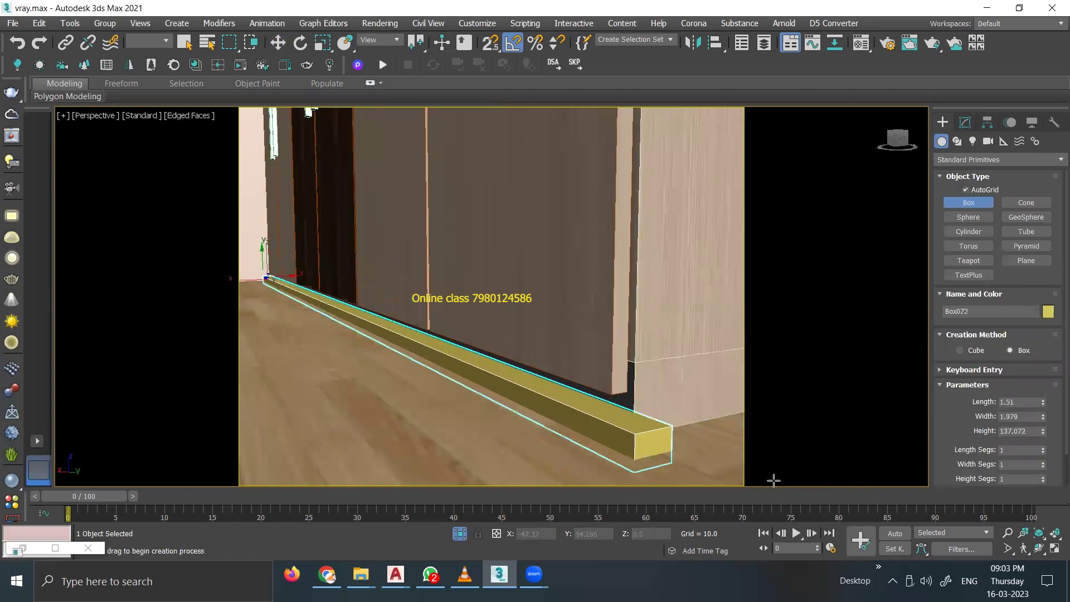
pyautogui.click(755, 468)
pyautogui.scroll(-3, 513, 416)
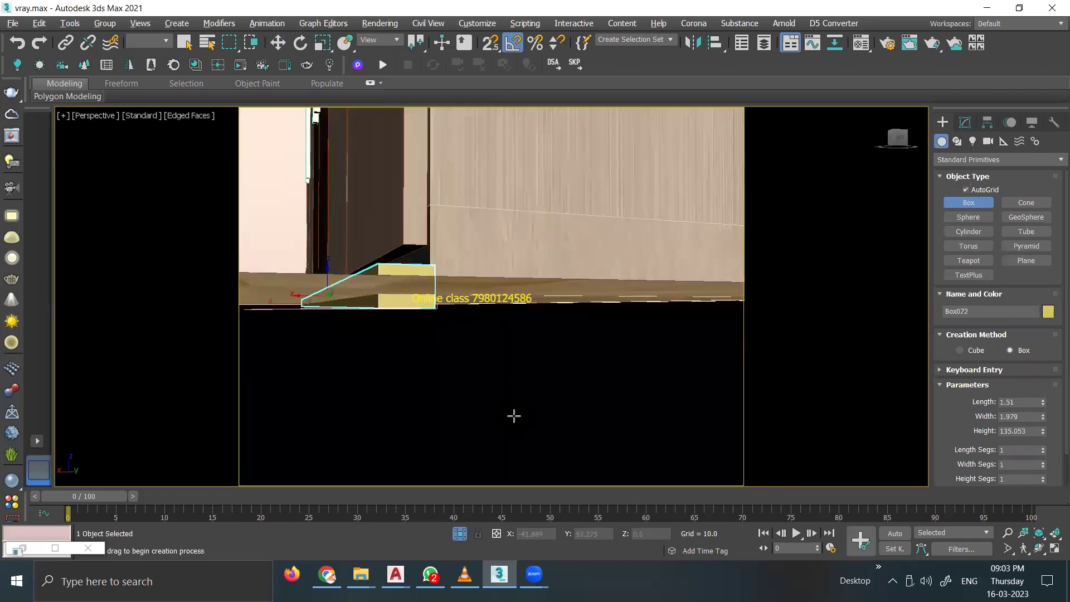
pyautogui.press('r')
pyautogui.moveTo(286, 257); pyautogui.dragTo(311, 307)
pyautogui.press('w')
pyautogui.scroll(3, 311, 307)
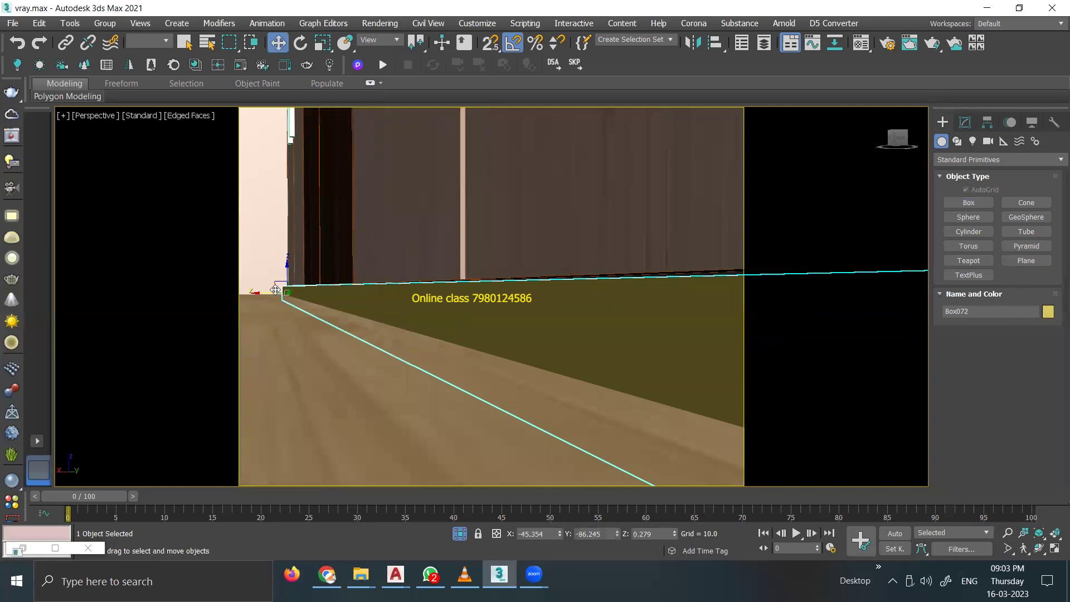
pyautogui.scroll(-4, 419, 319)
pyautogui.scroll(1, 419, 319)
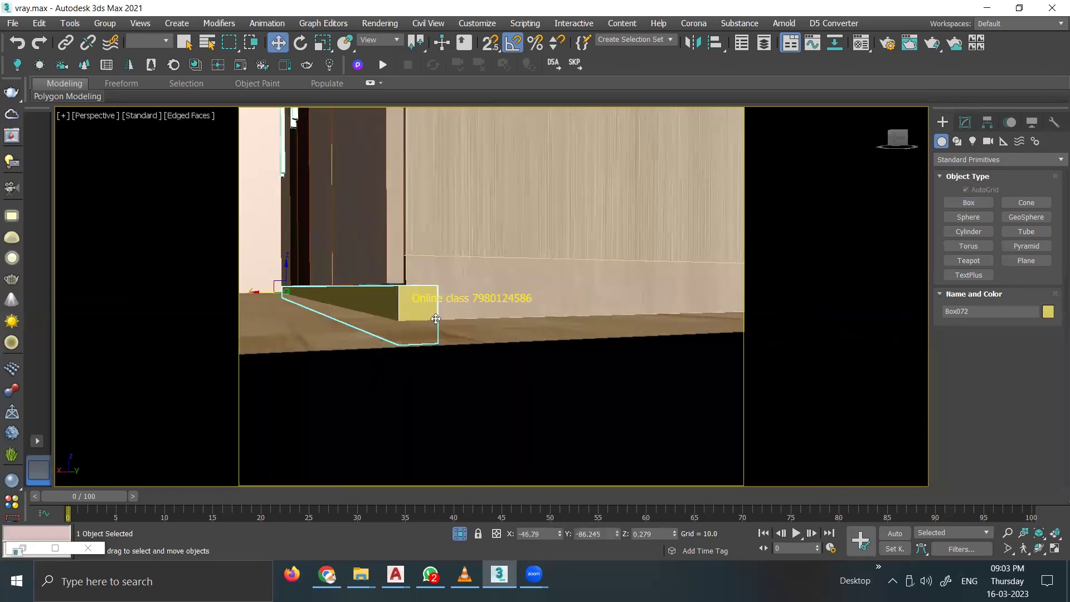
# Step: Apply the dark 01 - Defaultdfsdf material to Box072 and slide it into place along the wall
pyautogui.press('m')
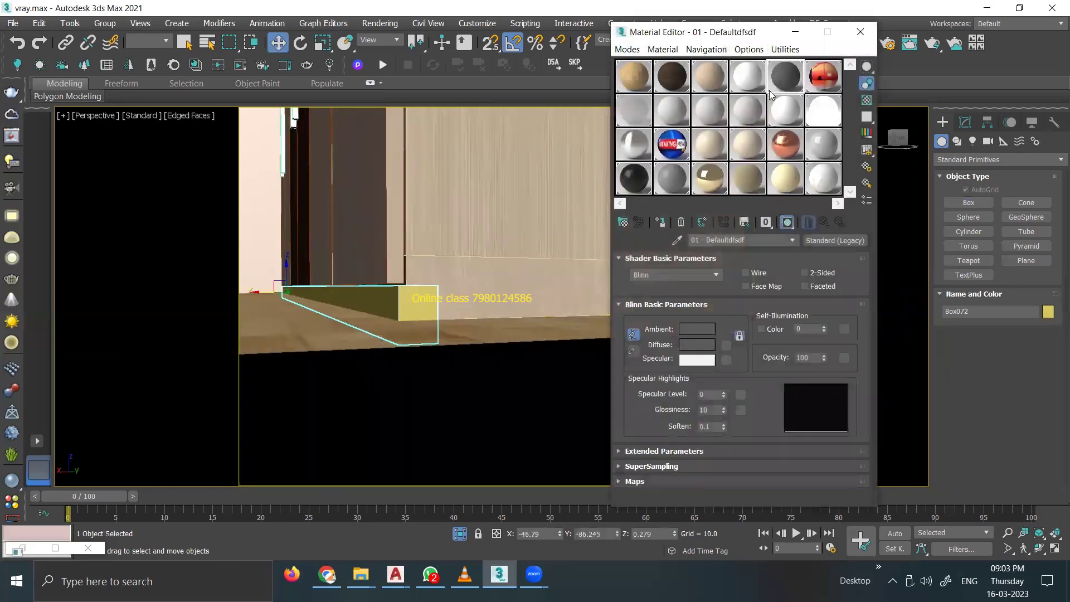
pyautogui.click(861, 38)
pyautogui.scroll(2, 372, 299)
pyautogui.scroll(1, 411, 287)
pyautogui.scroll(-2, 424, 292)
pyautogui.scroll(-1, 436, 297)
pyautogui.moveTo(436, 297)
pyautogui.keyDown('alt'); pyautogui.mouseDown(button='middle')
pyautogui.moveTo(590, 328)
pyautogui.moveTo(446, 361)
pyautogui.mouseUp(button='middle'); pyautogui.keyUp('alt')
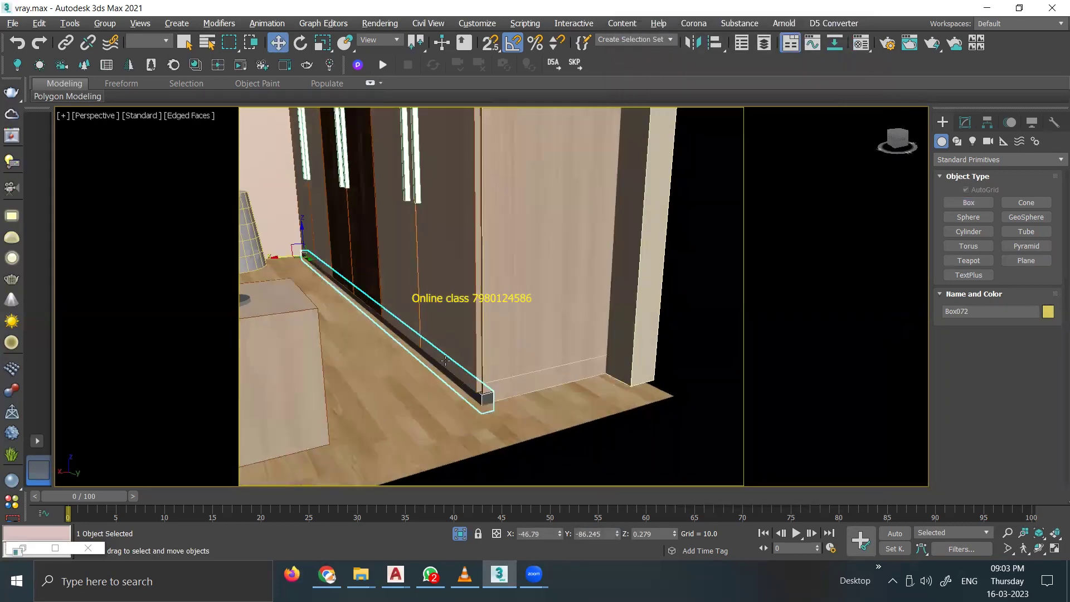
pyautogui.moveTo(316, 260); pyautogui.dragTo(306, 255)
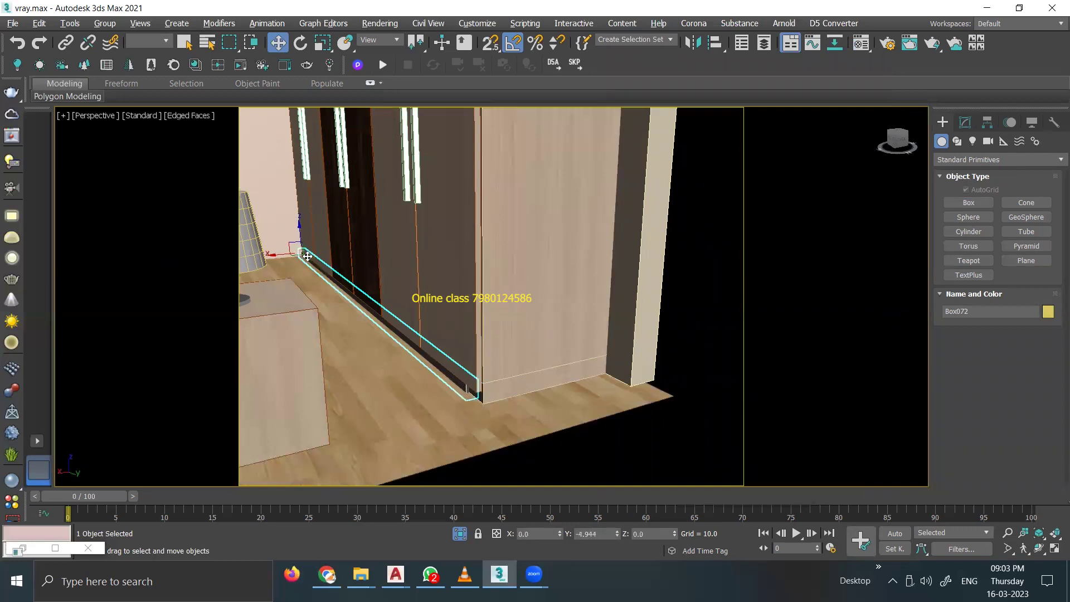
pyautogui.click(440, 307)
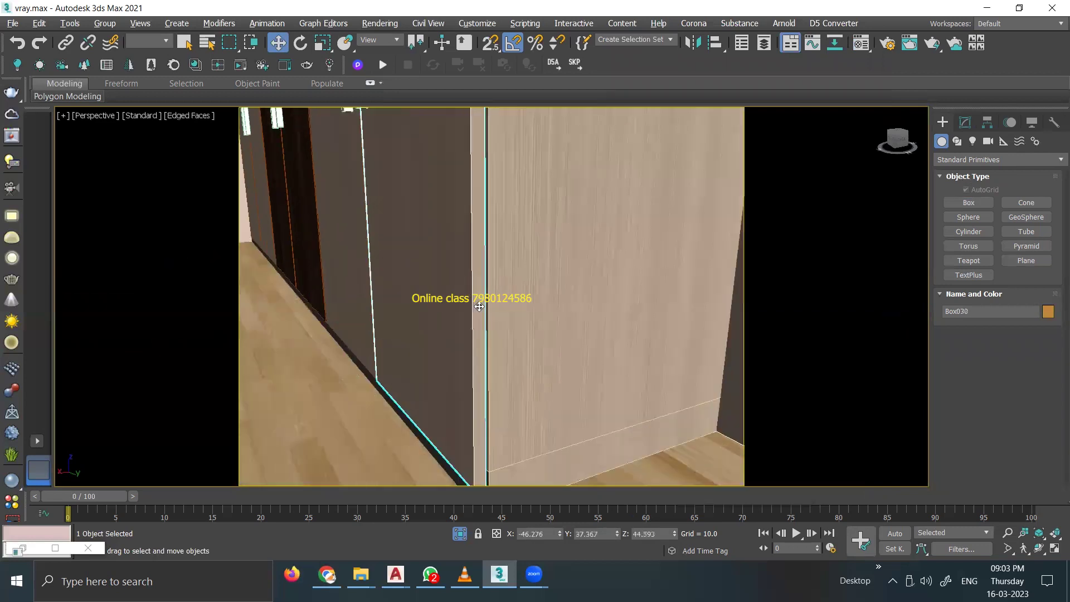
pyautogui.scroll(4, 479, 312)
pyautogui.moveTo(494, 317)
pyautogui.keyDown('alt'); pyautogui.mouseDown(button='middle')
pyautogui.moveTo(394, 313)
pyautogui.moveTo(462, 313)
pyautogui.moveTo(500, 298)
pyautogui.mouseUp(button='middle'); pyautogui.keyUp('alt')
pyautogui.scroll(-5, 500, 297)
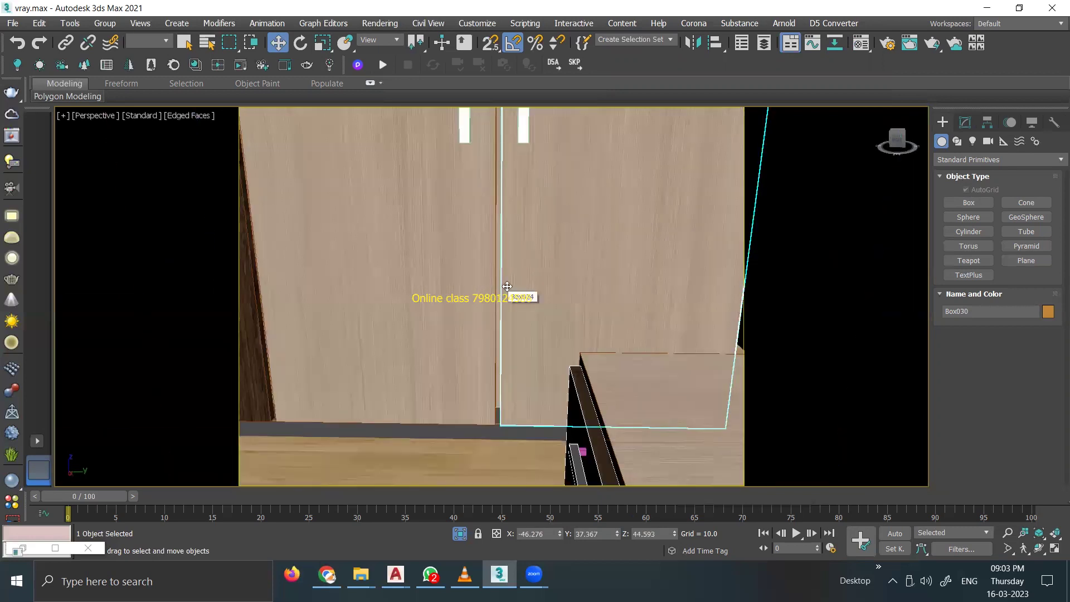
pyautogui.scroll(5, 507, 306)
pyautogui.scroll(-3, 478, 311)
pyautogui.scroll(-3, 513, 282)
pyautogui.click(534, 292)
pyautogui.keyDown('alt'); pyautogui.moveTo(533, 292); pyautogui.dragTo(469, 283, button='middle'); pyautogui.keyUp('alt')
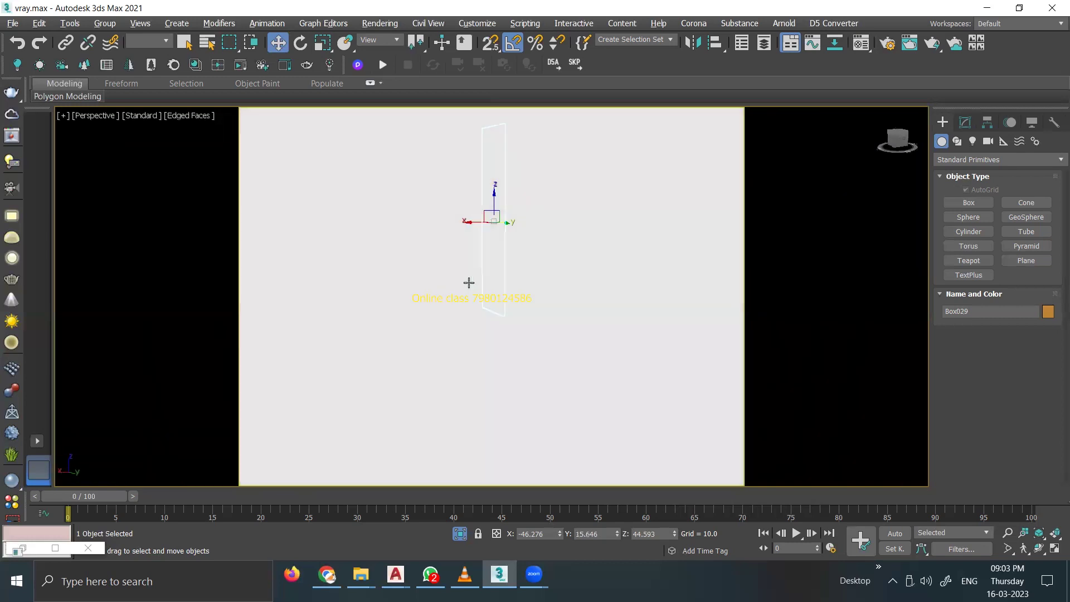
pyautogui.hotkey('alt', 'w')
pyautogui.hotkey('alt', 'w')
pyautogui.scroll(3, 296, 344)
pyautogui.scroll(3, 296, 345)
pyautogui.moveTo(296, 345); pyautogui.dragTo(249, 268, button='middle')
pyautogui.scroll(3, 249, 268)
pyautogui.scroll(-3, 259, 268)
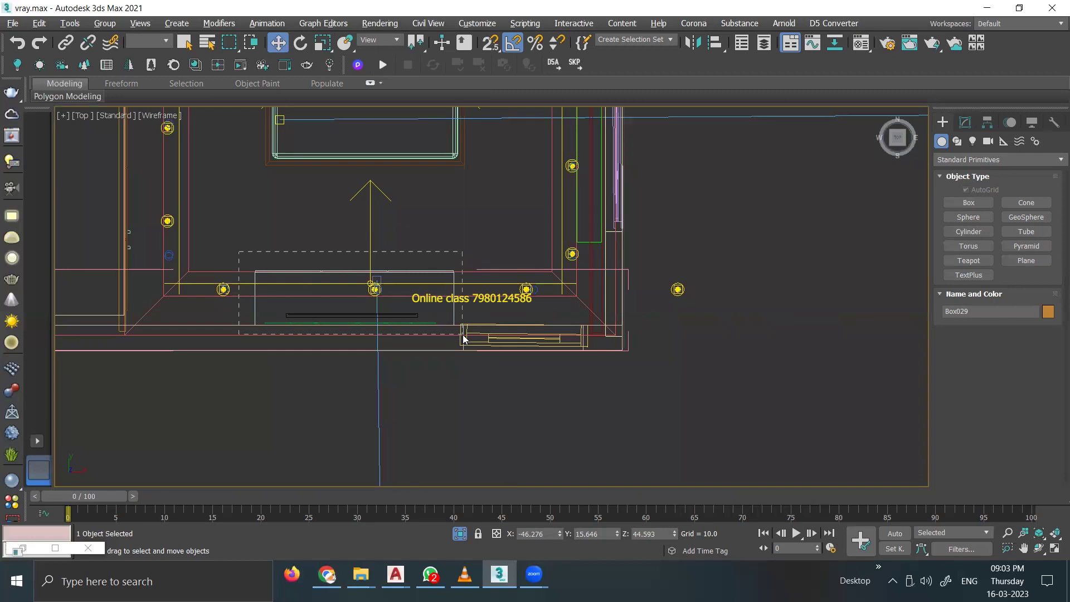
pyautogui.moveTo(238, 252); pyautogui.dragTo(463, 338)
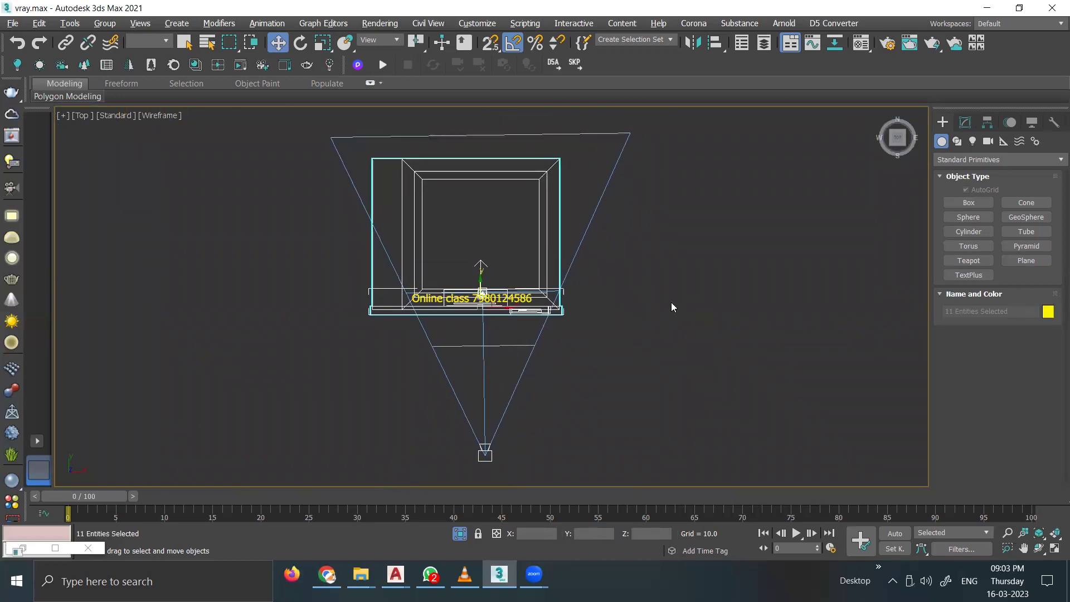
pyautogui.hotkey('alt', 'w')
pyautogui.click(630, 330)
pyautogui.hotkey('alt', 'w')
pyautogui.scroll(-5, 713, 362)
pyautogui.scroll(2, 608, 302)
pyautogui.scroll(2, 490, 334)
pyautogui.hotkey('alt', 'w')
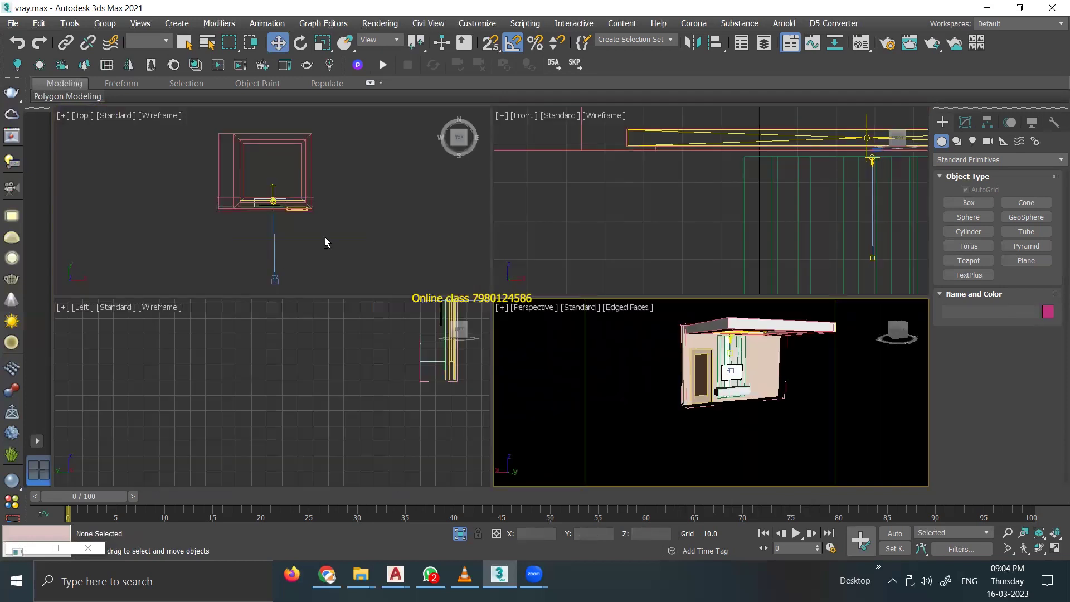
pyautogui.click(326, 237)
pyautogui.hotkey('alt', 'w')
pyautogui.rightClick(479, 204)
pyautogui.press('Escape')
pyautogui.scroll(2, 547, 229)
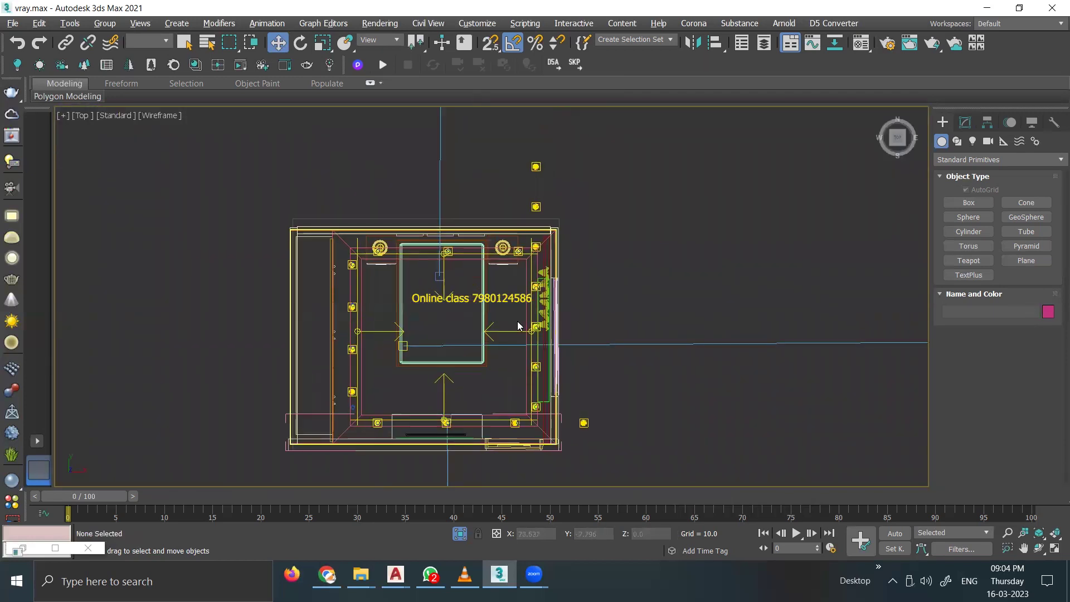
pyautogui.scroll(2, 484, 238)
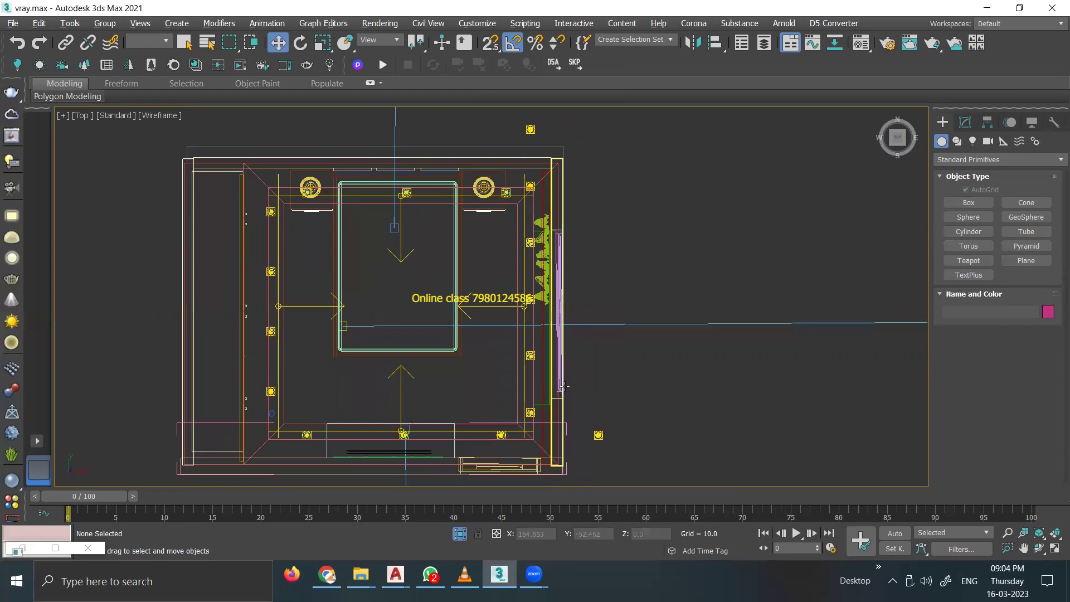
pyautogui.hotkey('alt', 'w')
pyautogui.click(631, 345)
pyautogui.hotkey('alt', 'w')
pyautogui.keyDown('alt'); pyautogui.moveTo(631, 345); pyautogui.dragTo(596, 343, button='middle'); pyautogui.keyUp('alt')
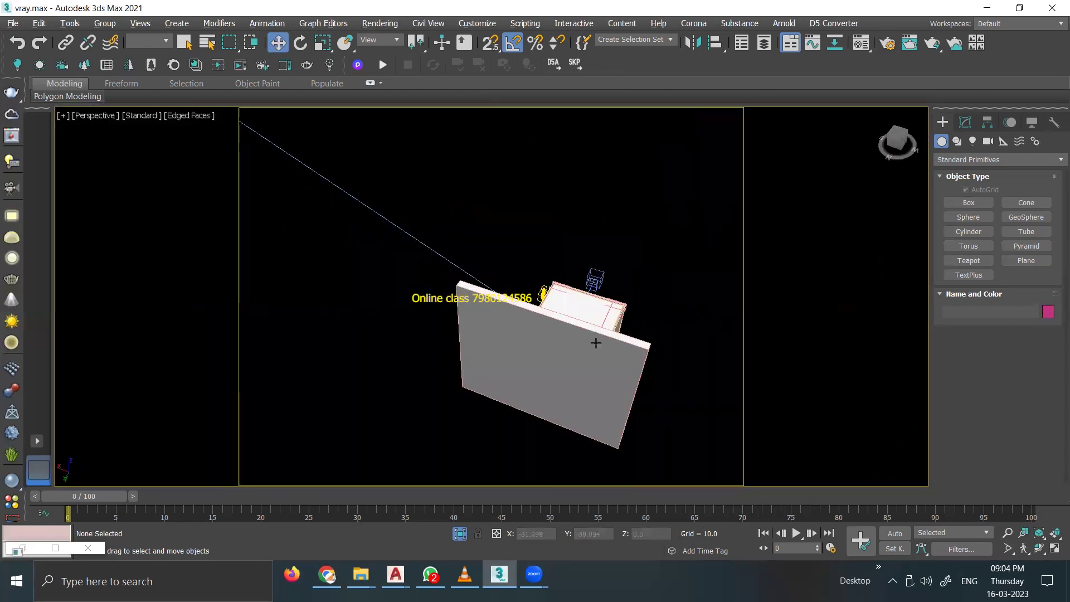
# Step: Zoom into the wardrobe and select the Box030 door handle
pyautogui.rightClick(625, 228)
pyautogui.keyDown('alt'); pyautogui.moveTo(641, 178); pyautogui.dragTo(532, 278, button='middle'); pyautogui.keyUp('alt')
pyautogui.rightClick(540, 279)
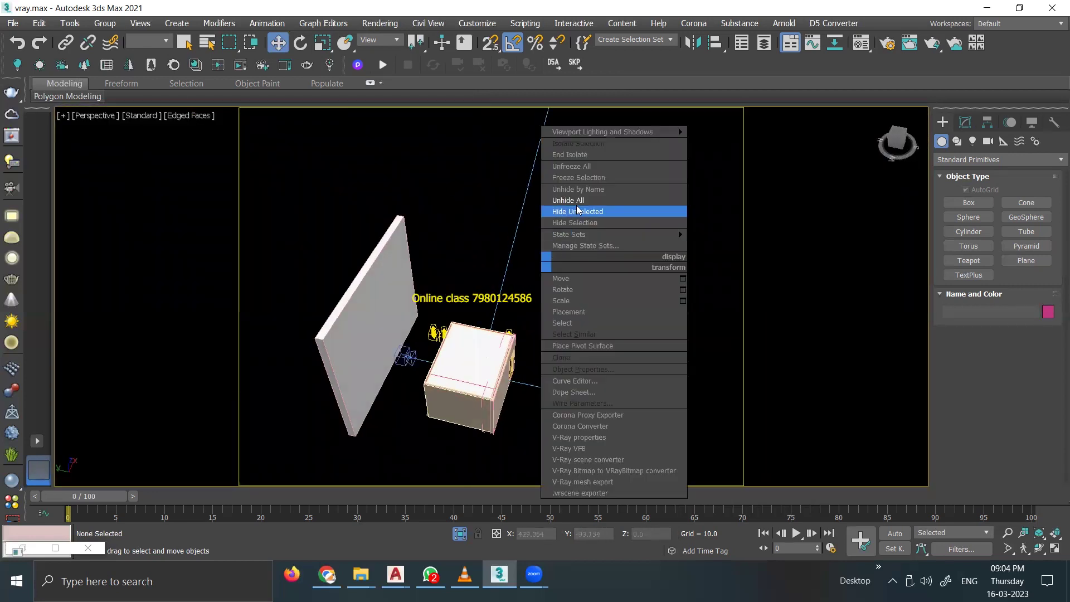
pyautogui.scroll(3, 460, 359)
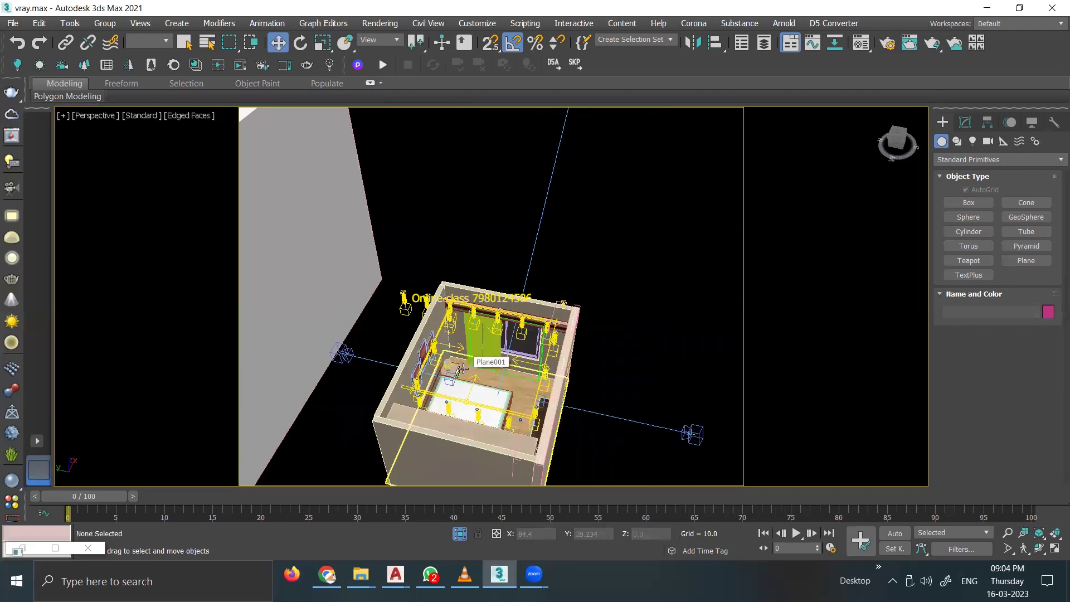
pyautogui.scroll(3, 463, 369)
pyautogui.click(463, 369)
pyautogui.scroll(3, 463, 369)
pyautogui.scroll(3, 452, 346)
pyautogui.scroll(2, 447, 333)
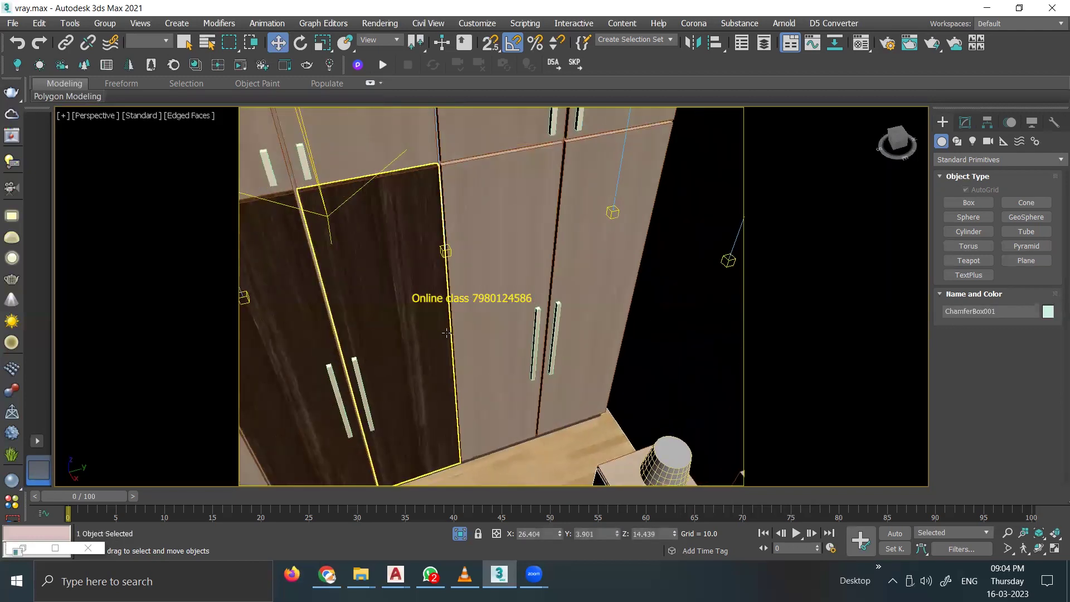
pyautogui.scroll(2, 447, 332)
pyautogui.scroll(2, 402, 380)
pyautogui.scroll(1, 391, 385)
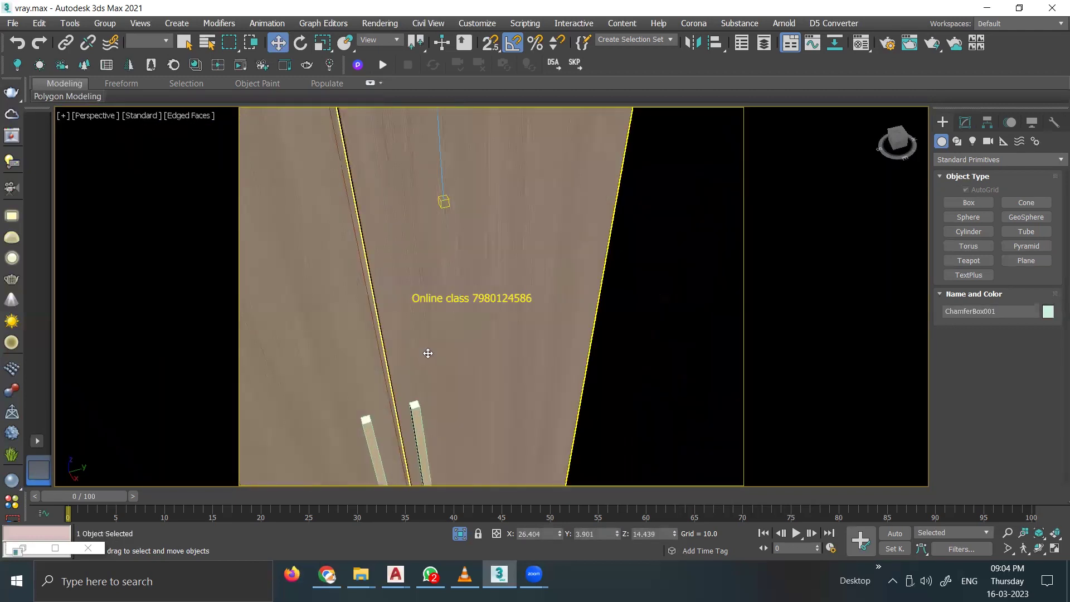
pyautogui.click(428, 353)
# Step: Nudge the handle slightly left along Y with the Move tool
pyautogui.moveTo(412, 335)
pyautogui.mouseDown(button='middle')
pyautogui.moveTo(528, 344)
pyautogui.moveTo(649, 394)
pyautogui.mouseUp(button='middle')
pyautogui.moveTo(617, 402); pyautogui.dragTo(615, 402)
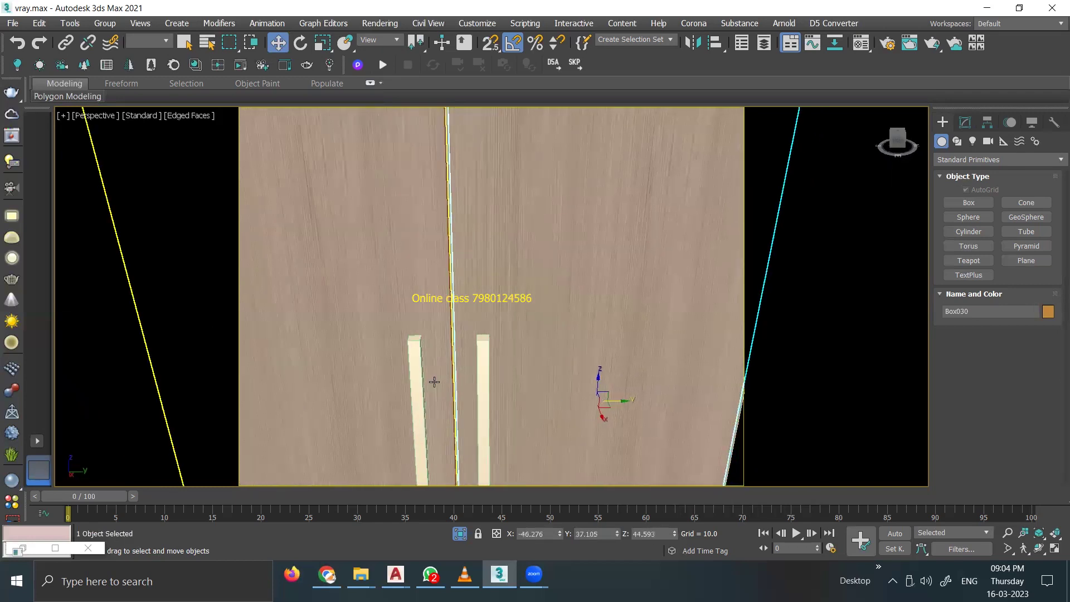
pyautogui.scroll(2, 446, 379)
pyautogui.scroll(-2, 466, 381)
pyautogui.scroll(2, 480, 391)
pyautogui.scroll(2, 678, 430)
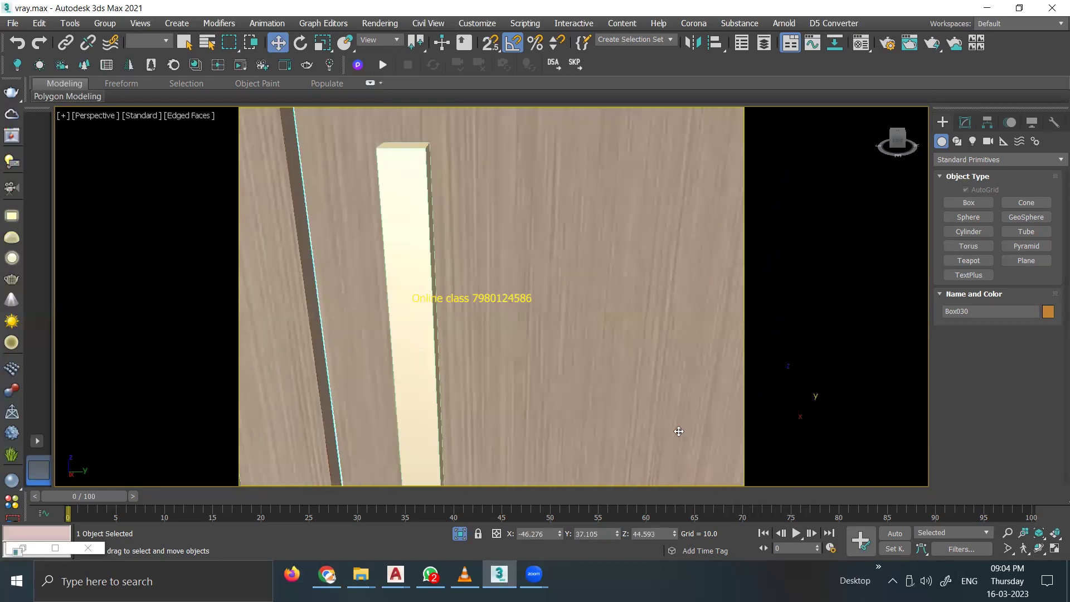
pyautogui.scroll(-2, 640, 410)
pyautogui.moveTo(659, 403); pyautogui.dragTo(658, 400)
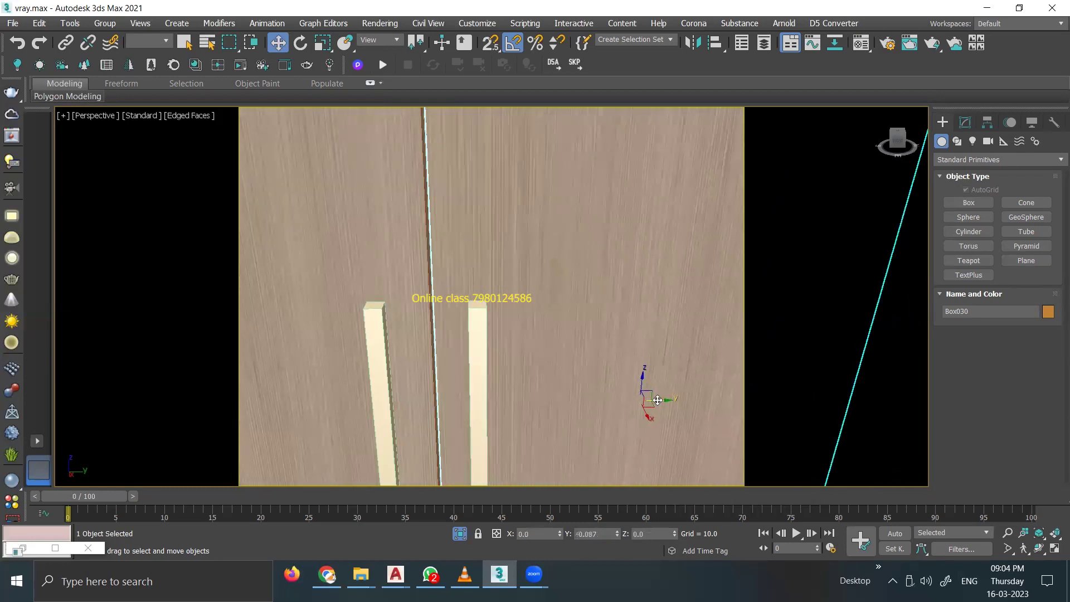
pyautogui.scroll(-3, 659, 400)
# Step: Draw a new box panel and convert it to Editable Poly
pyautogui.scroll(-3, 659, 400)
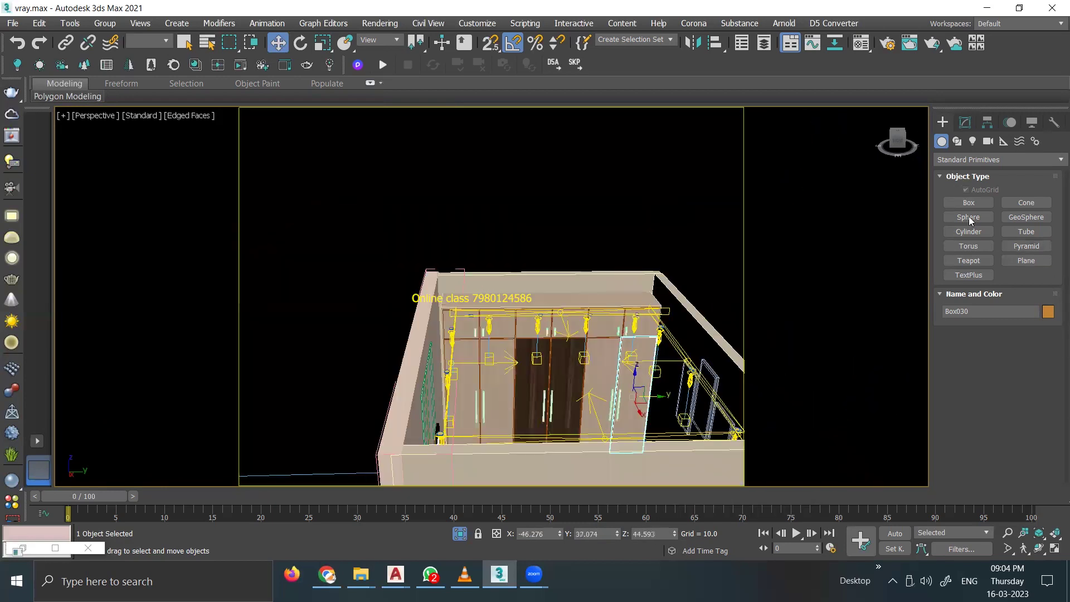
pyautogui.click(969, 202)
pyautogui.scroll(4, 493, 346)
pyautogui.moveTo(569, 346); pyautogui.dragTo(582, 170)
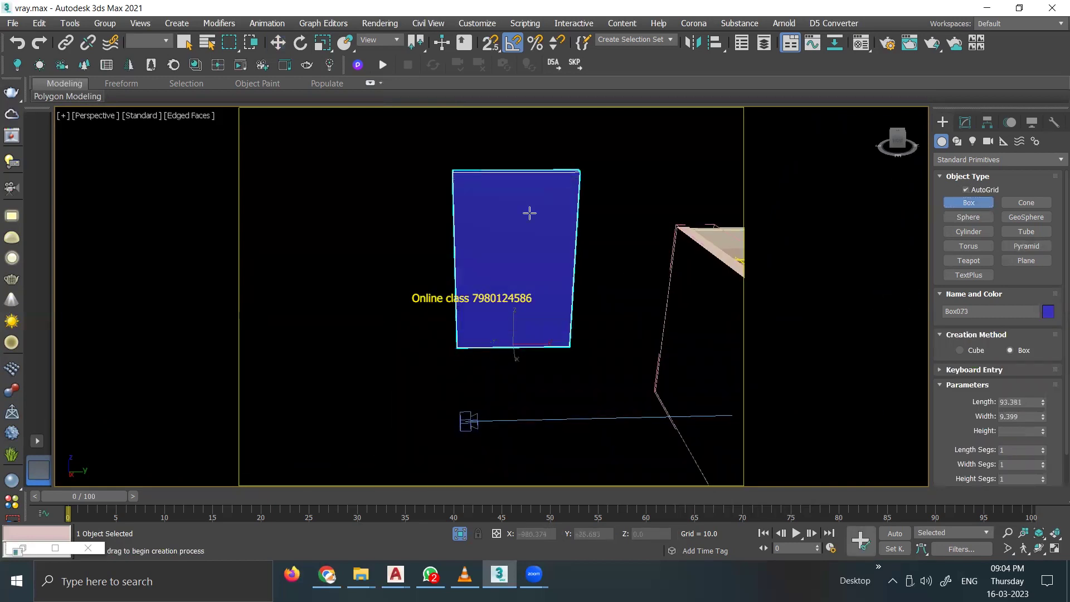
pyautogui.rightClick(573, 231)
pyautogui.click(725, 394)
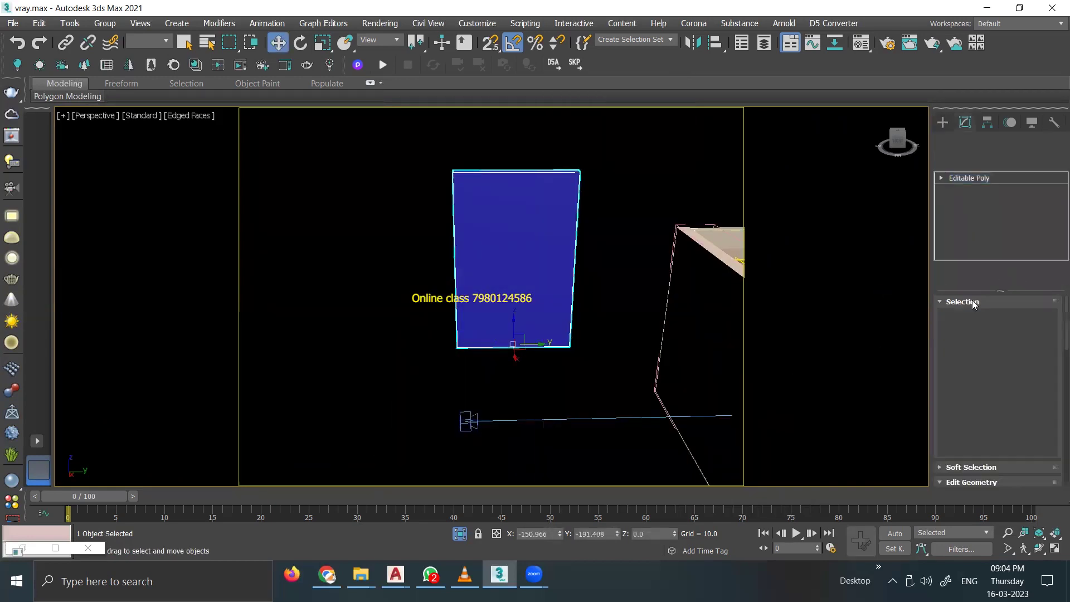
# Step: Connect vertical edges across the front and select its three polygon strips
pyautogui.rightClick(528, 346)
pyautogui.click(389, 365)
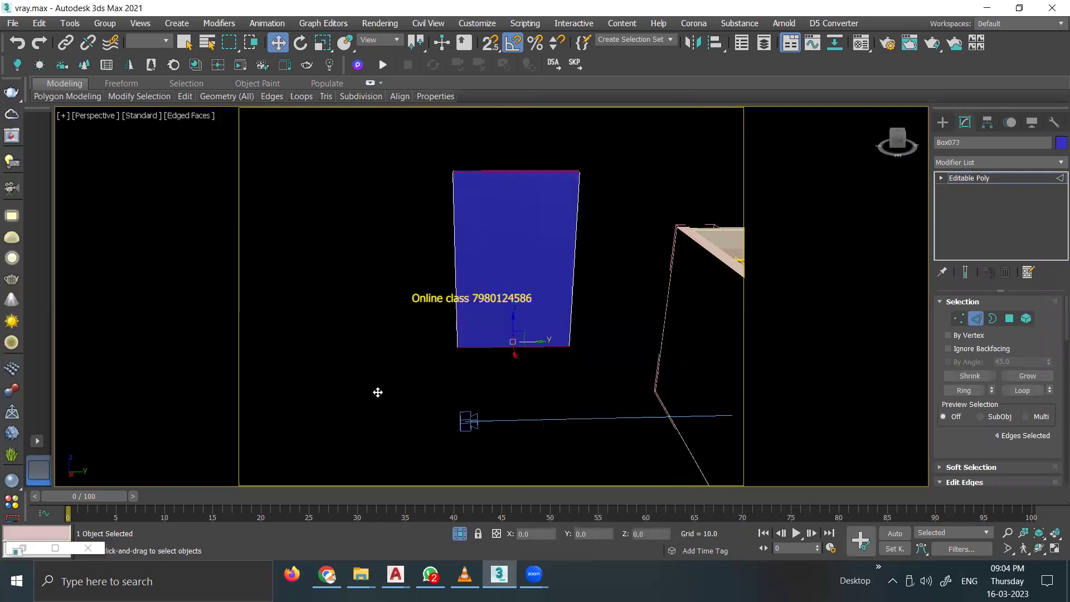
pyautogui.click(502, 363)
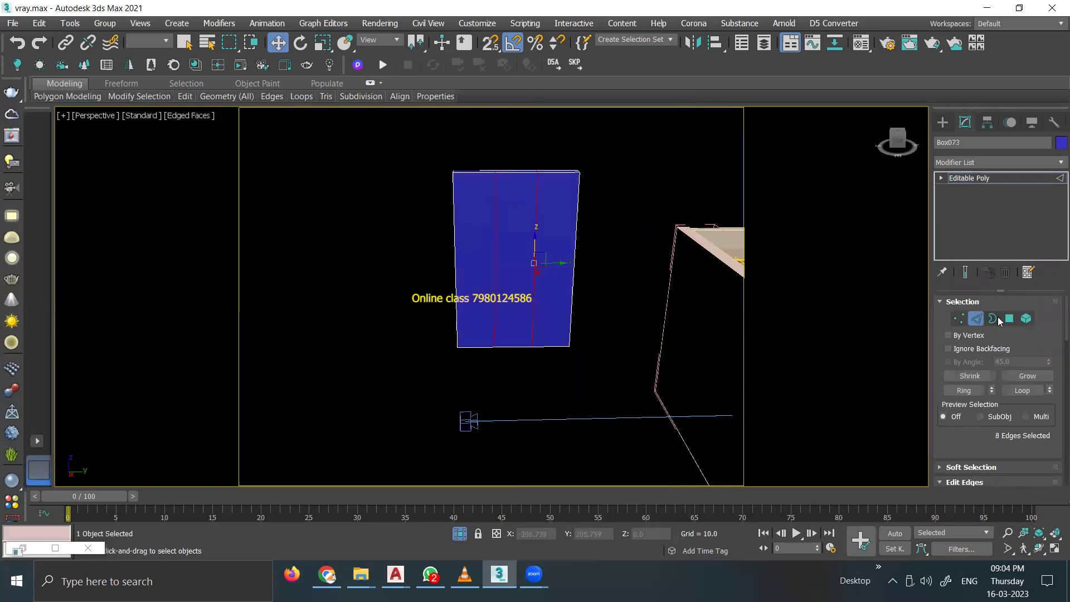
pyautogui.click(1010, 318)
pyautogui.click(552, 251)
pyautogui.keyDown('ctrl'); pyautogui.click(516, 251); pyautogui.keyUp('ctrl')
pyautogui.keyDown('ctrl'); pyautogui.click(473, 251); pyautogui.keyUp('ctrl')
# Step: Inset the three front strips By Polygon with amount 0.177
pyautogui.rightClick(478, 302)
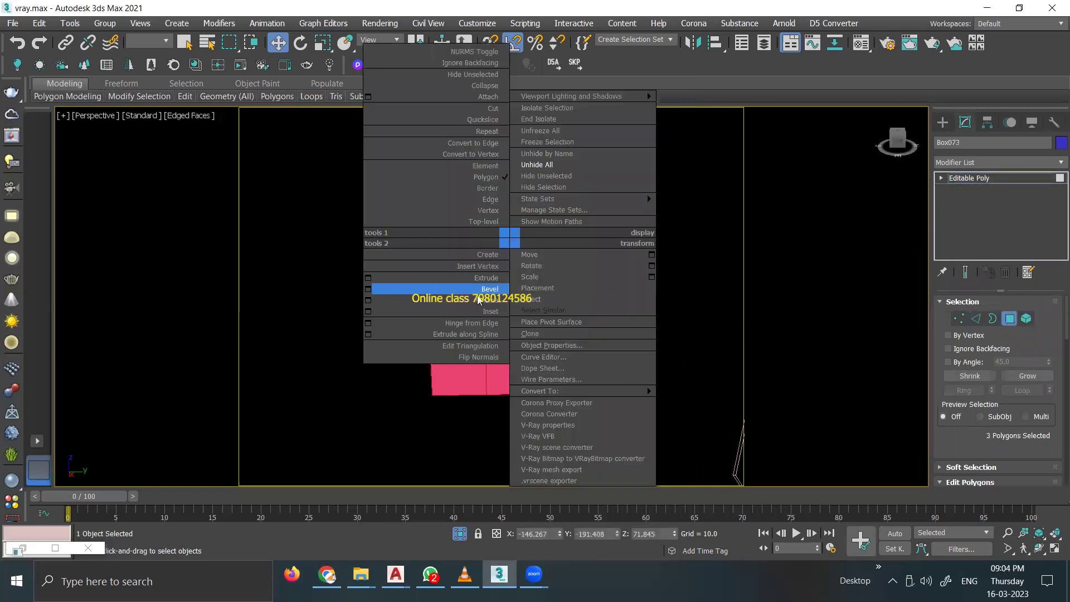
pyautogui.click(369, 313)
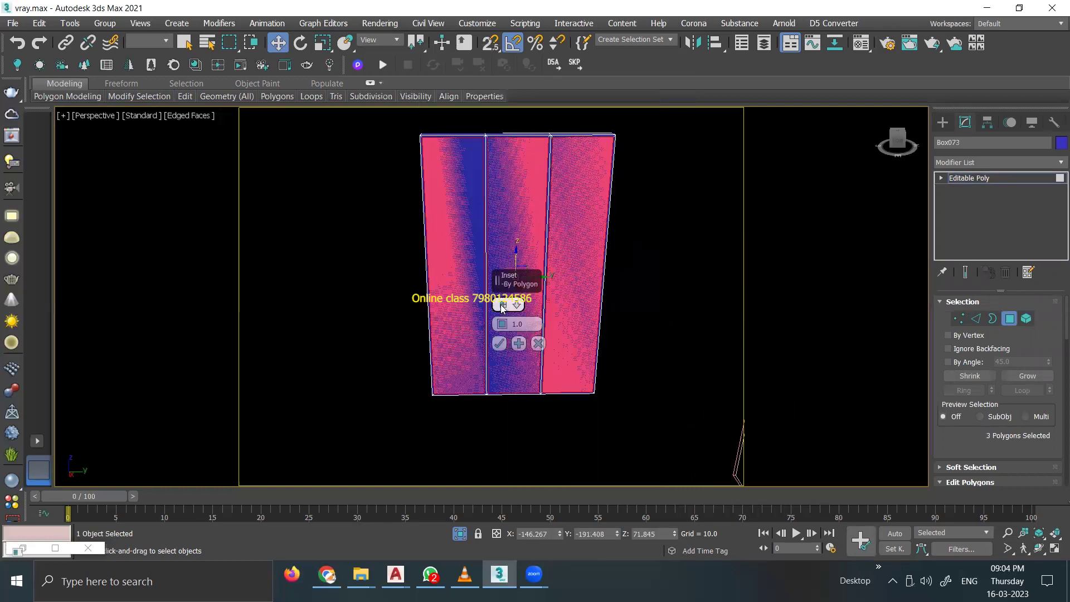
pyautogui.scroll(3, 624, 297)
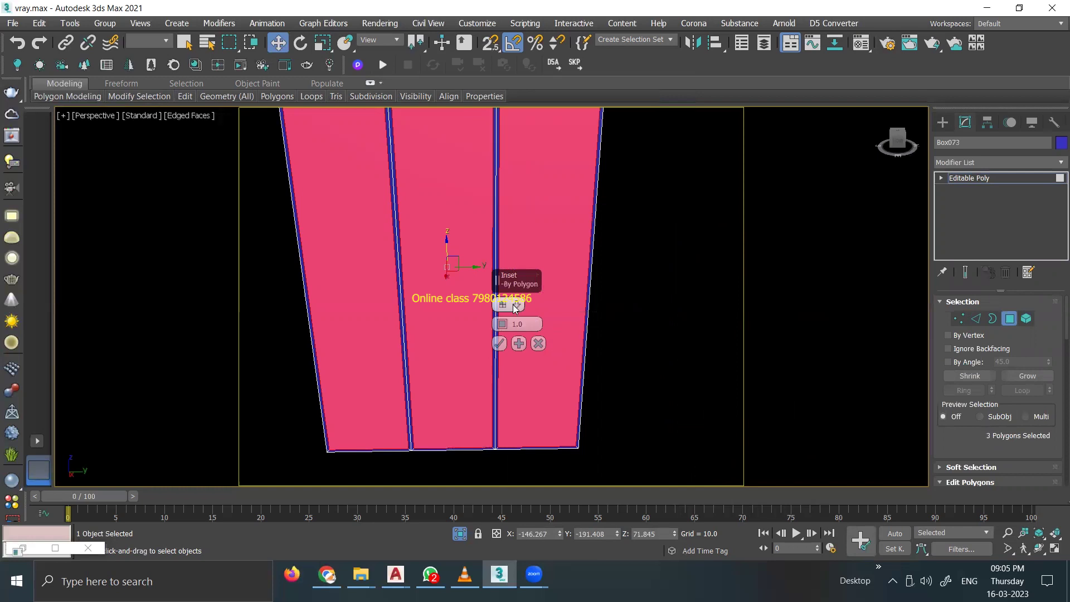
pyautogui.click(514, 308)
pyautogui.click(539, 313)
pyautogui.moveTo(592, 340); pyautogui.dragTo(516, 233, button='middle')
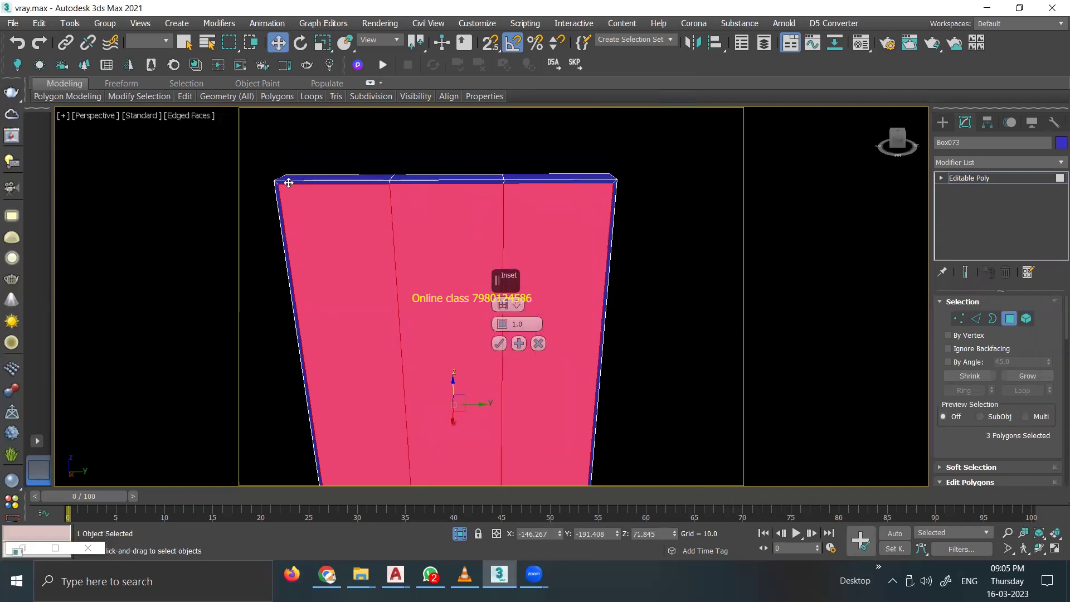
pyautogui.click(544, 330)
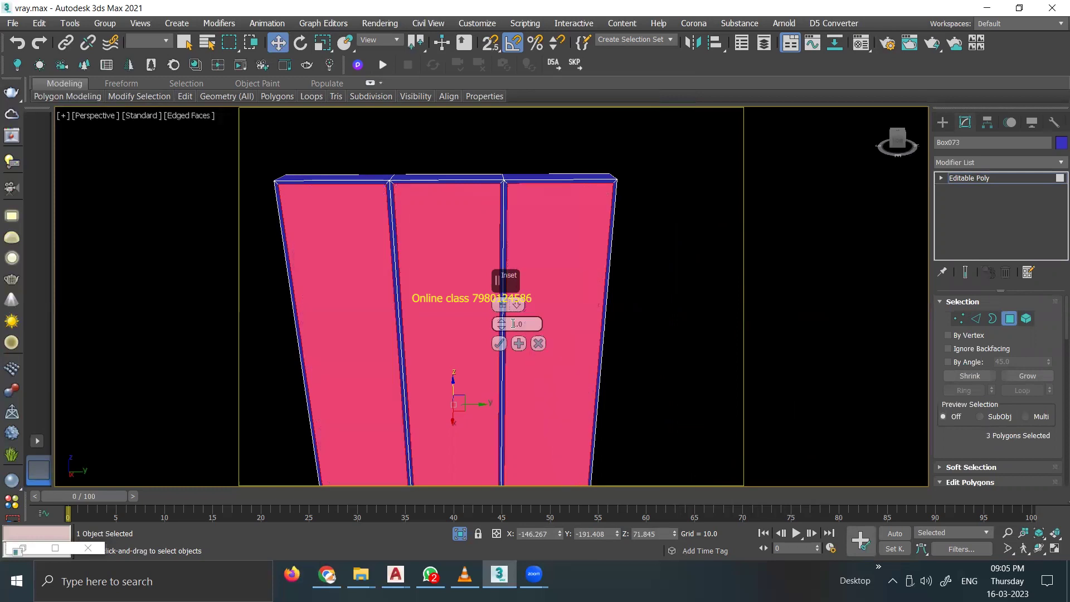
pyautogui.scroll(5, 407, 315)
pyautogui.moveTo(506, 334); pyautogui.dragTo(513, 335)
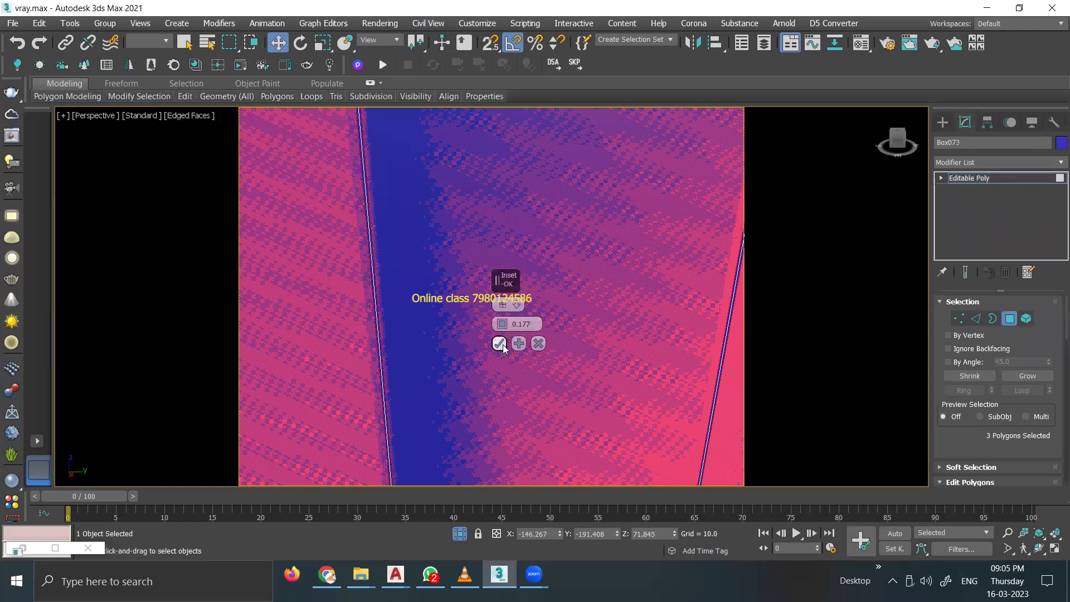
pyautogui.click(500, 344)
# Step: Extrude the inset faces slightly to form raised door fronts
pyautogui.scroll(-5, 535, 329)
pyautogui.scroll(2, 557, 312)
pyautogui.rightClick(570, 297)
pyautogui.click(428, 337)
pyautogui.moveTo(537, 323); pyautogui.dragTo(537, 313)
pyautogui.click(500, 344)
# Step: Exit Polygon mode and drag the grey material onto Box073, replacing the same-named material
pyautogui.click(1010, 318)
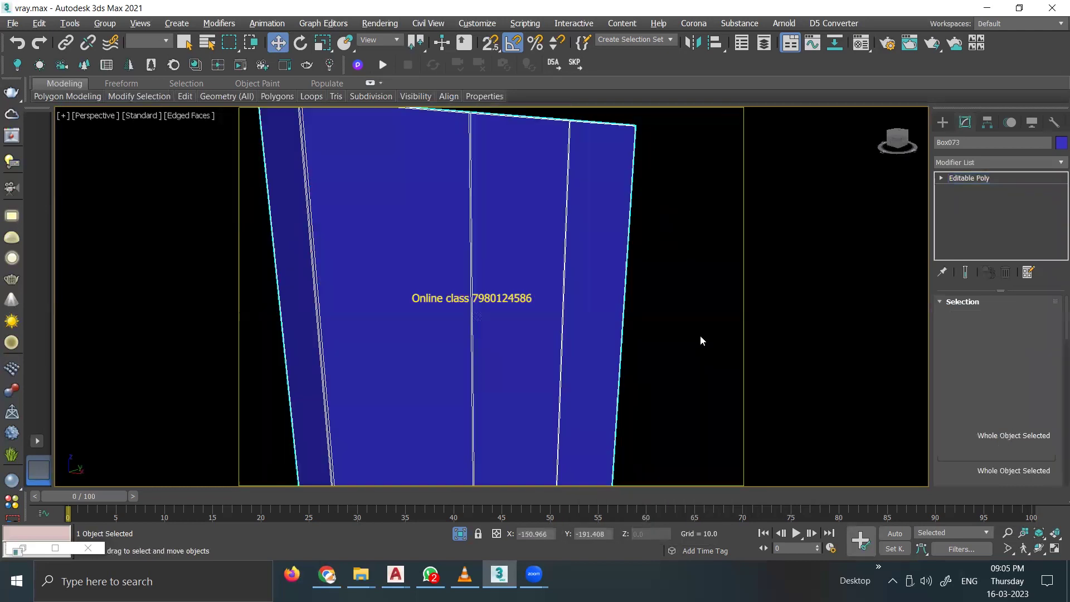
pyautogui.scroll(-5, 700, 335)
pyautogui.keyDown('alt'); pyautogui.moveTo(651, 349); pyautogui.dragTo(408, 271, button='middle'); pyautogui.keyUp('alt')
pyautogui.press('m')
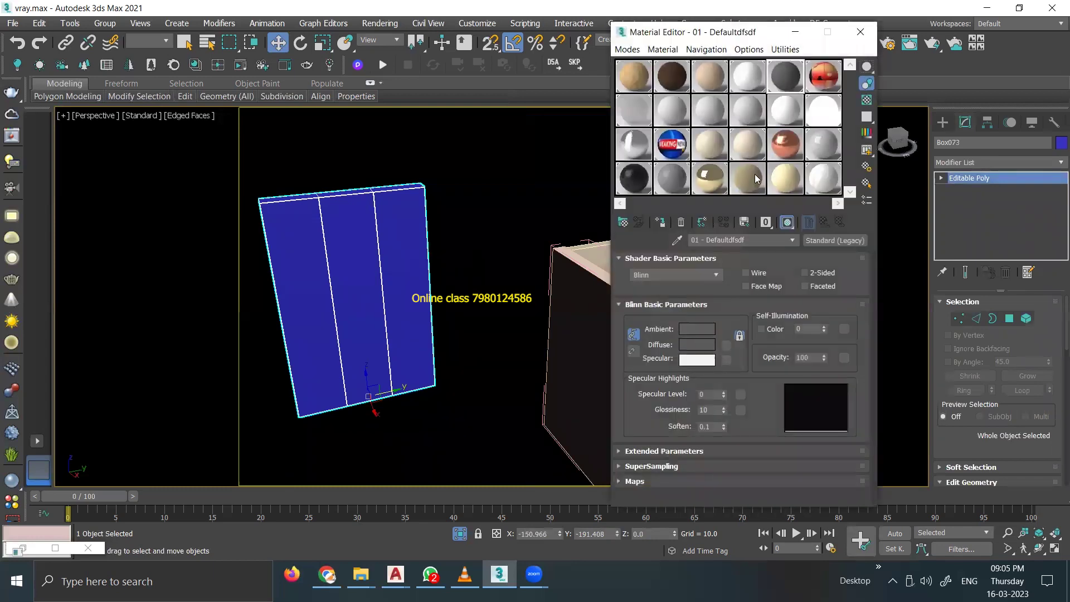
pyautogui.moveTo(382, 256); pyautogui.dragTo(384, 258)
pyautogui.click(535, 338)
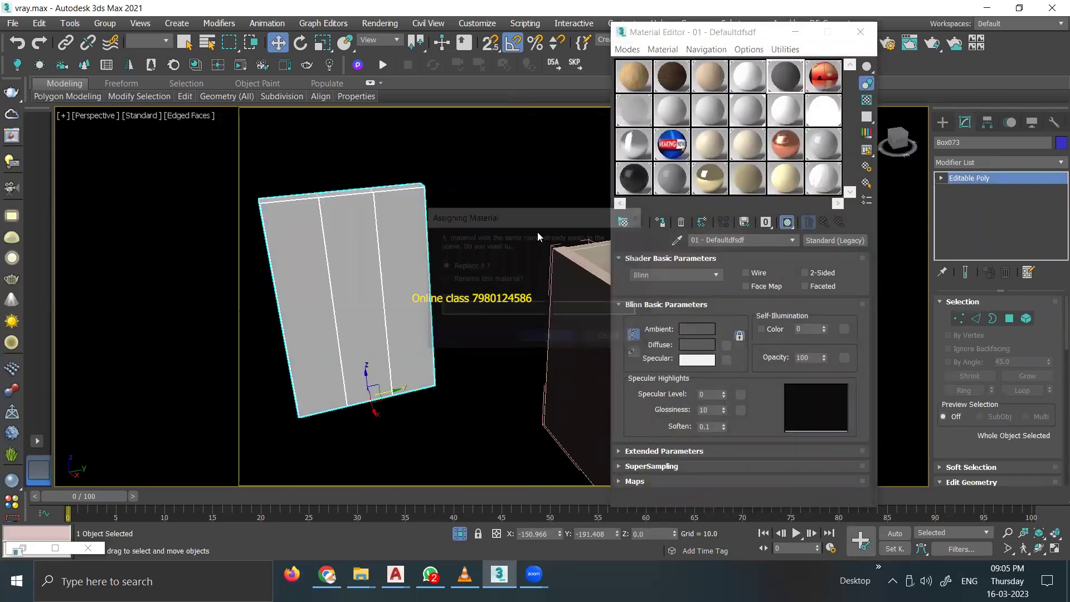
pyautogui.click(538, 232)
pyautogui.click(861, 31)
# Step: Switch to Default Shading without edged faces and inspect the grey panel
pyautogui.press('F4')
pyautogui.scroll(5, 467, 254)
pyautogui.moveTo(467, 253)
pyautogui.mouseDown(button='middle')
pyautogui.moveTo(559, 229)
pyautogui.moveTo(509, 334)
pyautogui.moveTo(478, 260)
pyautogui.moveTo(488, 234)
pyautogui.moveTo(463, 200)
pyautogui.moveTo(438, 256)
pyautogui.mouseUp(button='middle')
pyautogui.scroll(3, 561, 226)
pyautogui.scroll(5, 509, 334)
pyautogui.scroll(-2, 478, 262)
pyautogui.scroll(1, 477, 270)
pyautogui.scroll(-1, 477, 270)
pyautogui.scroll(-4, 479, 270)
pyautogui.scroll(5, 408, 286)
pyautogui.moveTo(332, 348)
pyautogui.keyDown('alt'); pyautogui.mouseDown(button='middle')
pyautogui.moveTo(203, 354)
pyautogui.moveTo(537, 268)
pyautogui.moveTo(490, 308)
pyautogui.moveTo(590, 270)
pyautogui.moveTo(547, 167)
pyautogui.moveTo(384, 196)
pyautogui.moveTo(440, 262)
pyautogui.mouseUp(button='middle'); pyautogui.keyUp('alt')
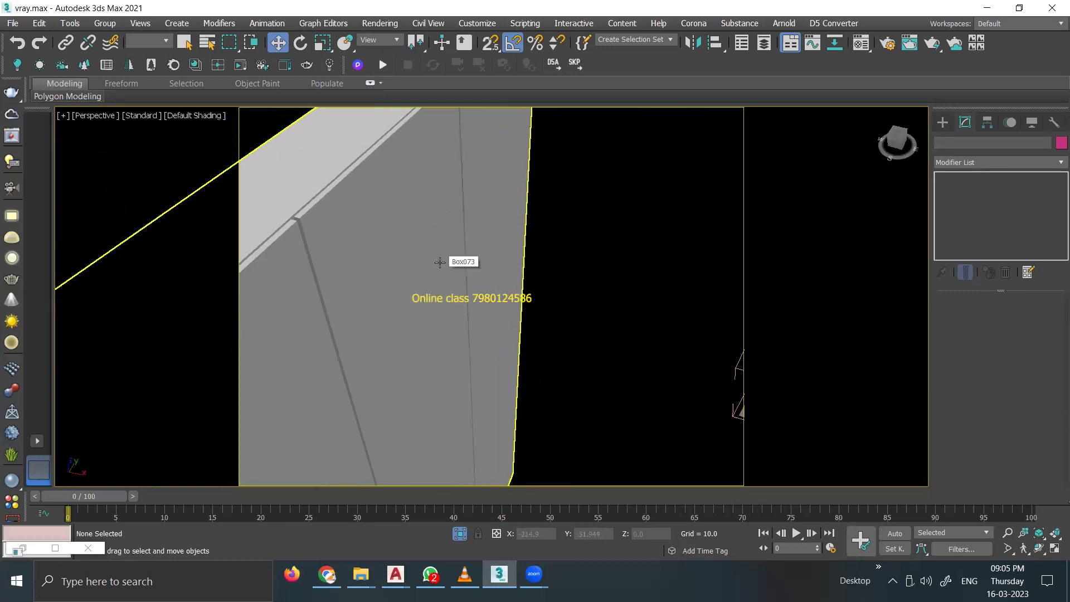